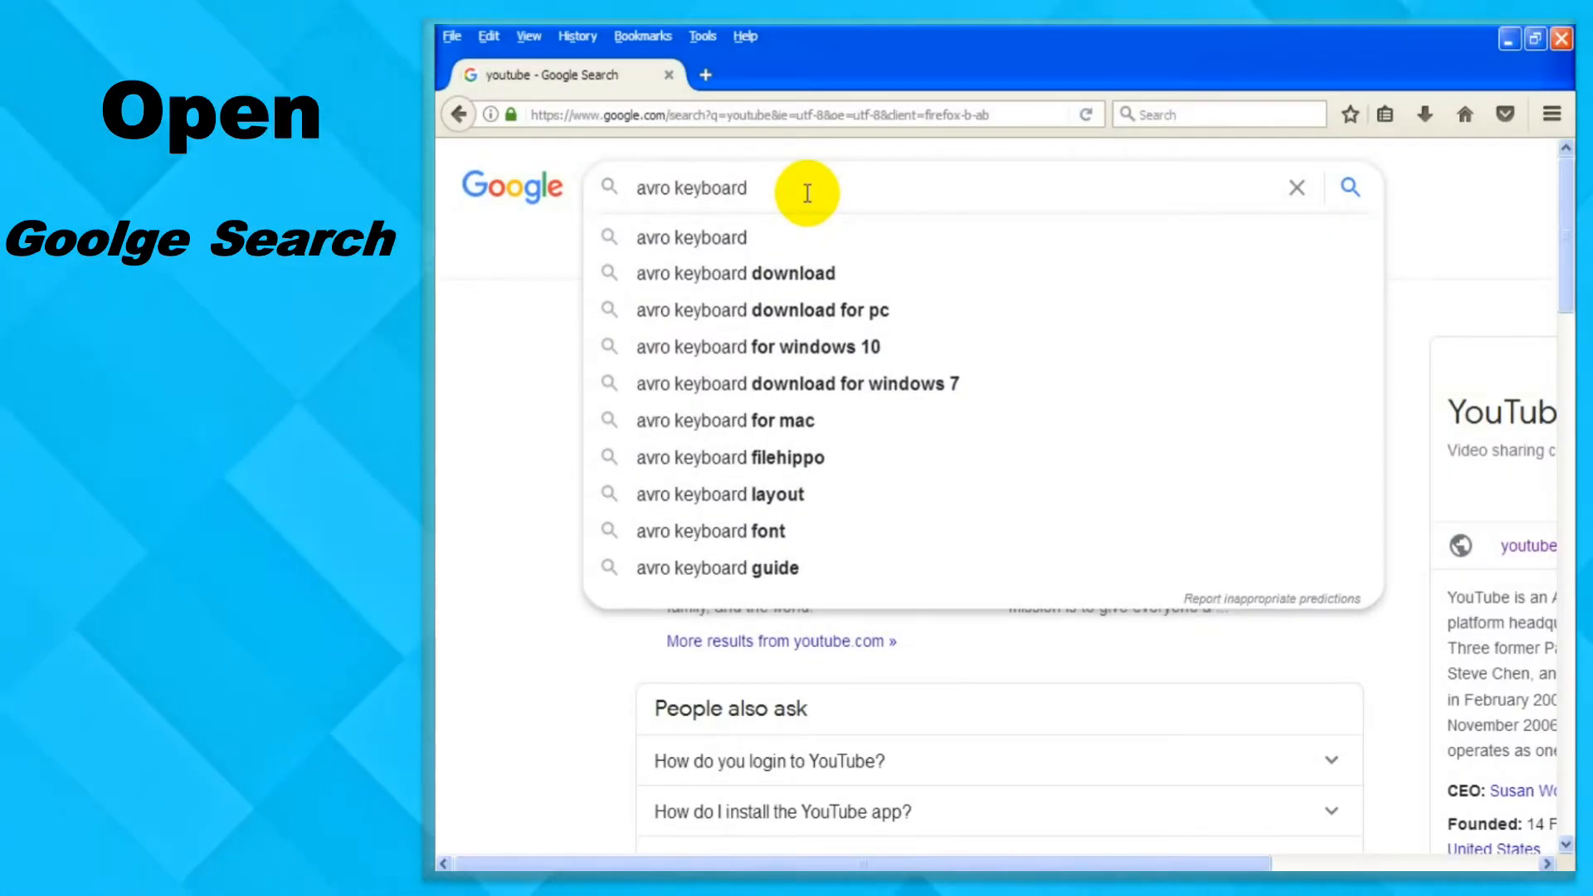
Search Google for "avro keyboard" and open the Avro Keyboard download page on the OmicronLab site.
key("Return")
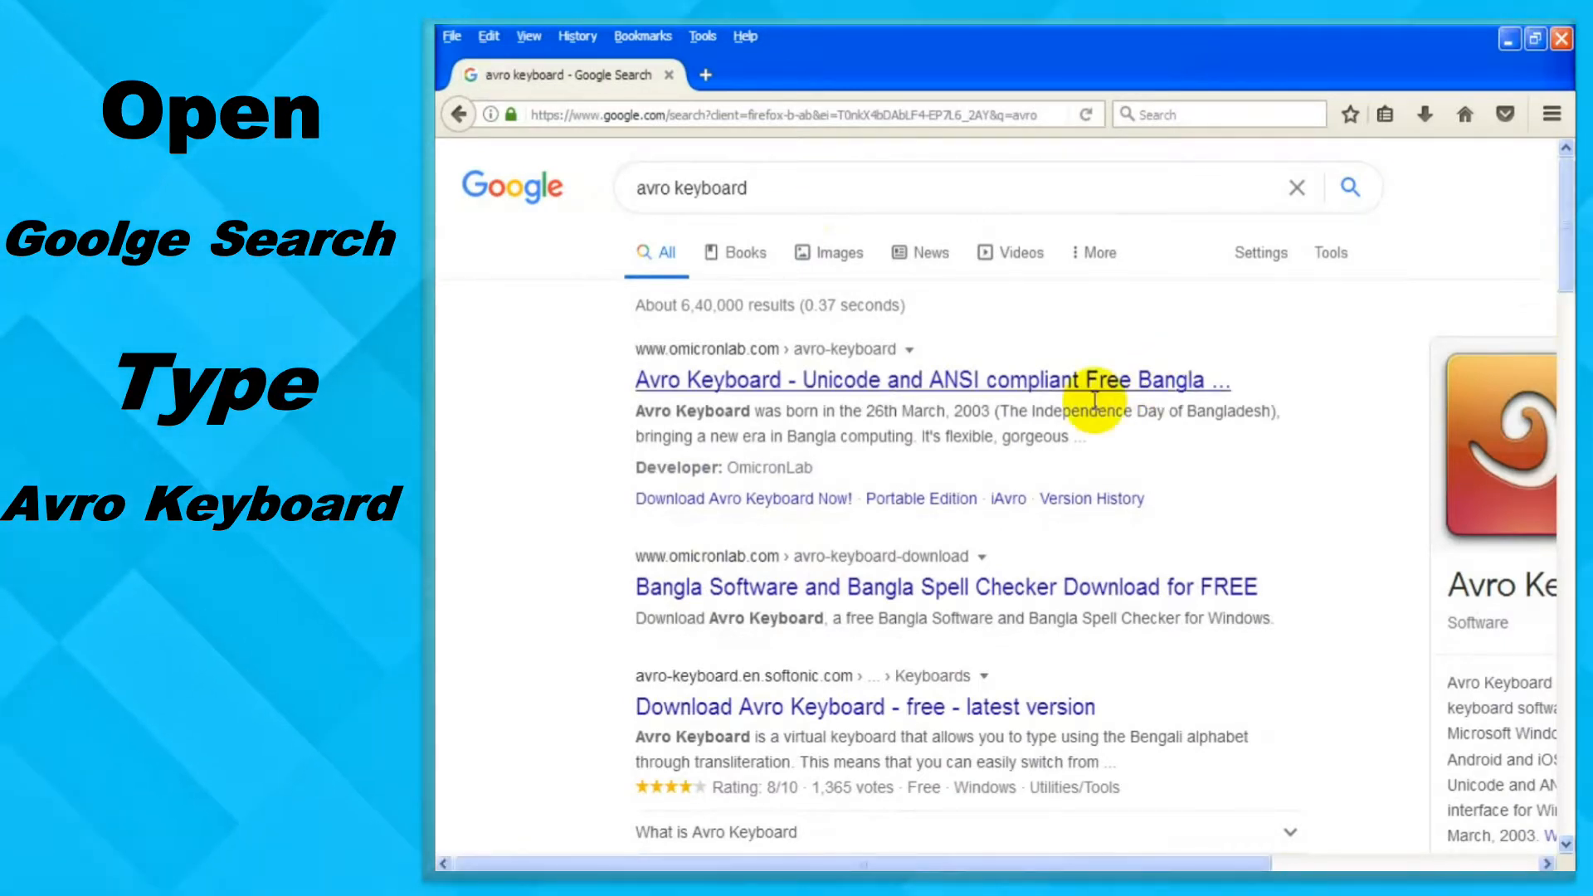
left_click(884, 386)
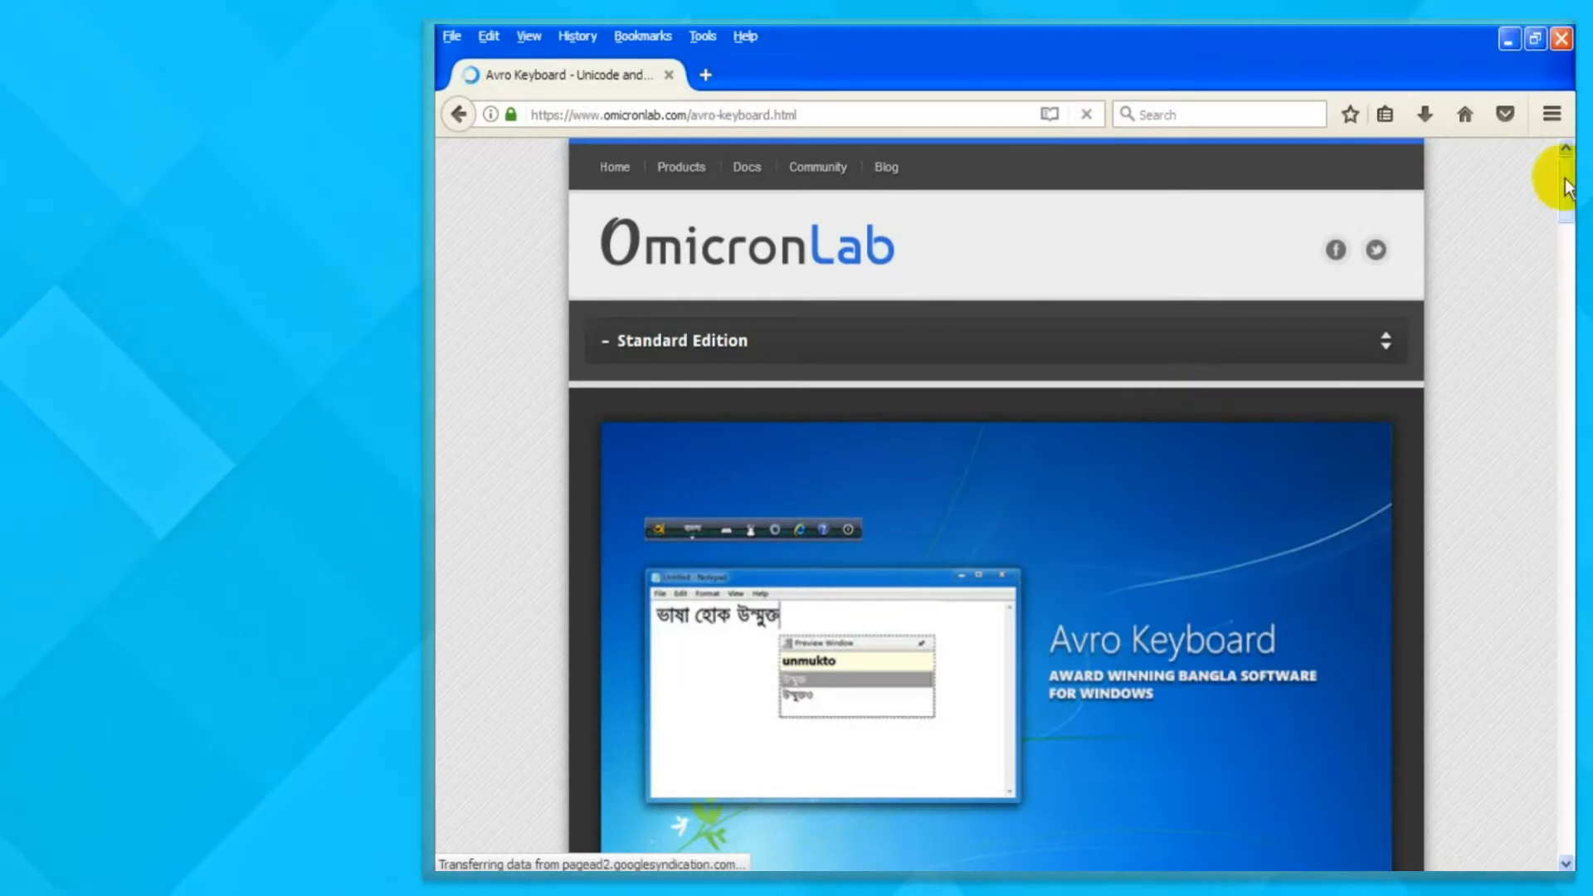
left_click_drag(1566, 192, 1571, 344)
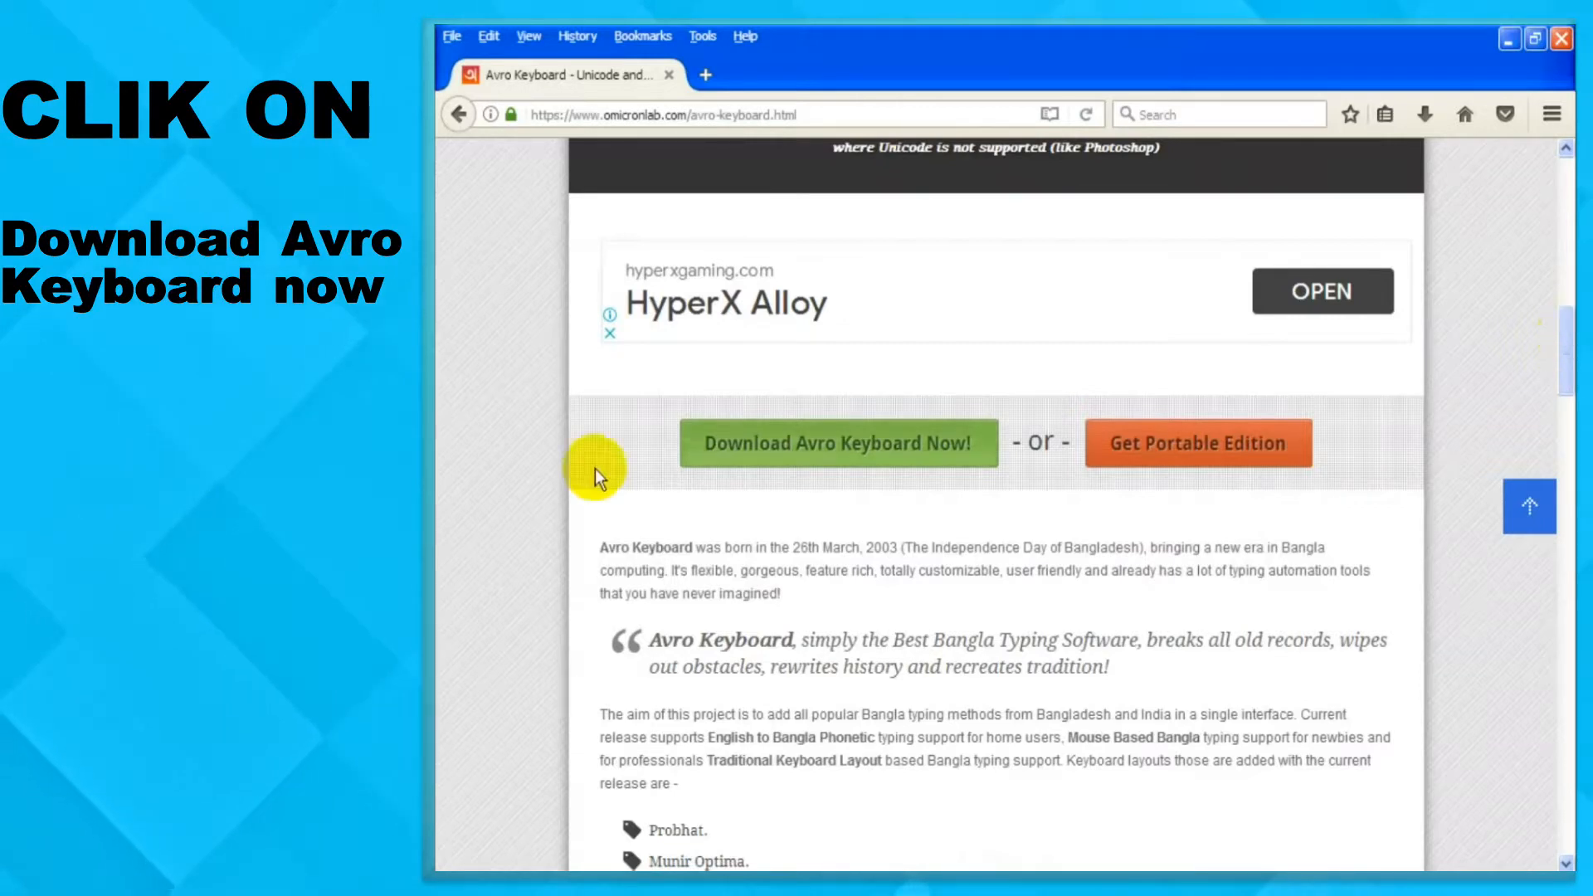
left_click(747, 455)
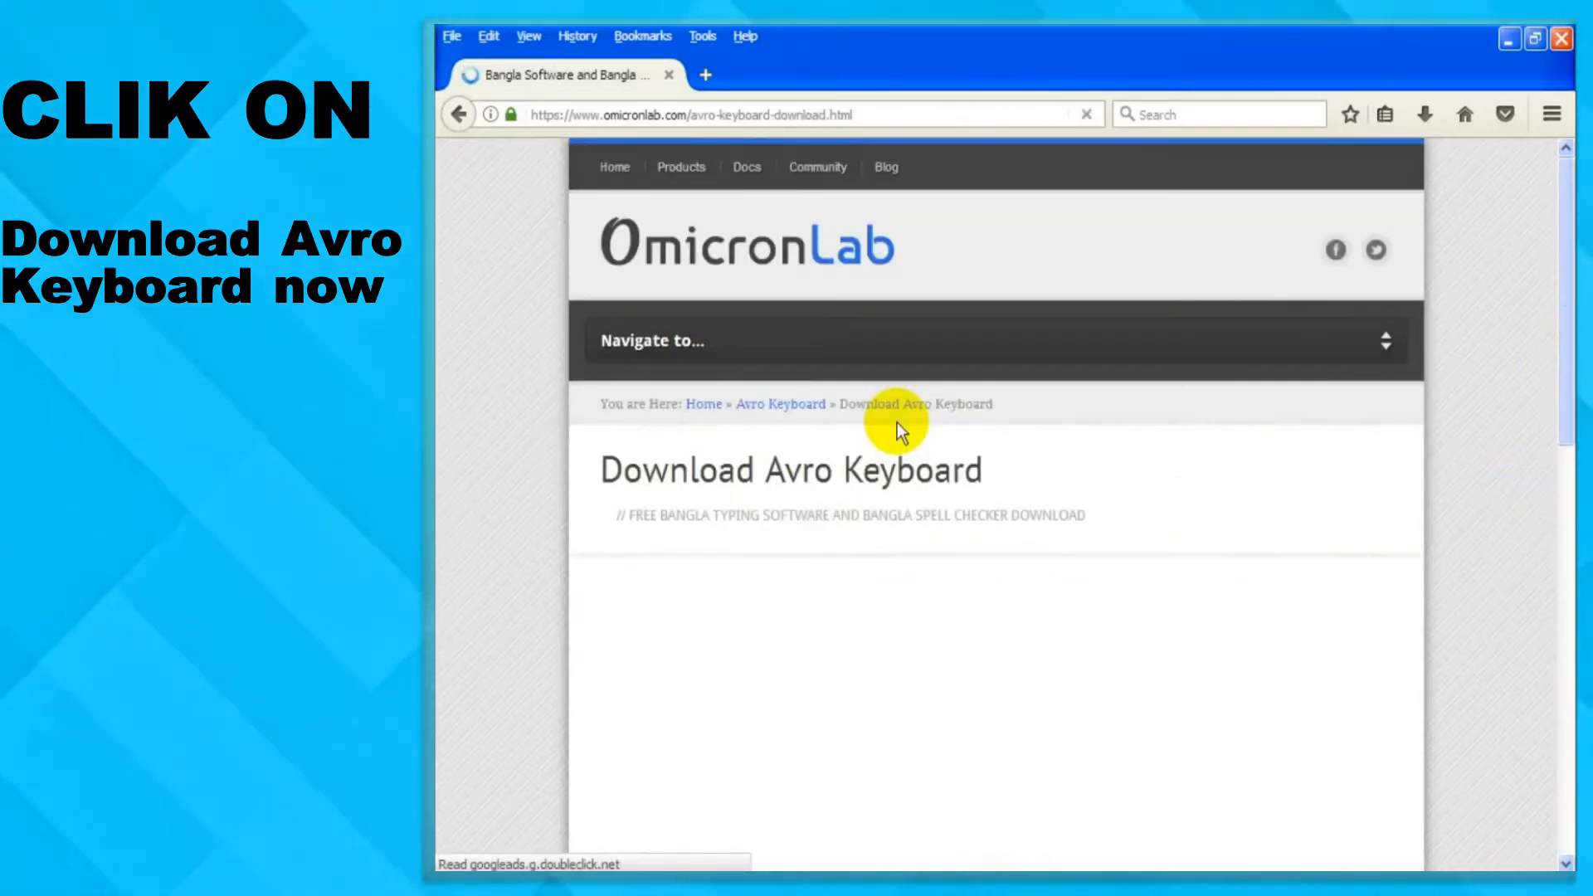
Download the Avro Keyboard installer and save setup_avrokeyboard_5.6.0.exe.
scroll(1571, 345, "down", 2)
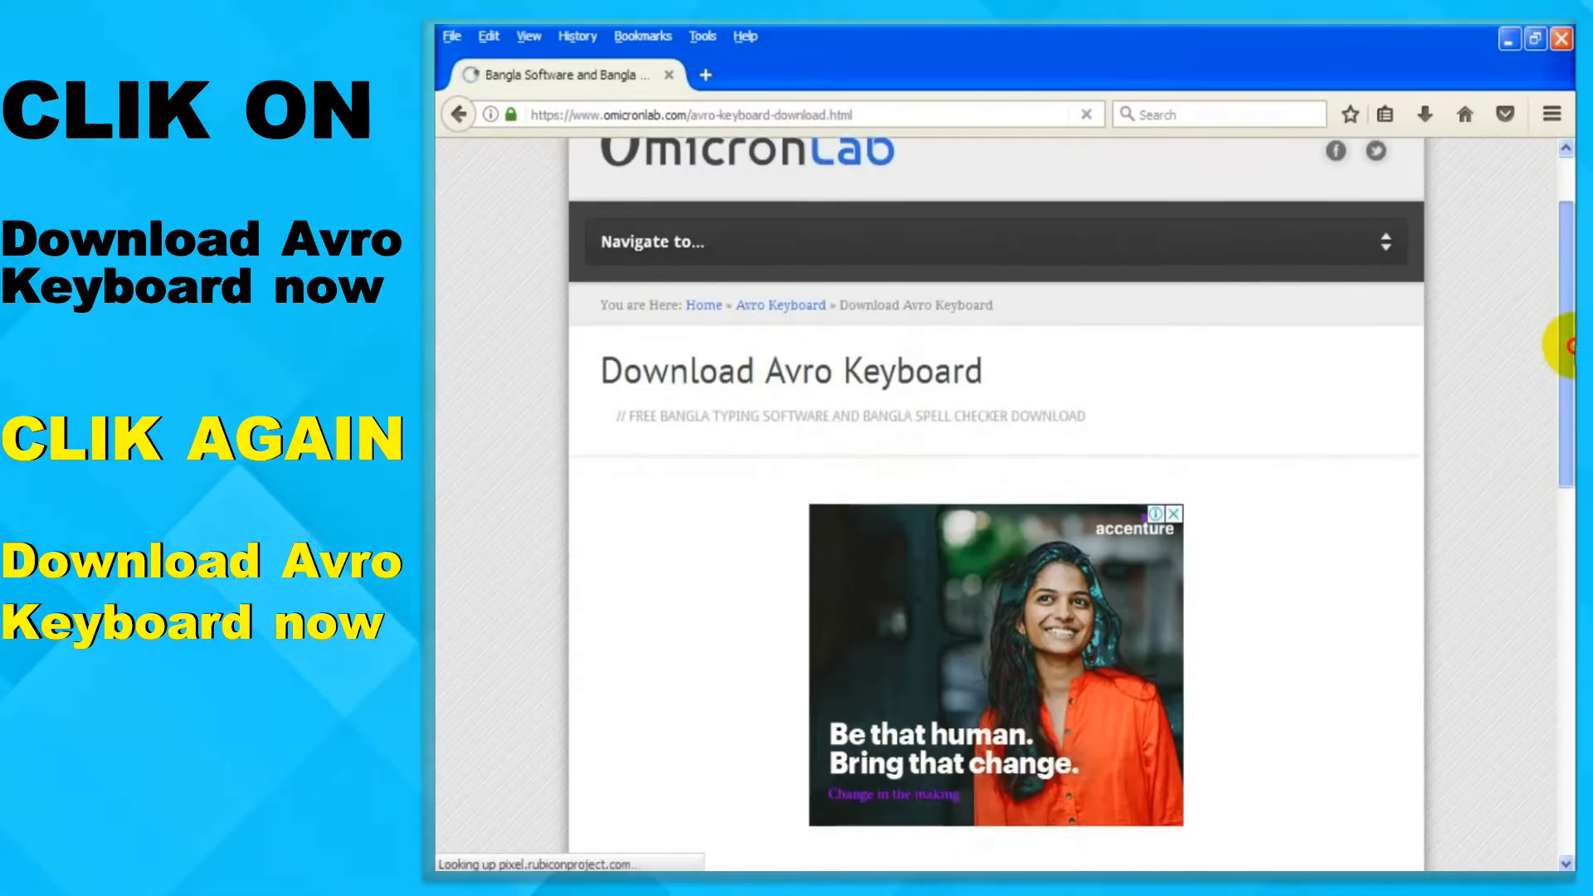
left_click_drag(1571, 344, 1571, 535)
scroll(1560, 527, "down", 2)
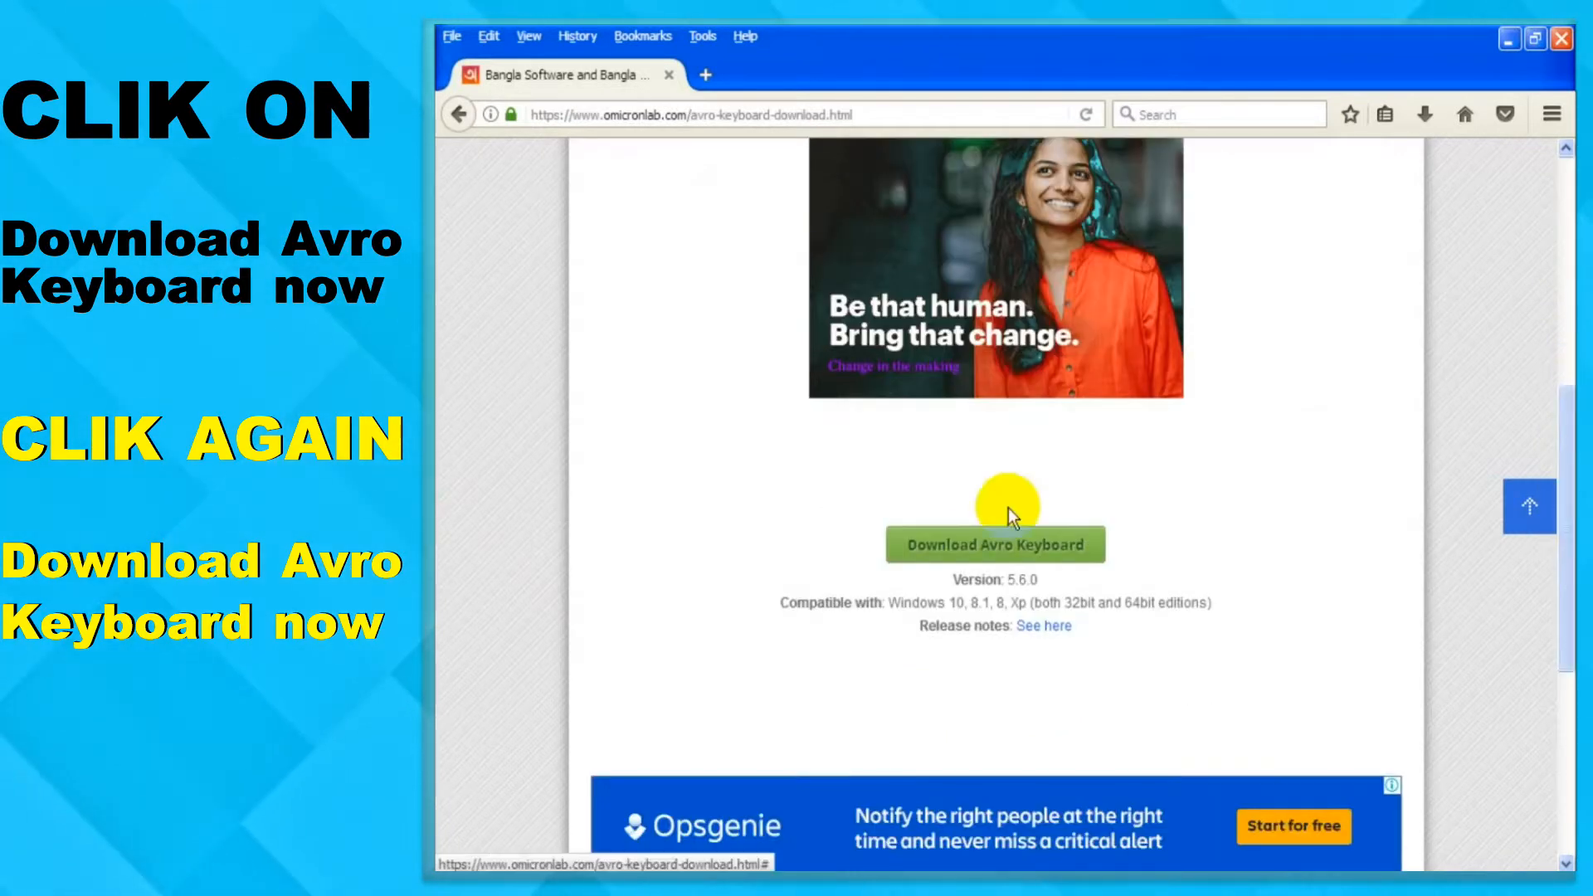
left_click(976, 547)
scroll(1557, 526, "up", 2)
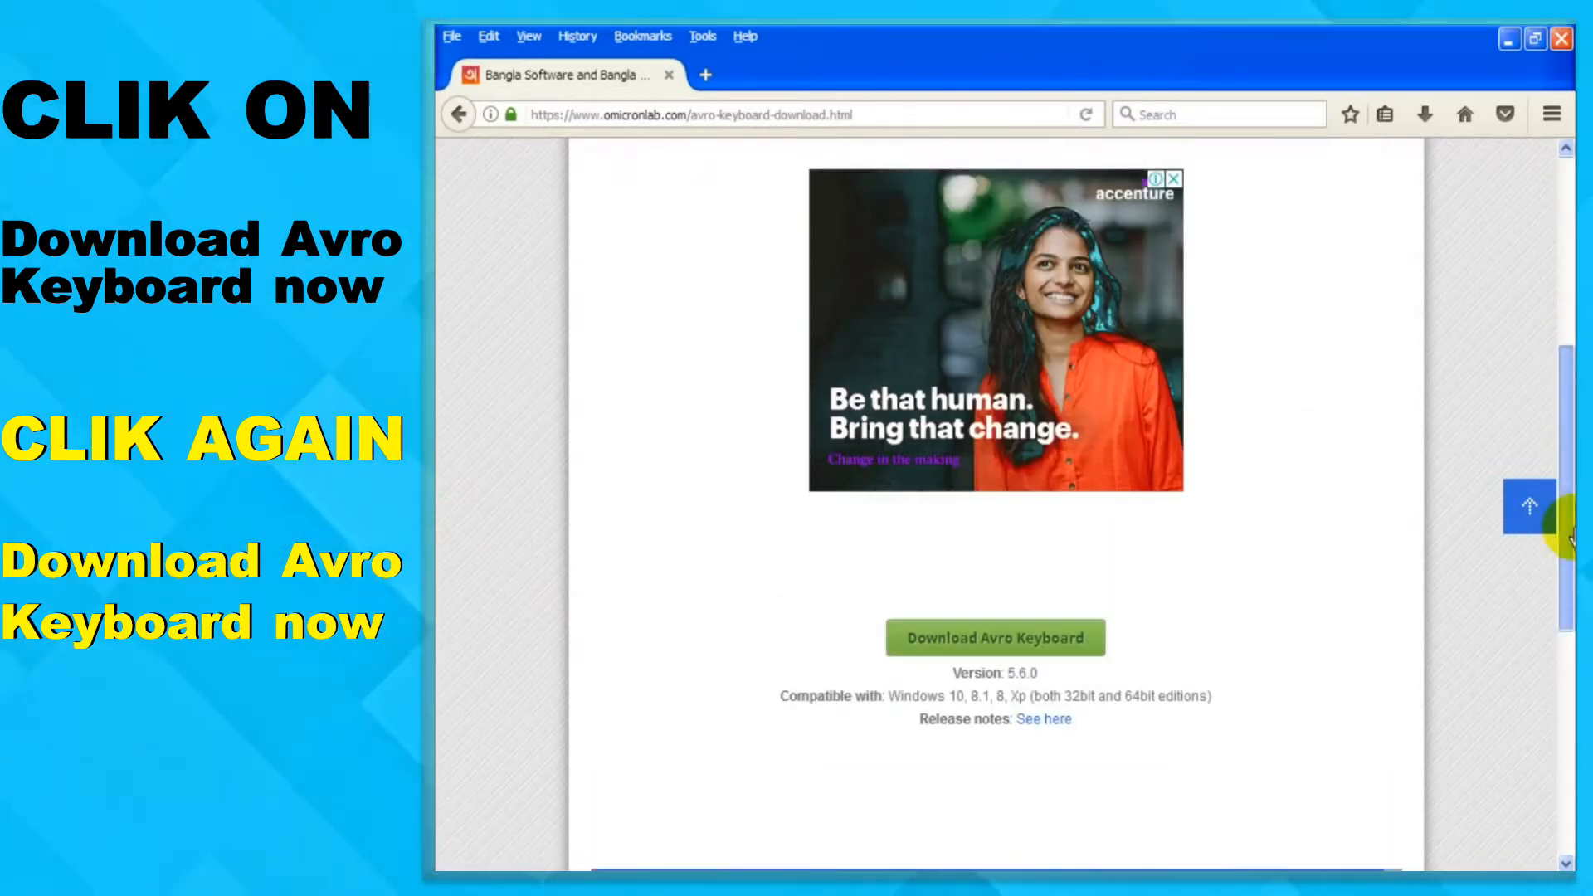
scroll(1564, 531, "down", 2)
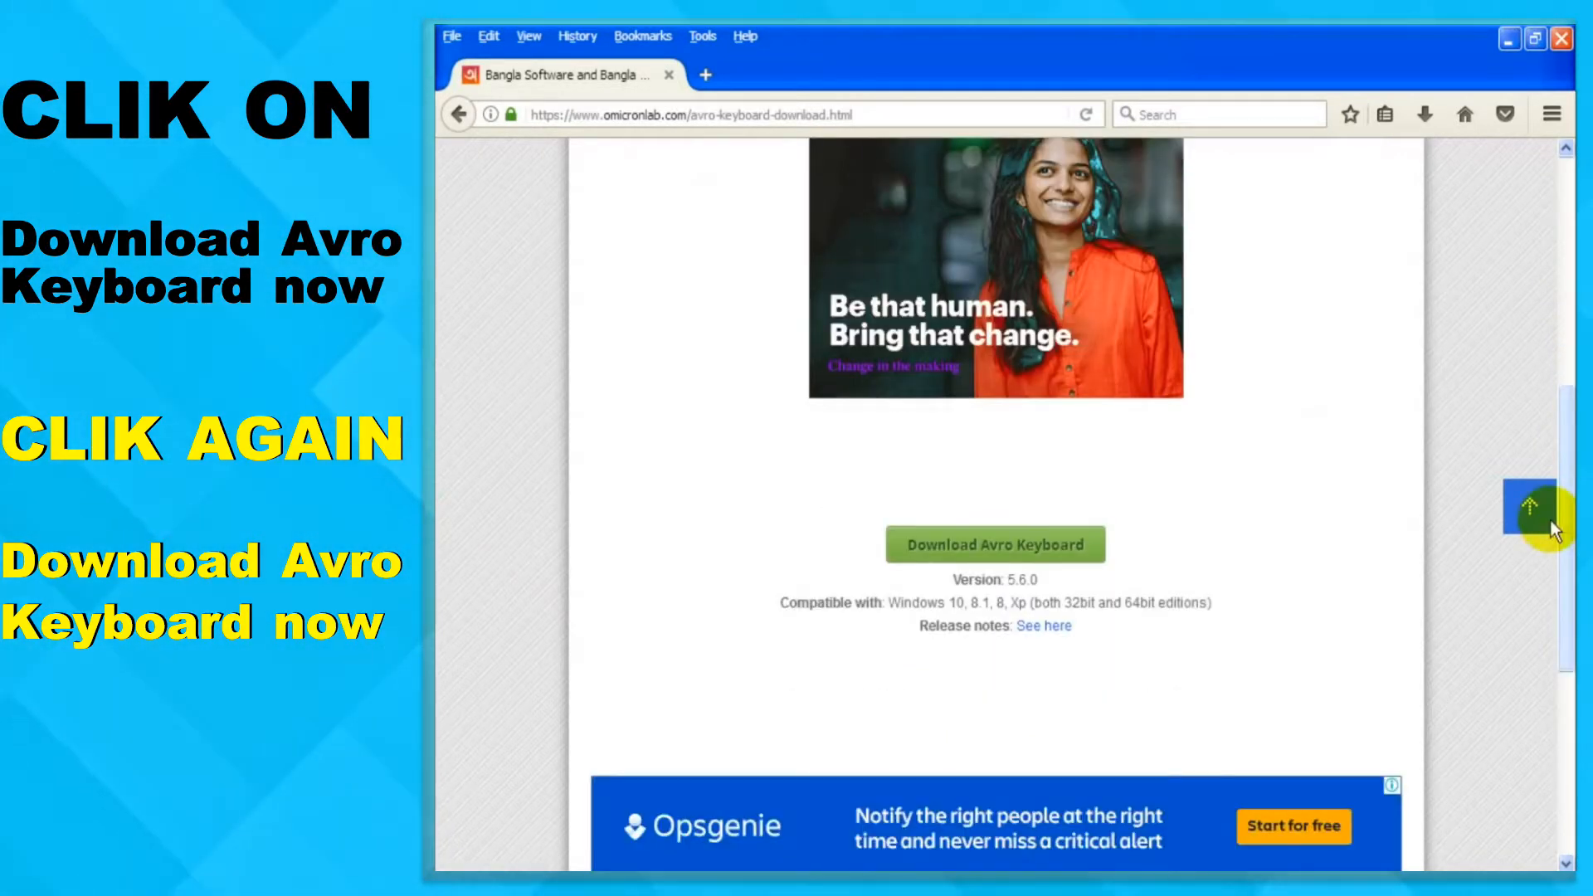
left_click(976, 547)
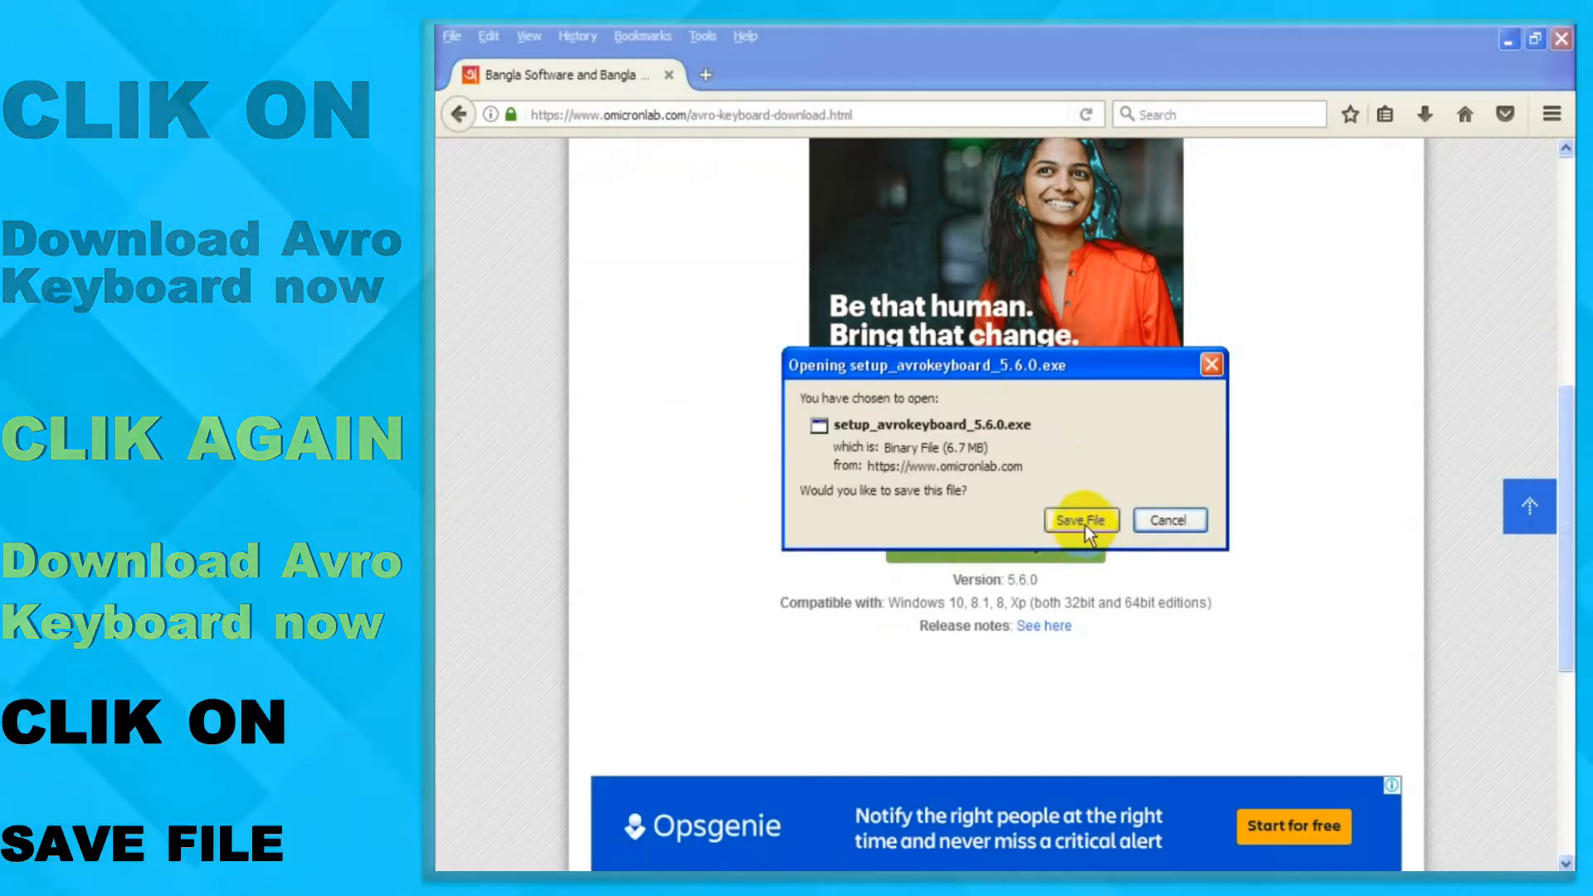
left_click(1080, 520)
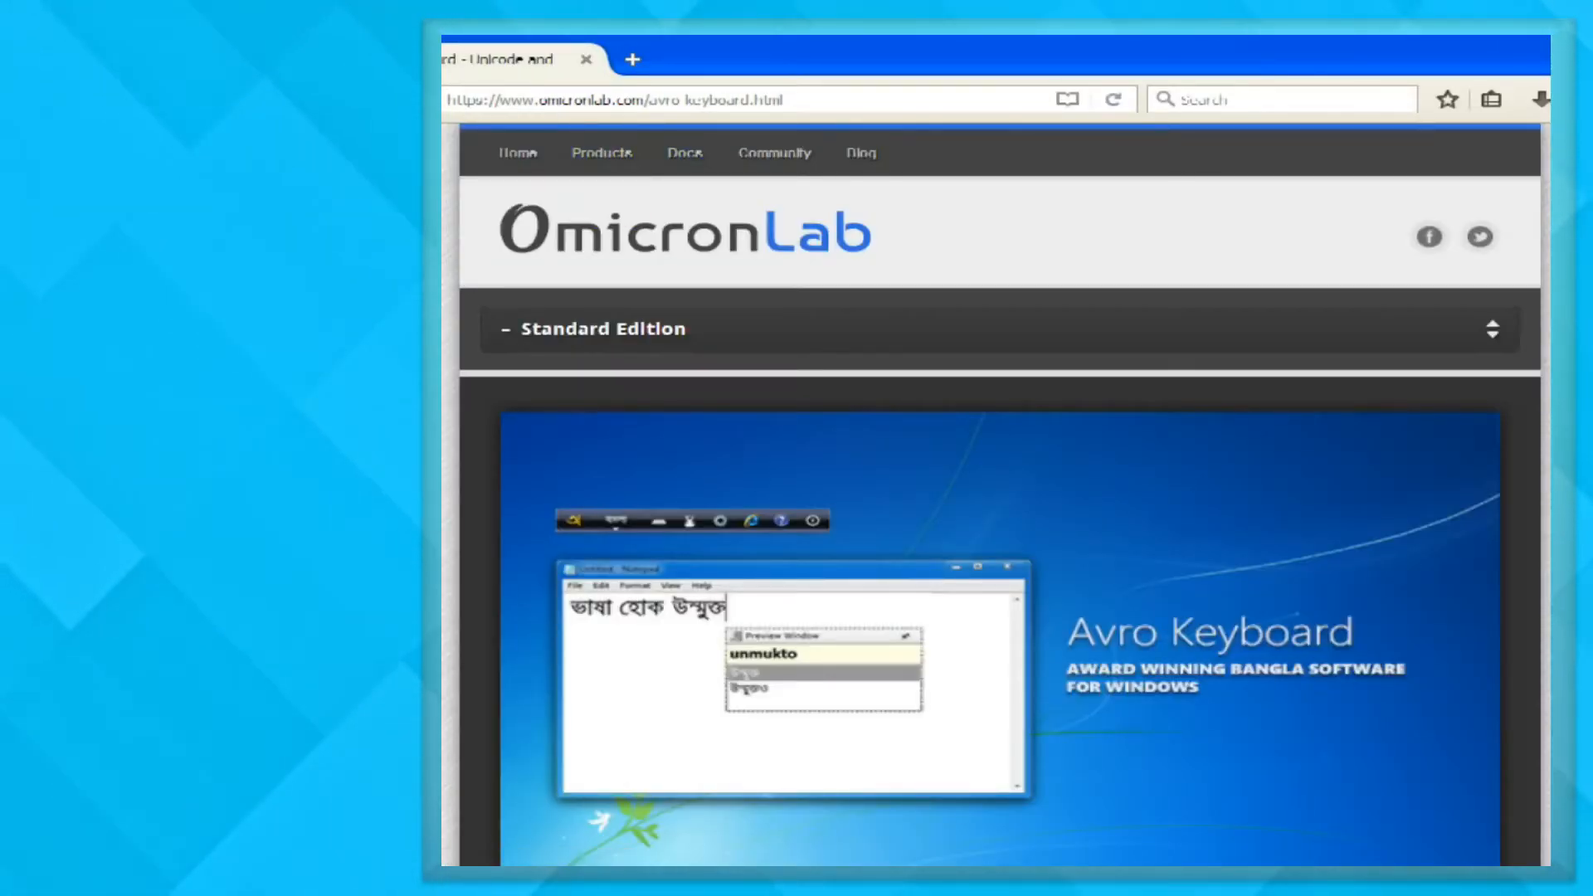
Open the Free Bangla Fonts page from OmicronLab's products list.
scroll(1001, 498, "down", 12)
scroll(1001, 498, "up", 12)
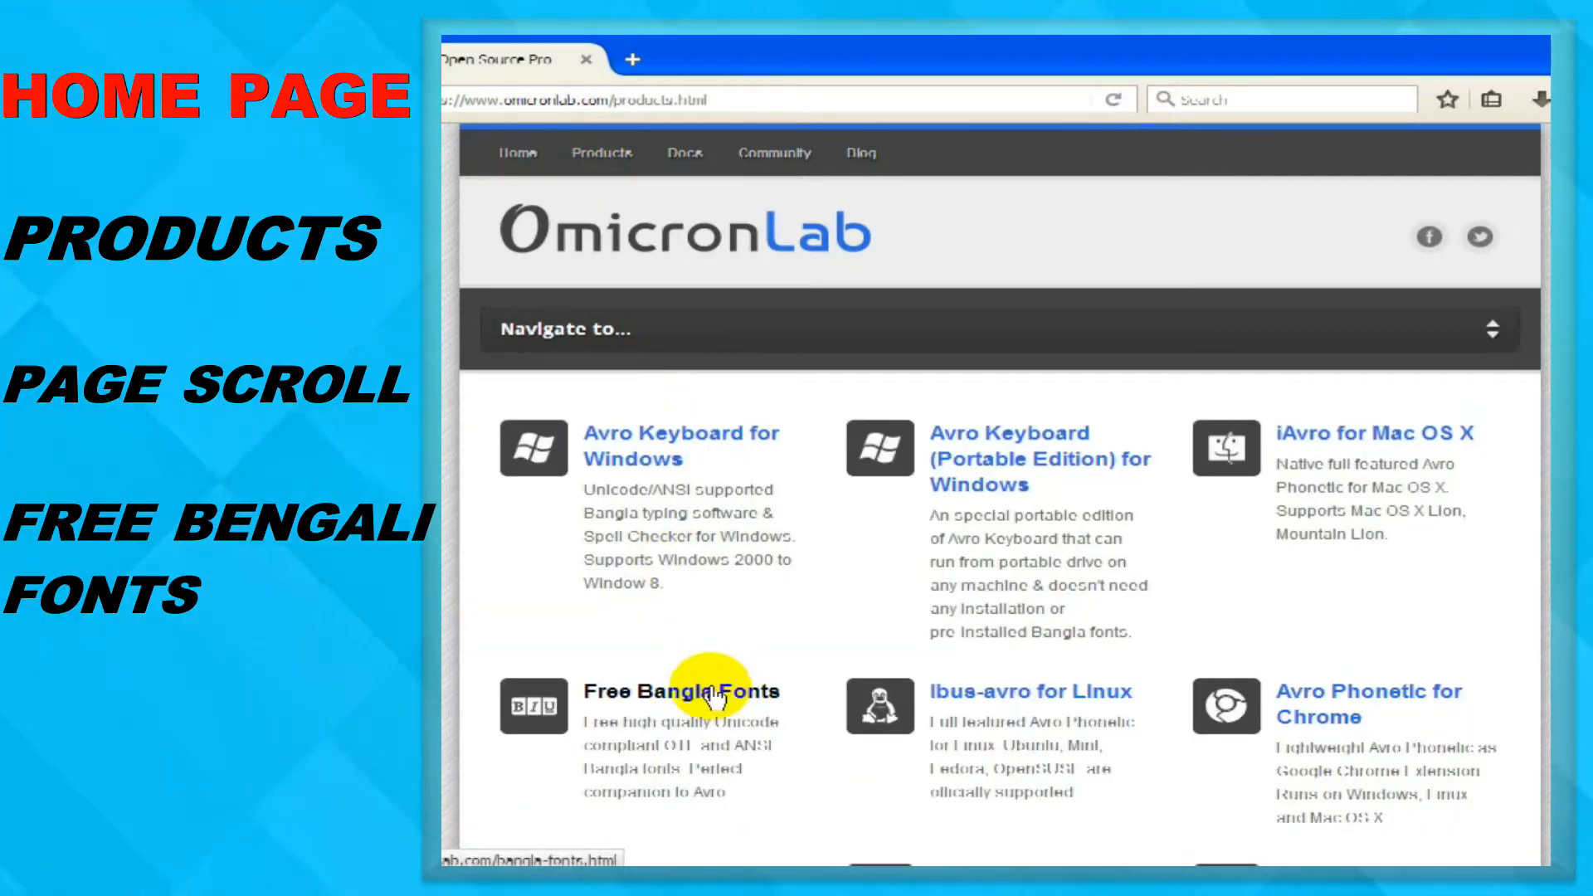
left_click(715, 700)
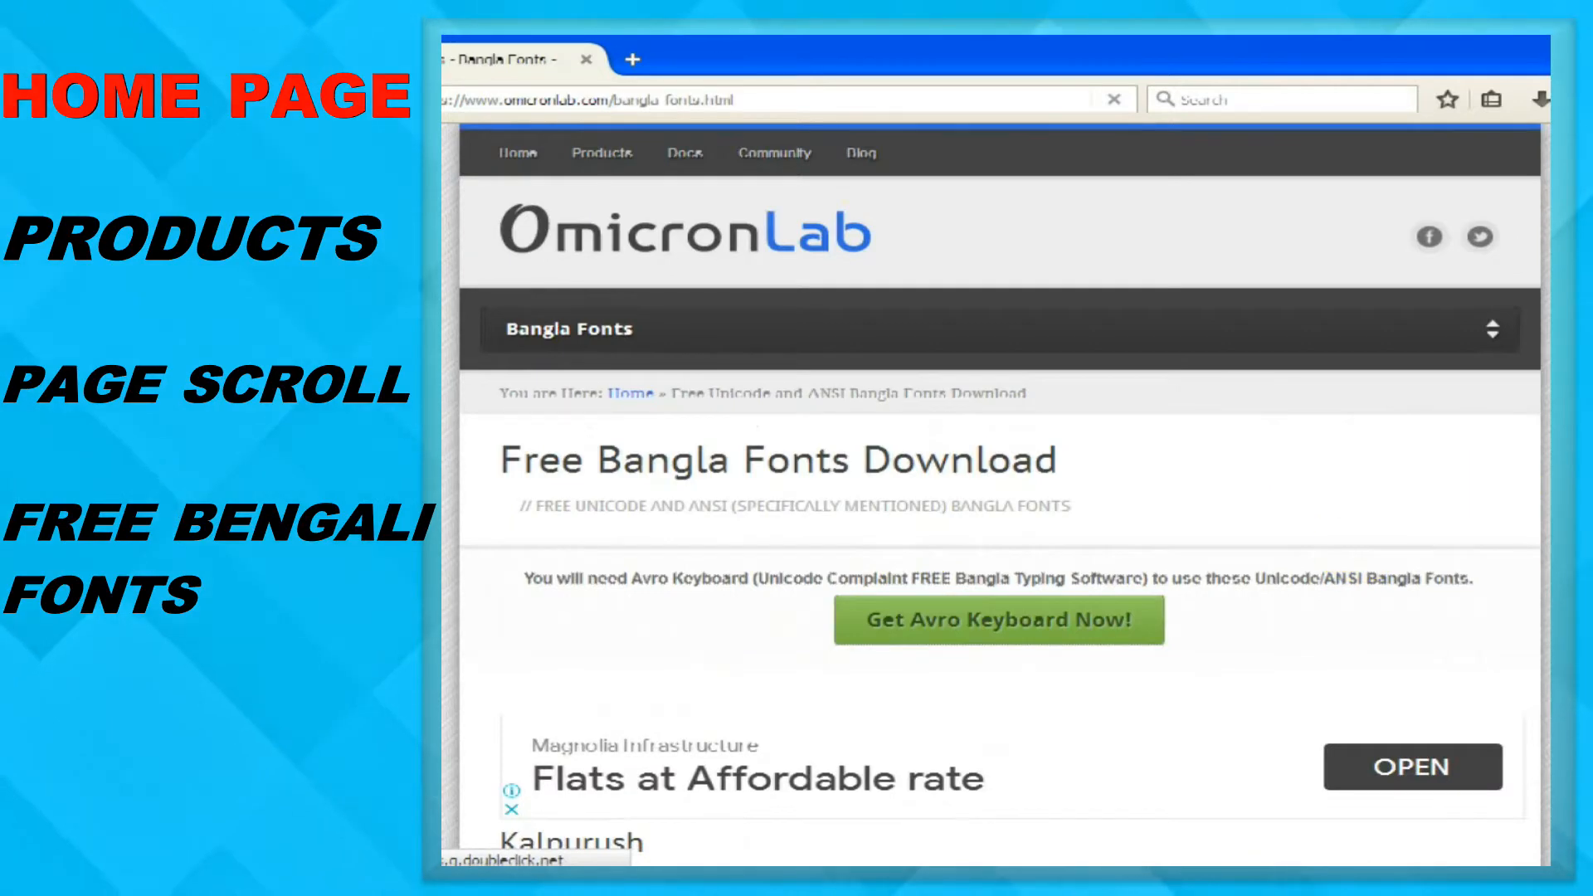
Find AdorshoLipi on the Bangla fonts page and download the font.
scroll(1363, 551, "down", 2)
scroll(1000, 494, "down", 5)
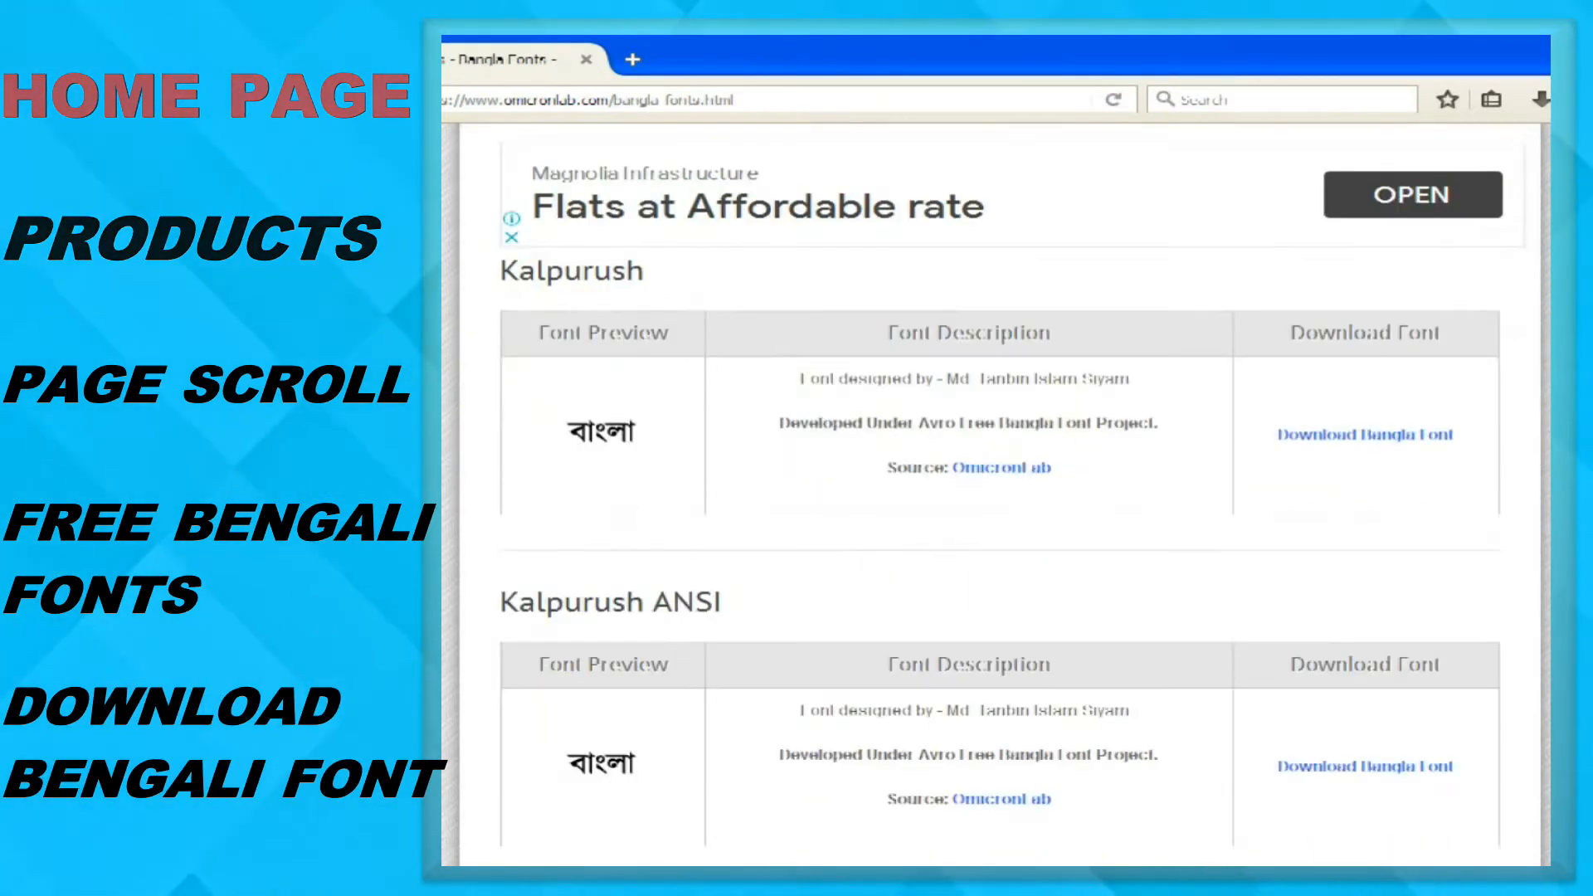
scroll(1377, 445, "down", 18)
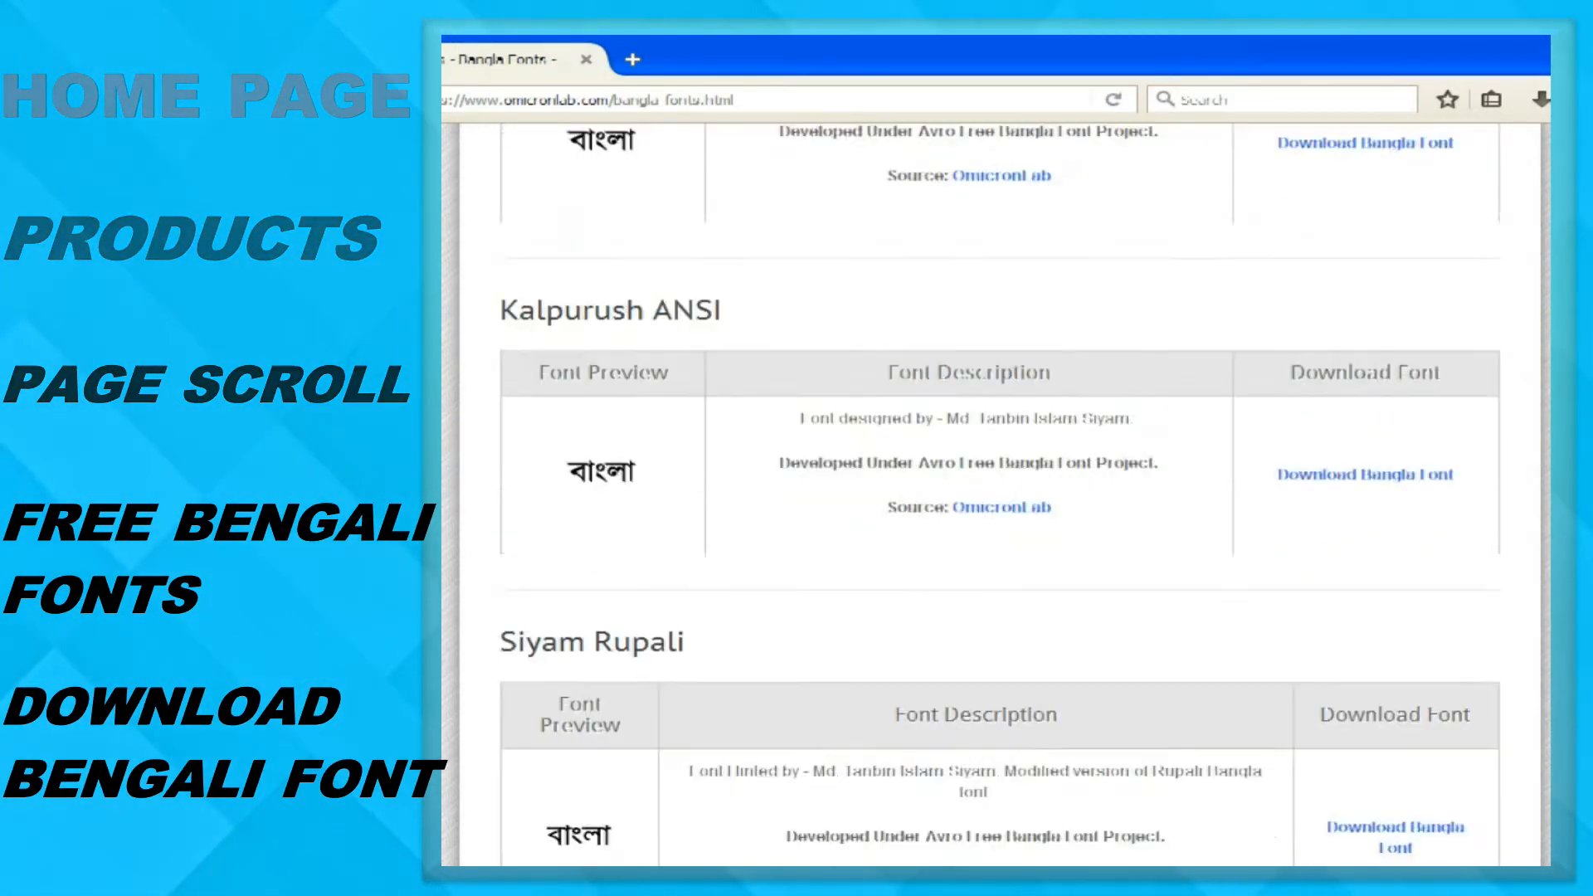
scroll(1469, 384, "down", 9)
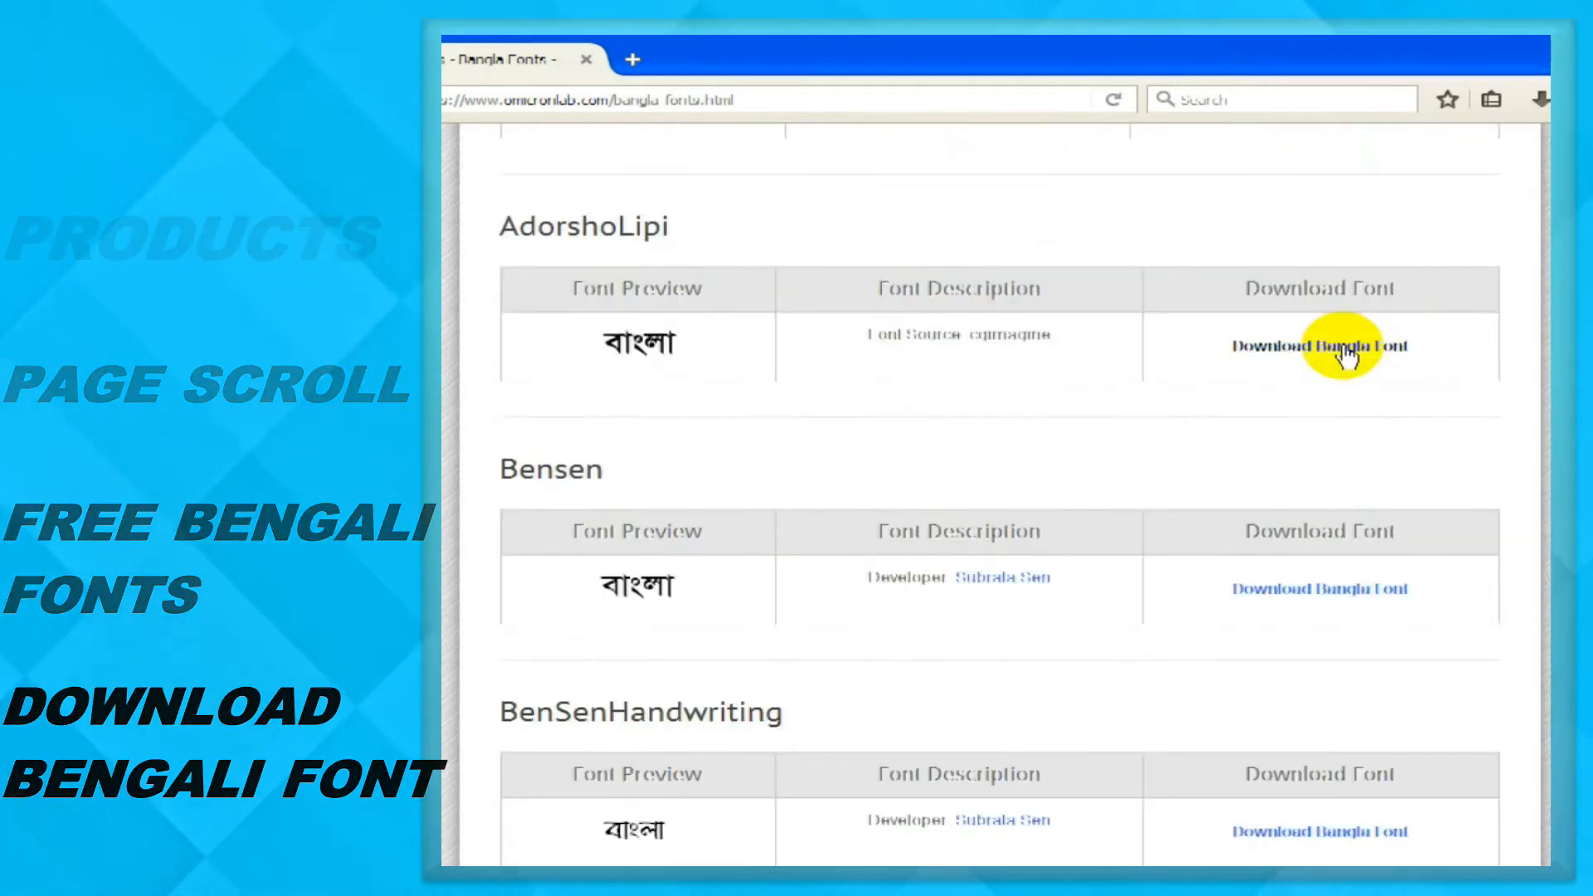
left_click(1328, 345)
left_click(794, 463)
left_click(1110, 565)
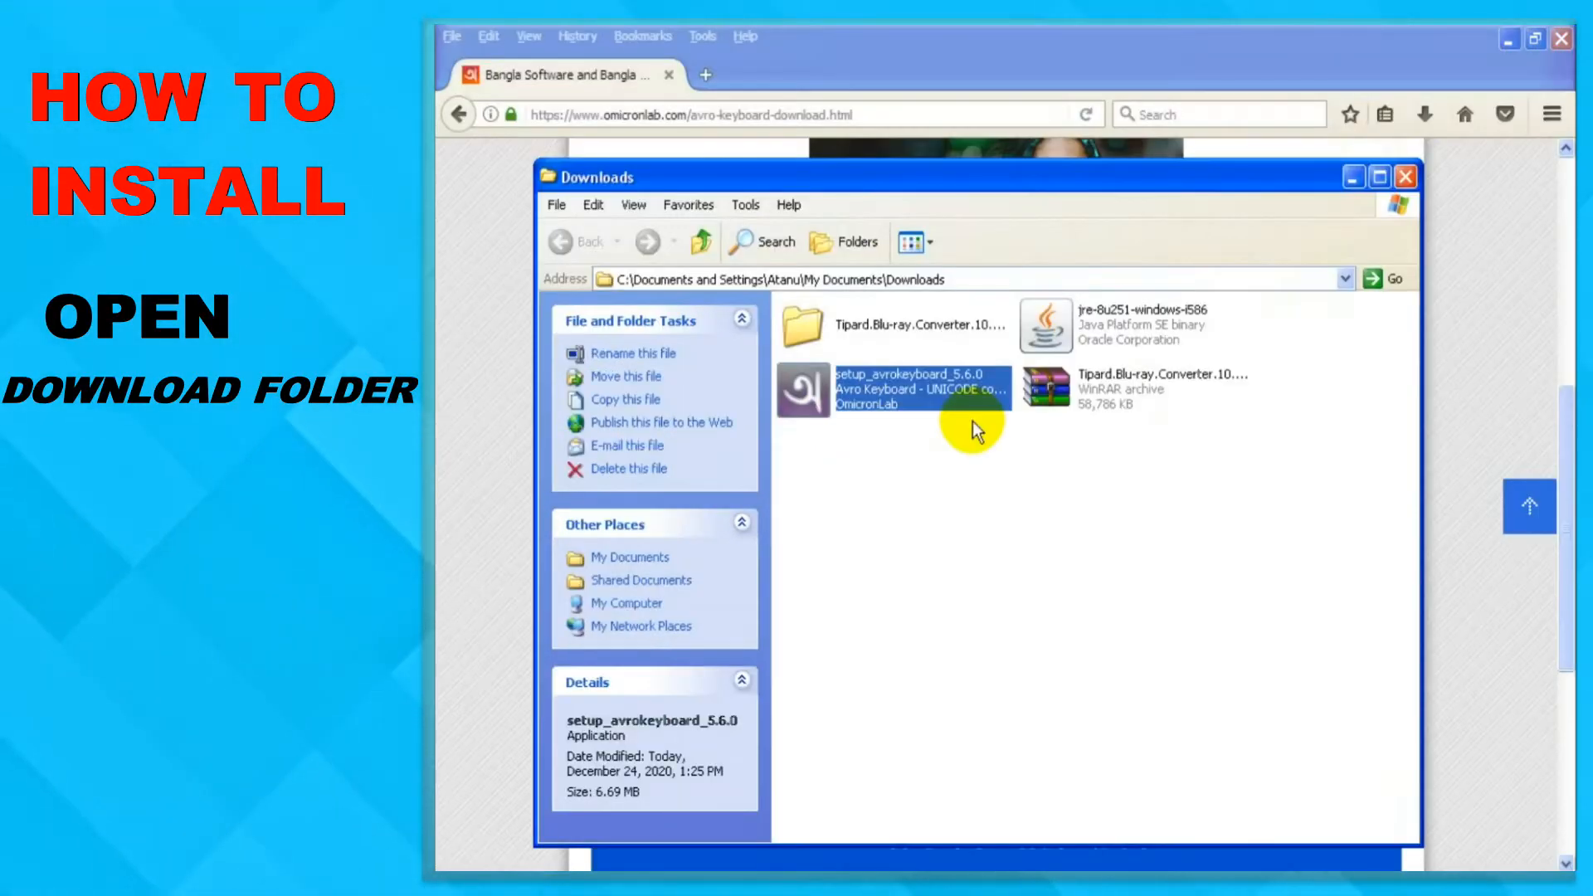
Run setup_avrokeyboard_5.6.0.exe from the Downloads folder, accepting the license agreement and the default Avro Keyboard Start Menu folder.
double_click(894, 403)
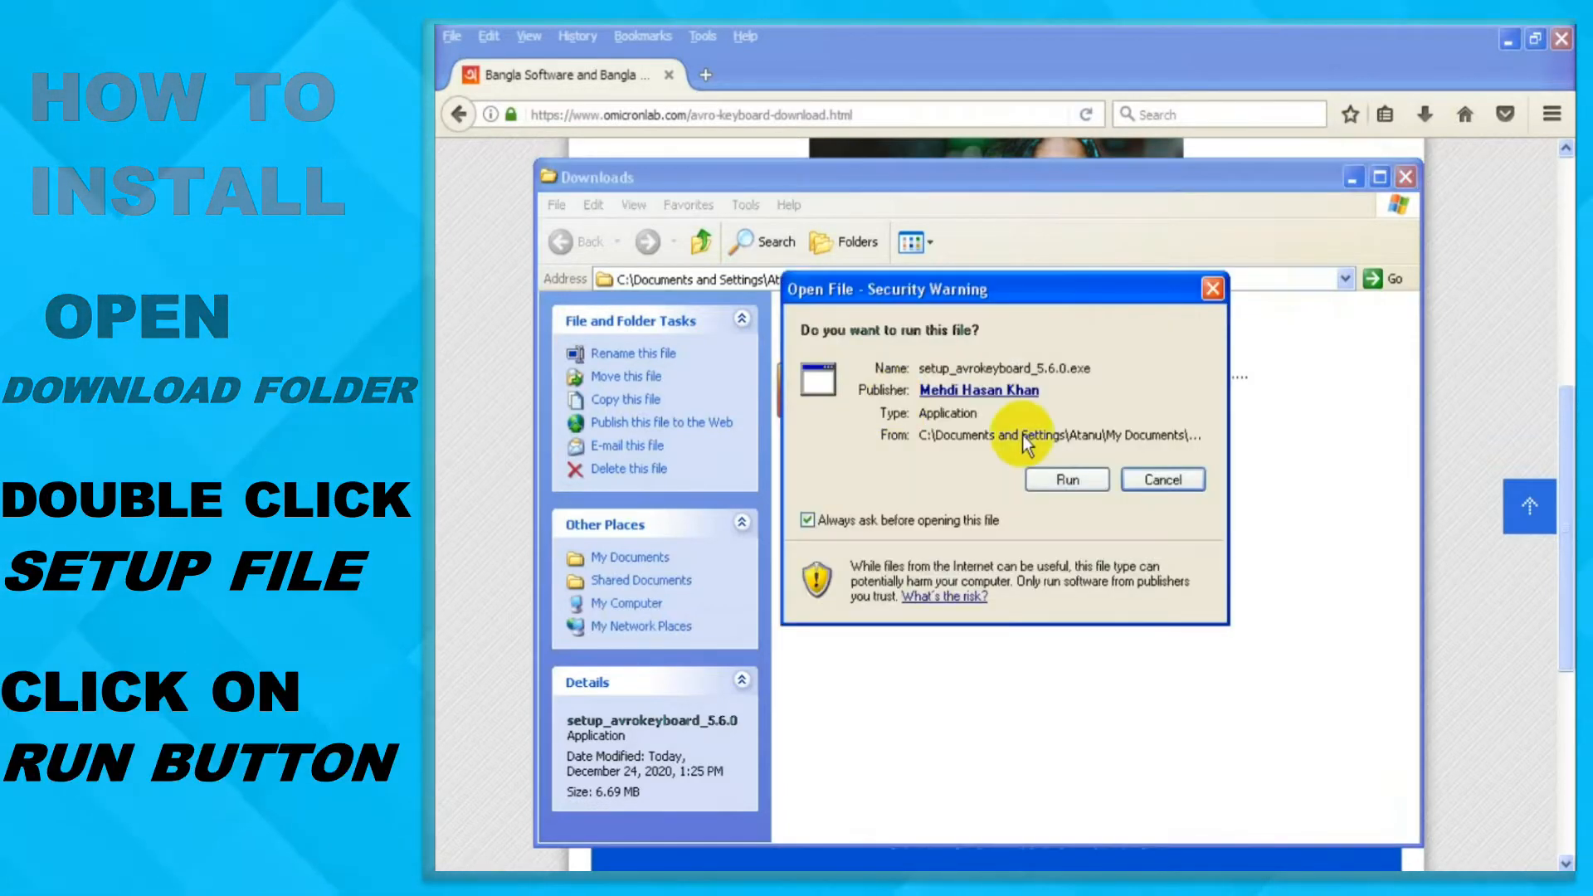
left_click(1086, 481)
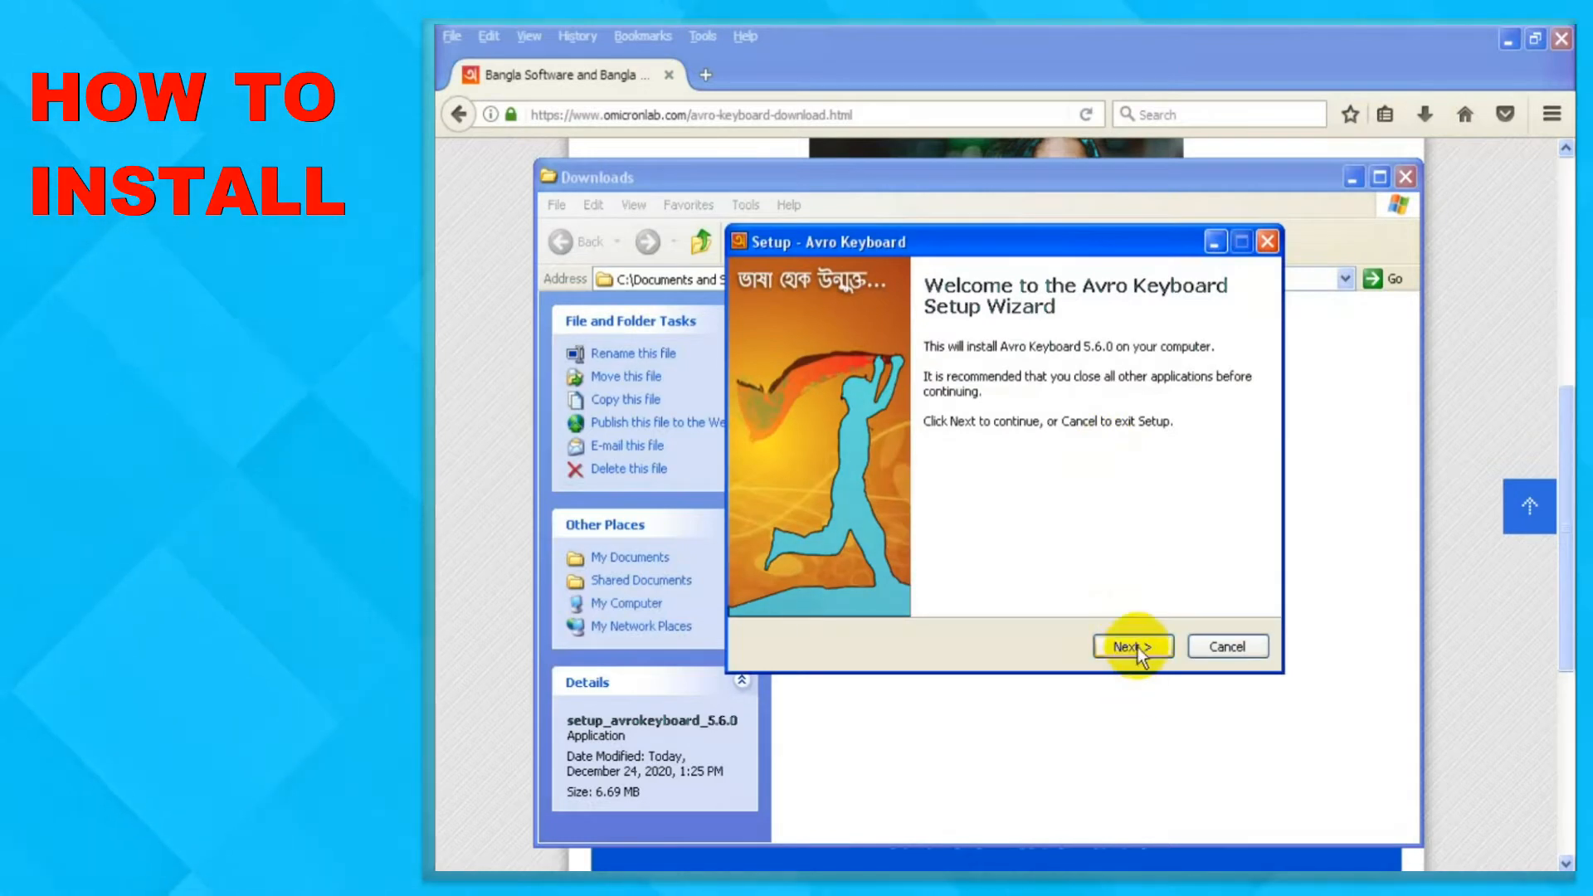
left_click(1138, 651)
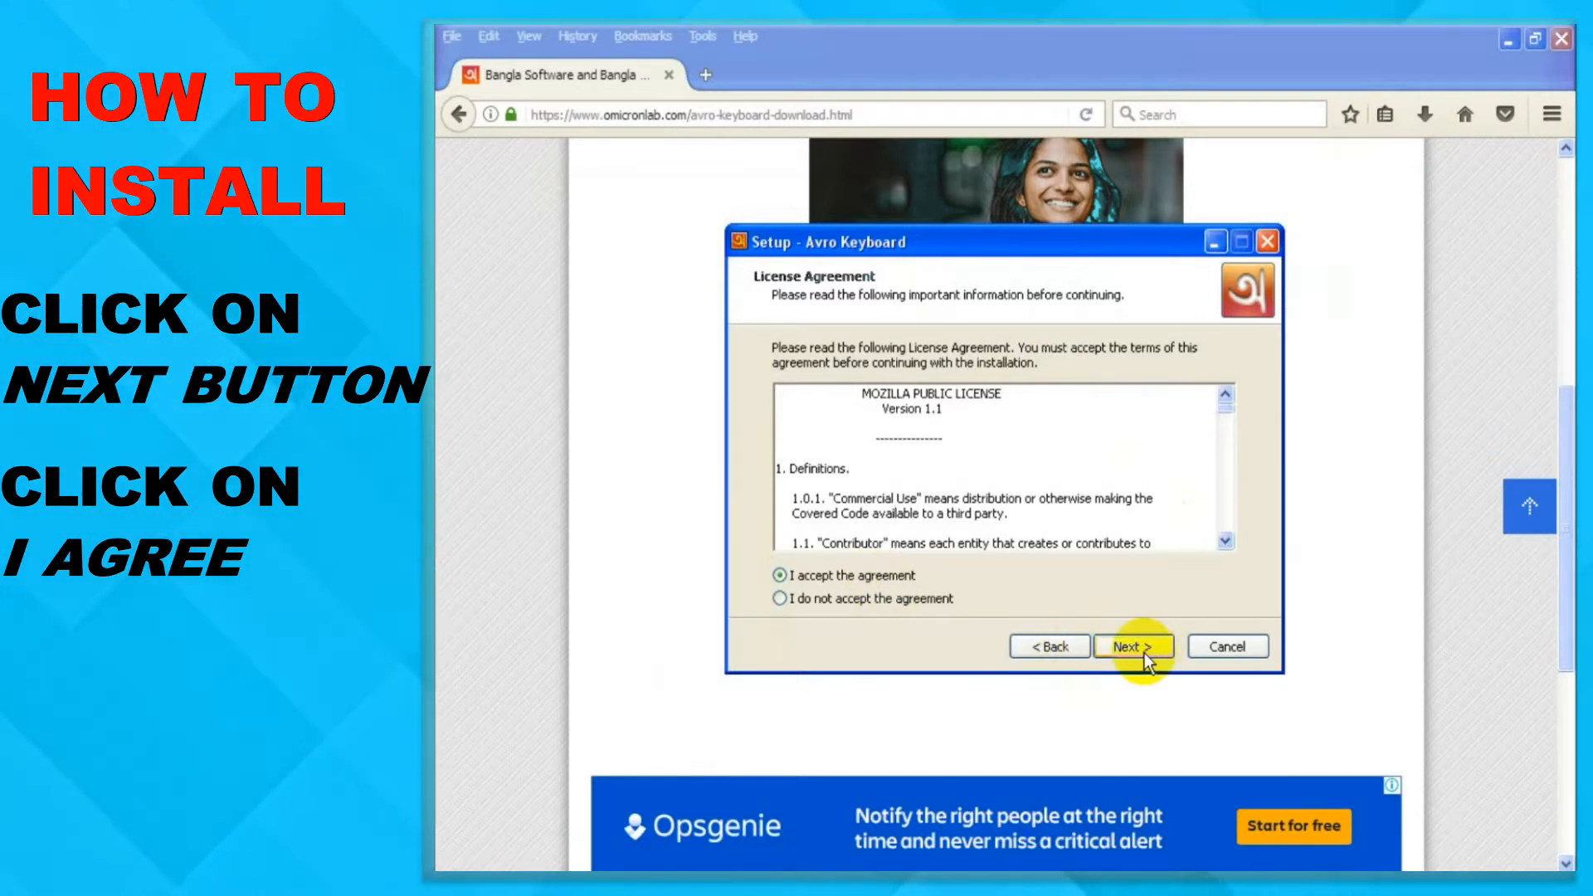
left_click(1137, 647)
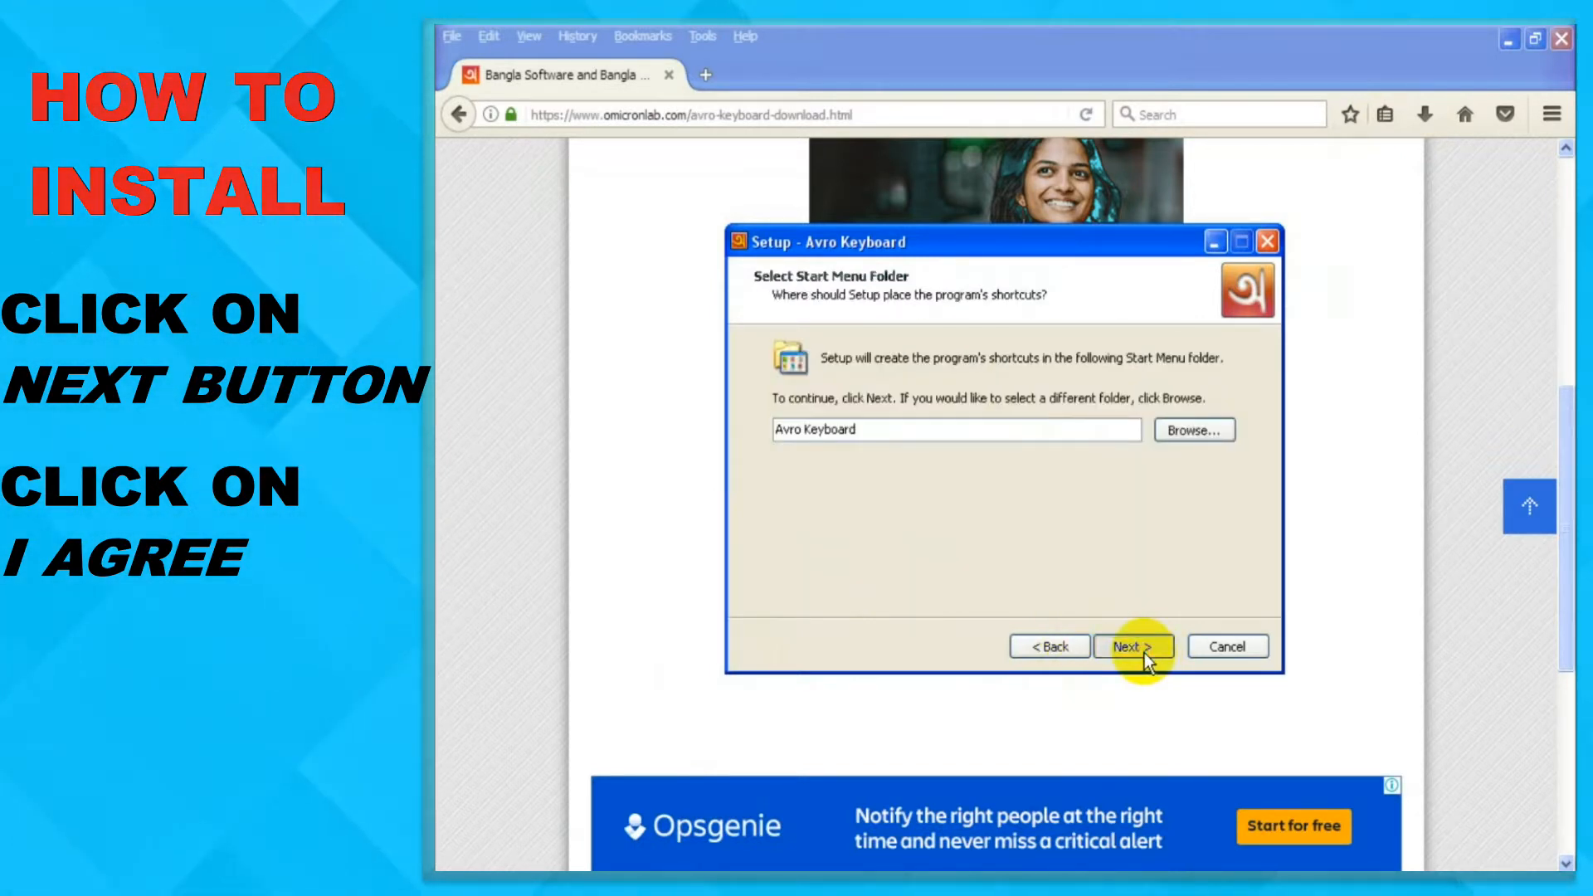
left_click(1143, 654)
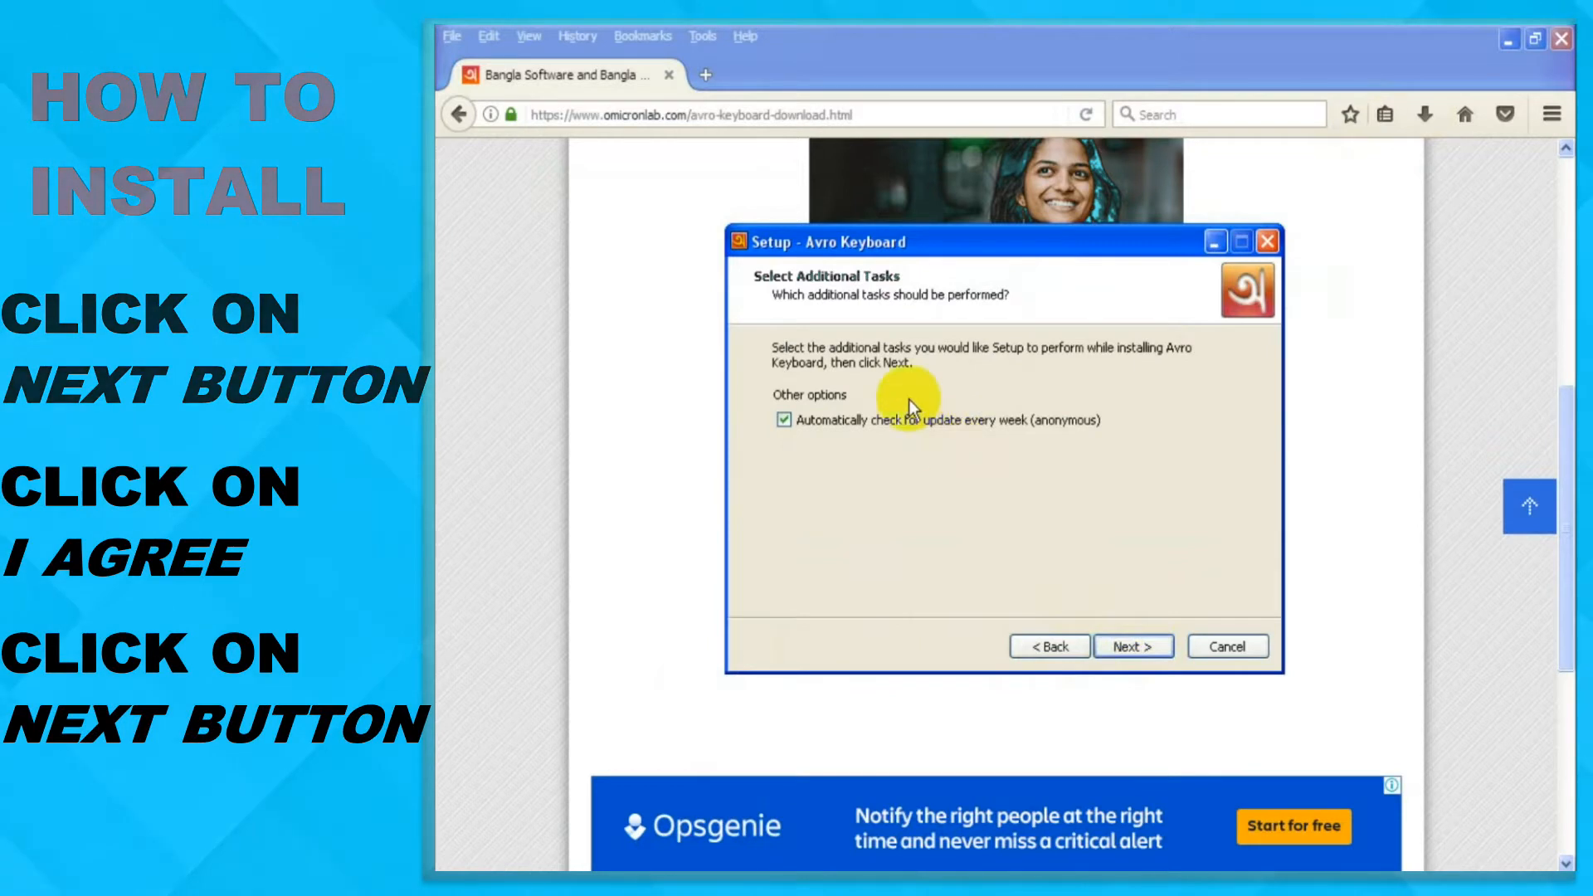
Install Avro Keyboard with the automatic weekly update check turned off, and finish the setup wizard.
left_click(893, 415)
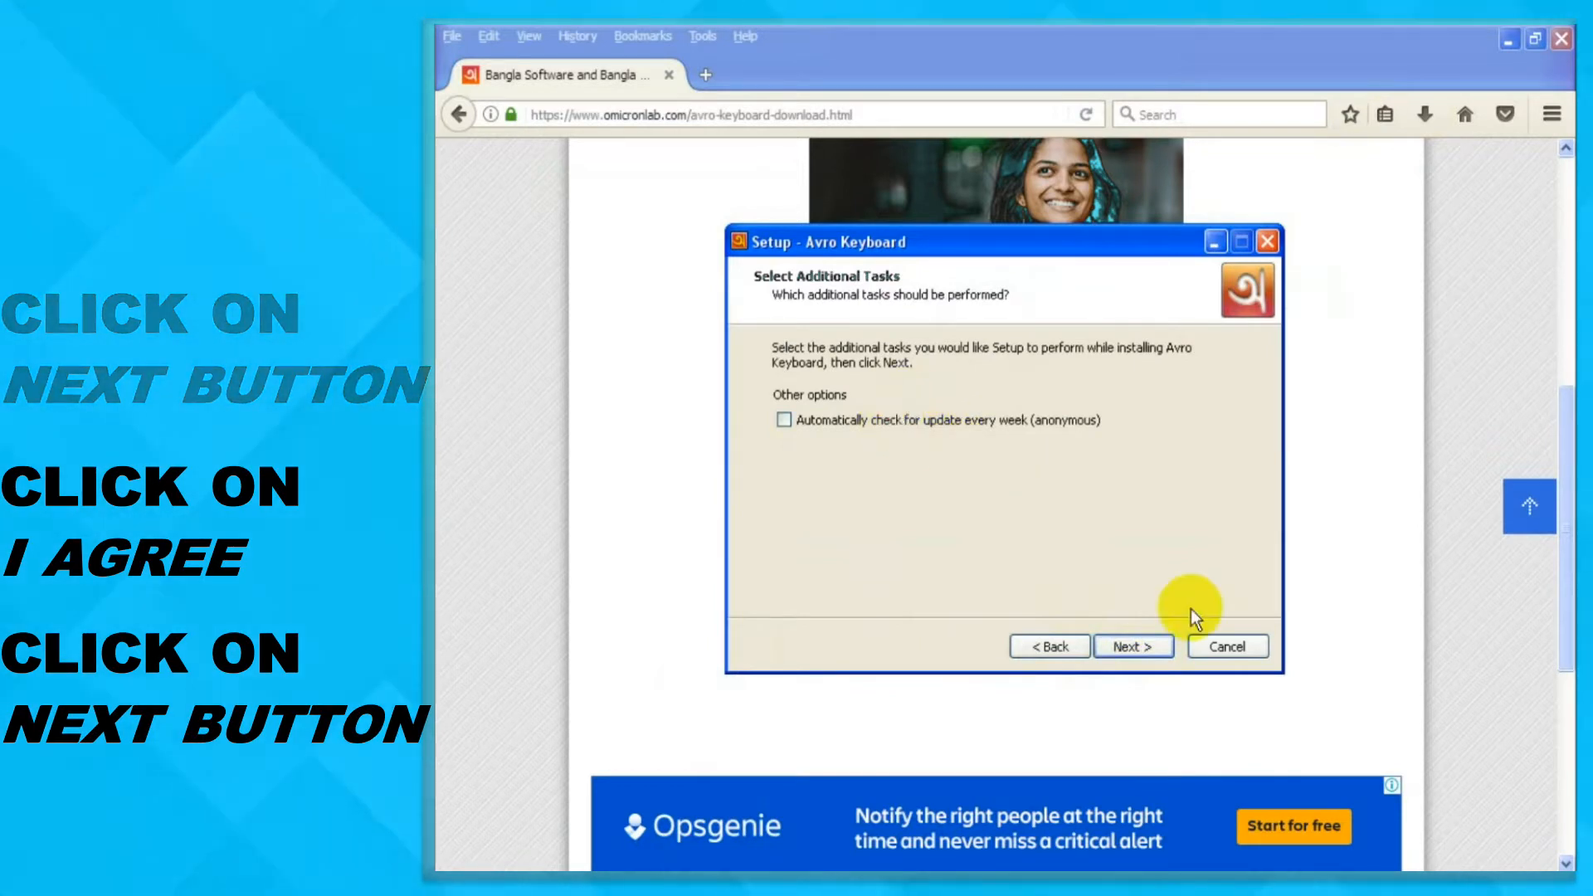
left_click(983, 420)
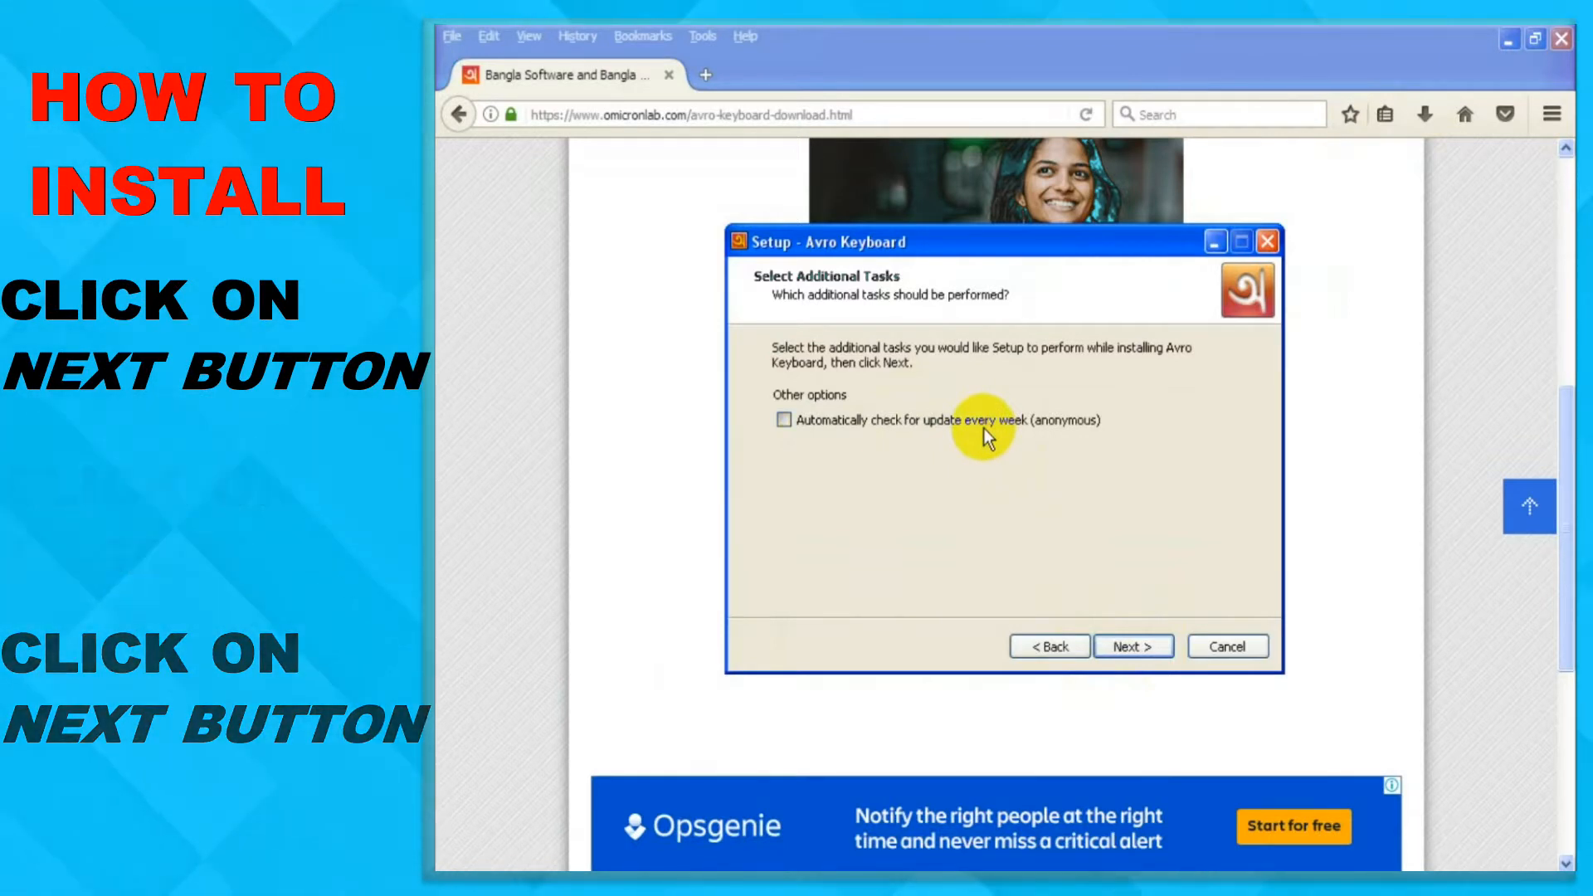
left_click(1157, 646)
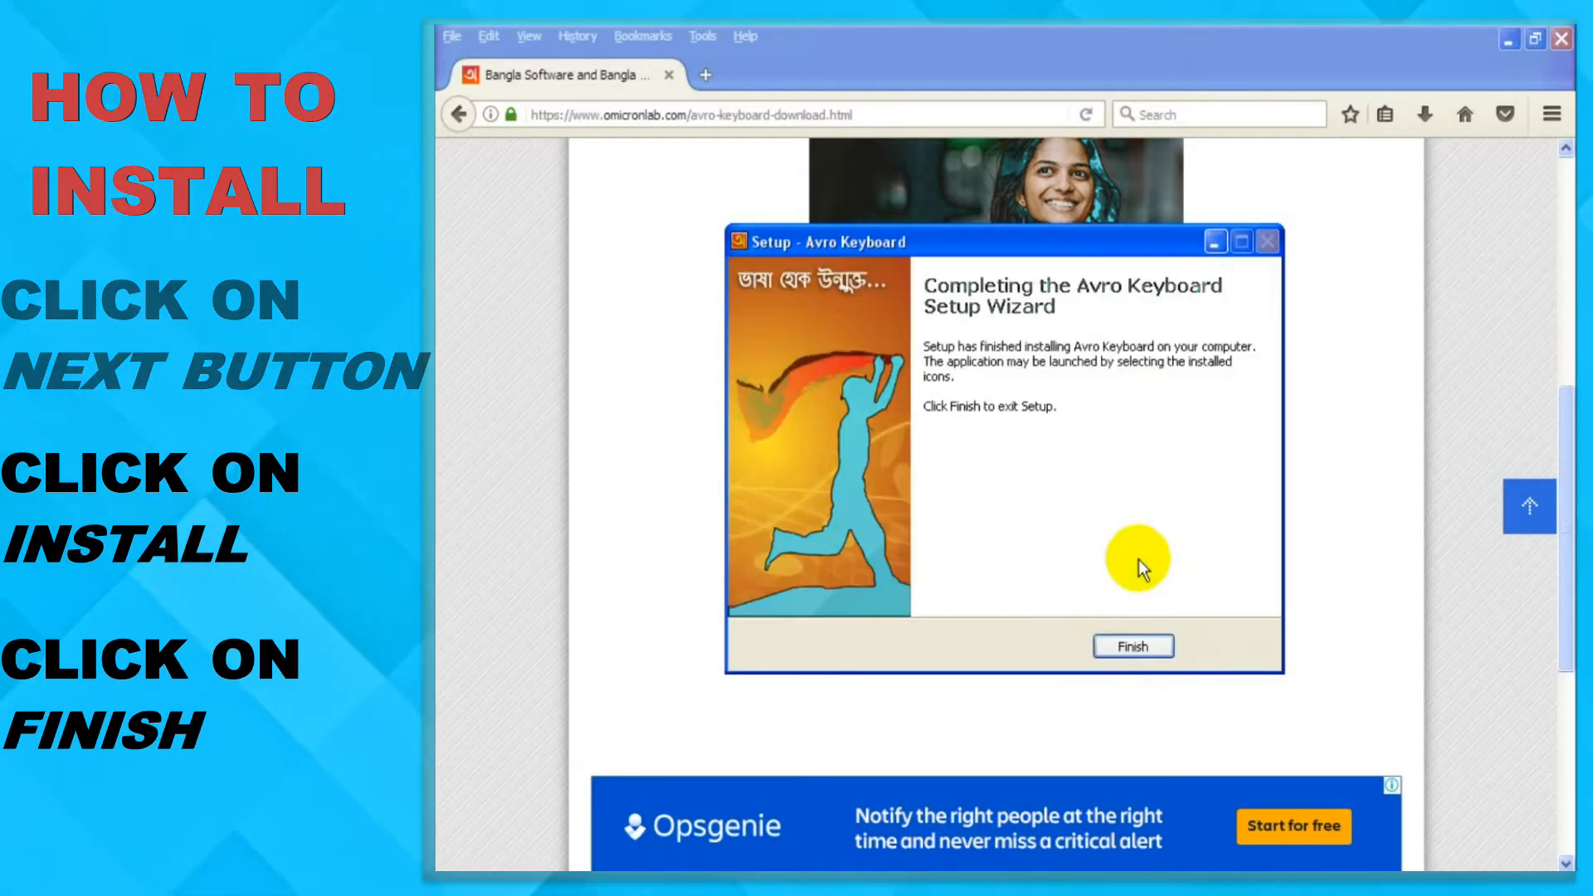
left_click(1133, 645)
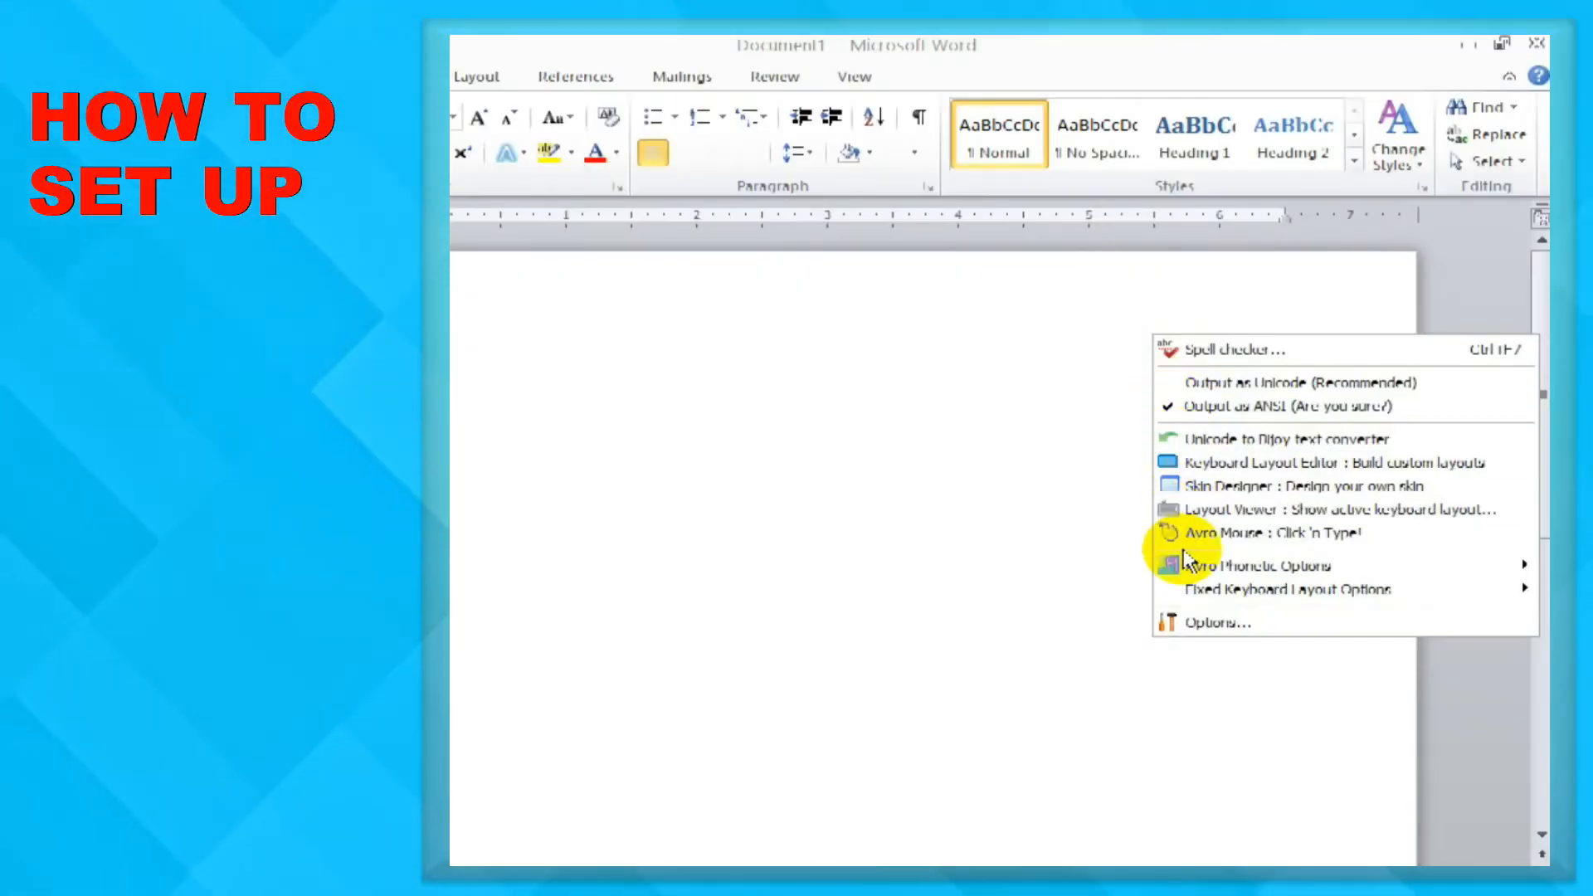
Open the Avro Keyboard options and examine the General, Interface, Global Hotkeys and Locale/Language settings.
left_click(1201, 627)
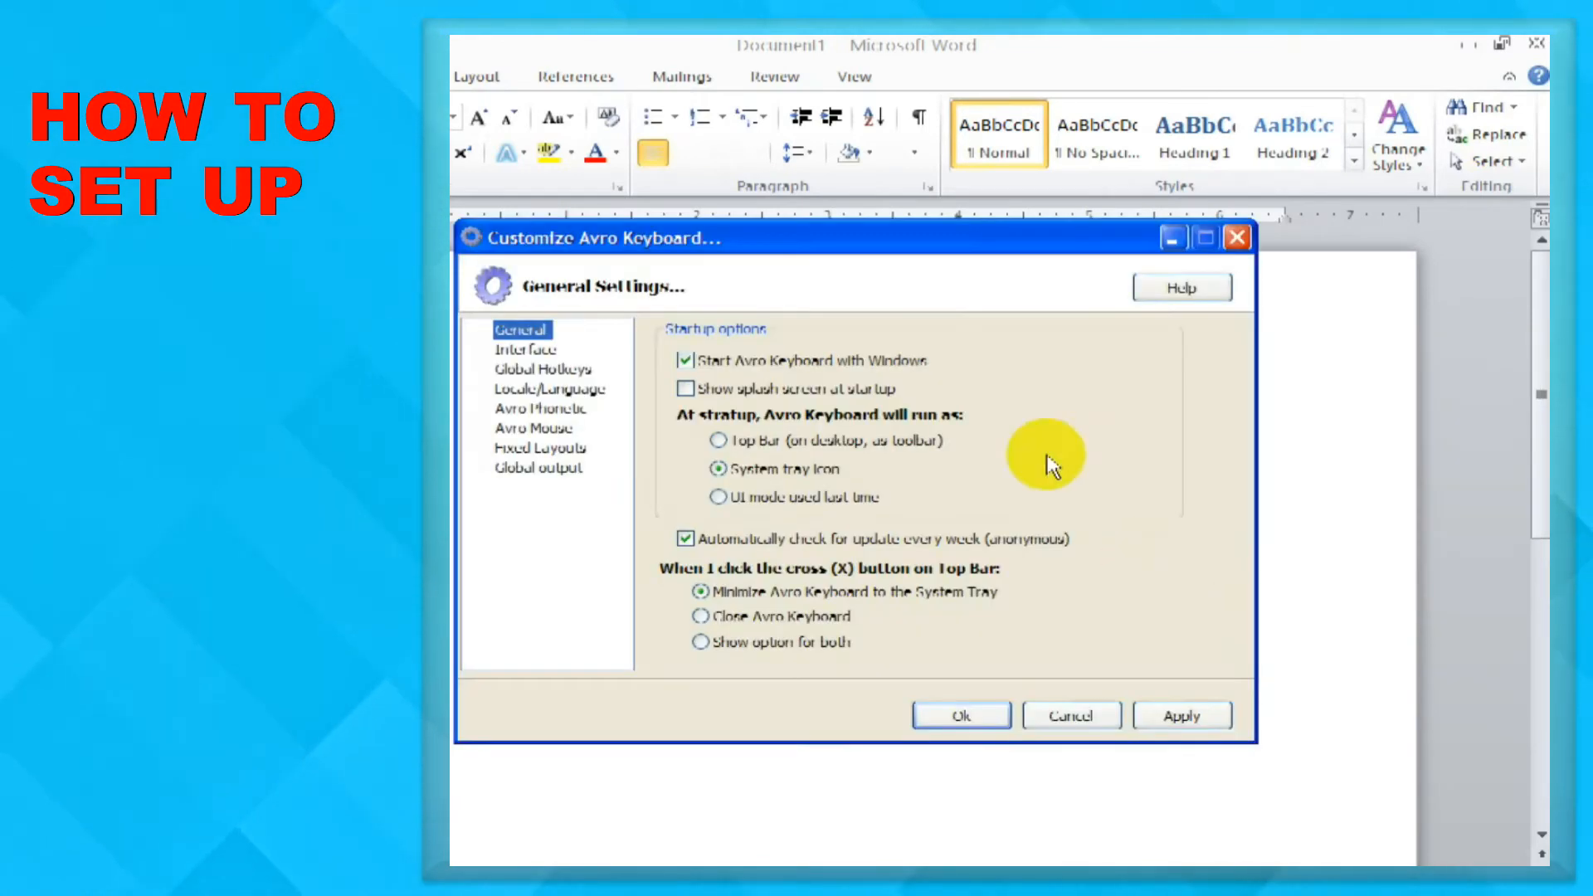
left_click(966, 327)
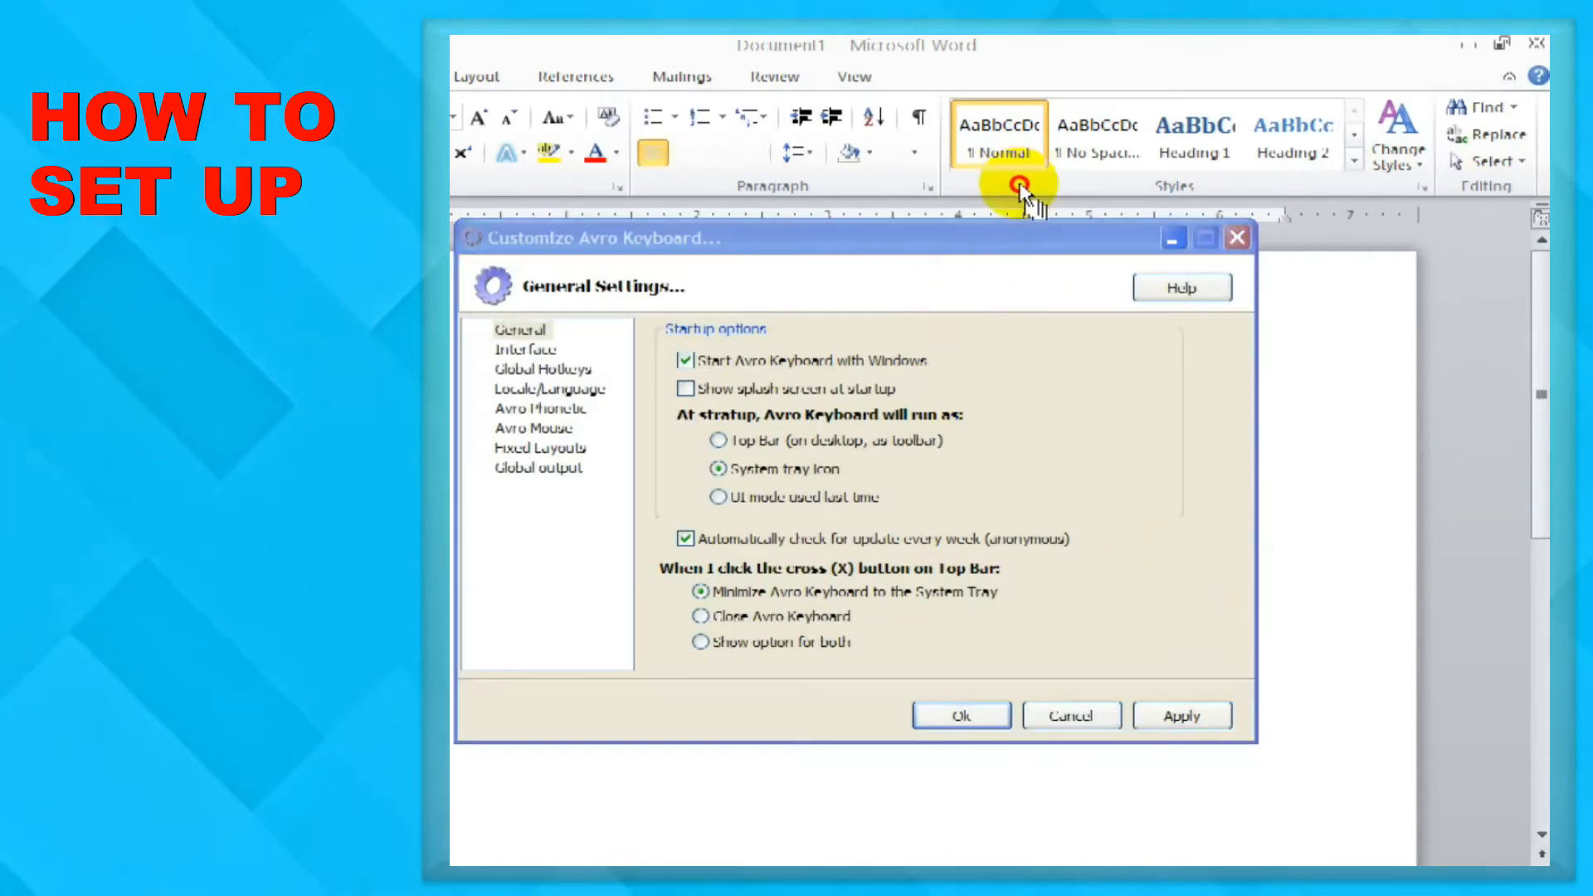
left_click_drag(1014, 235, 1064, 238)
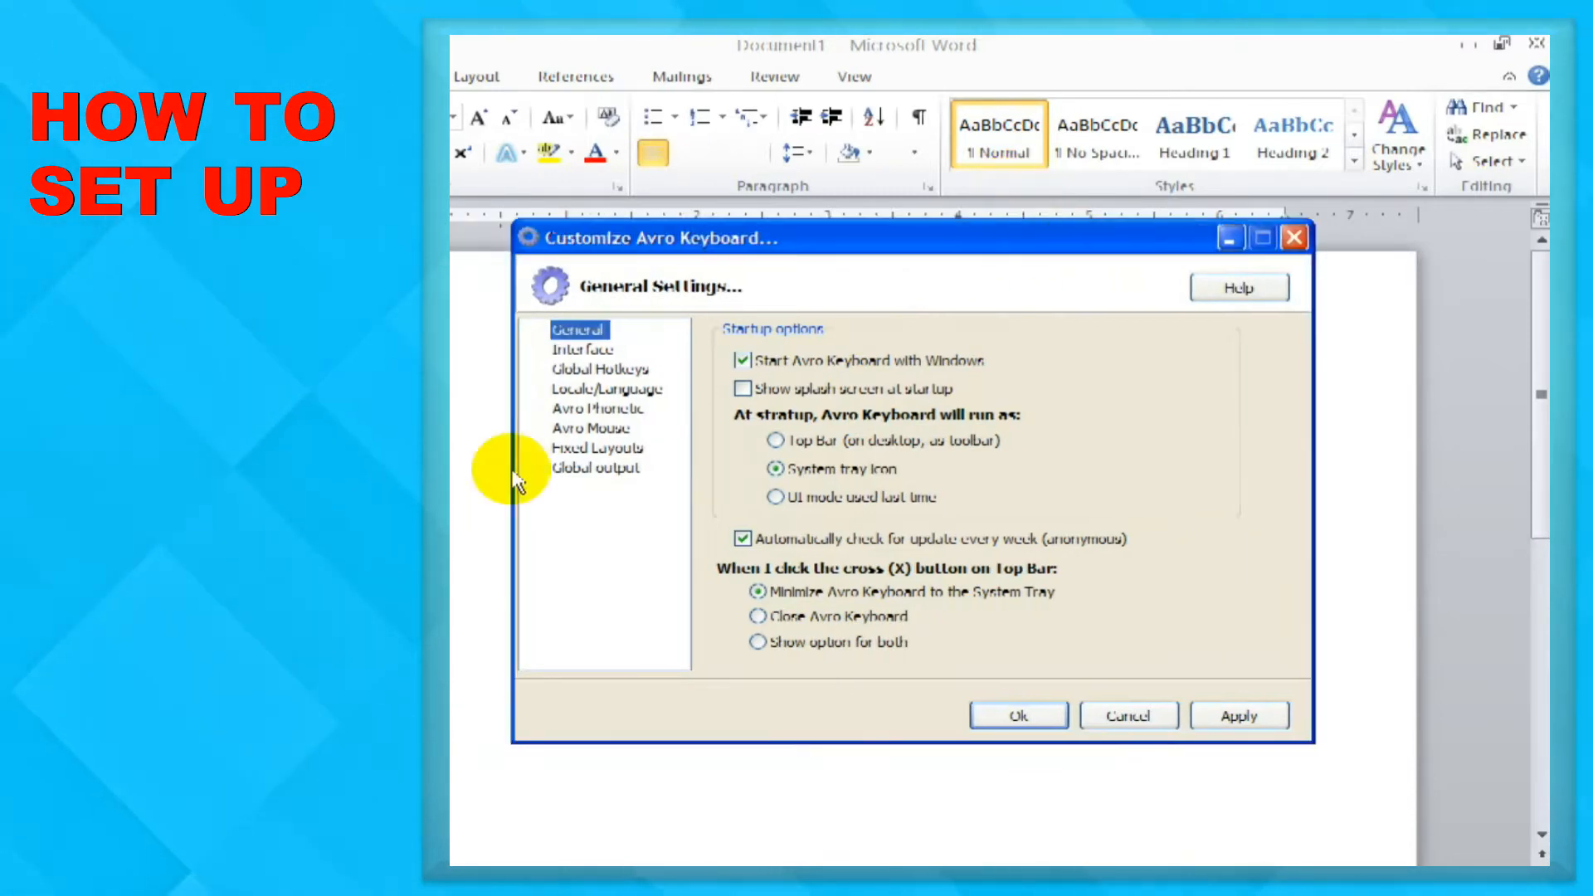
left_click(585, 350)
left_click(606, 371)
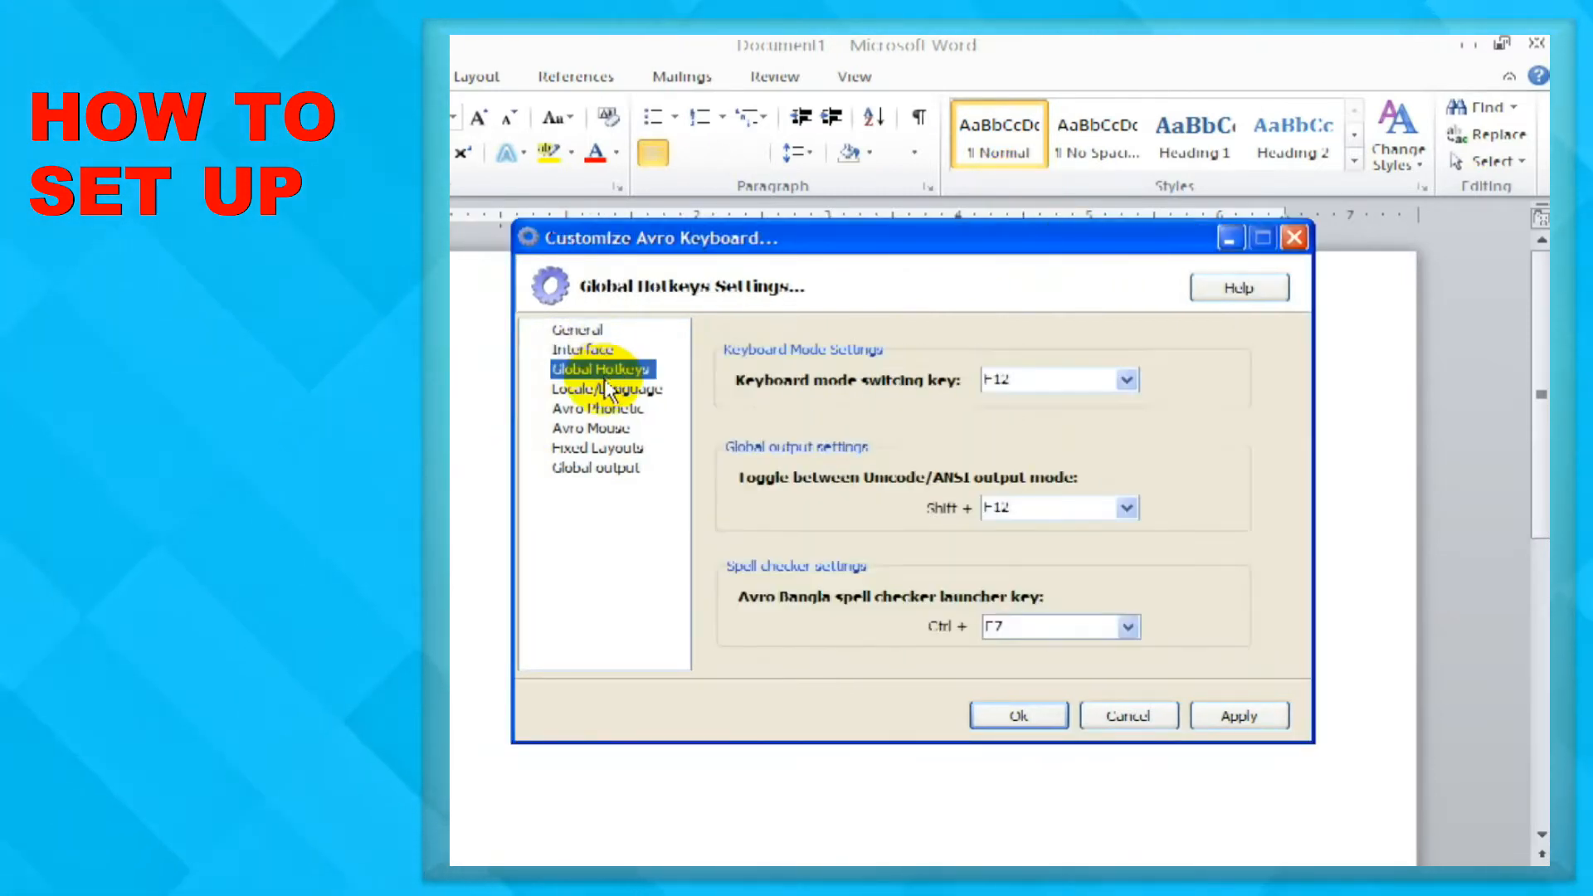
left_click(607, 390)
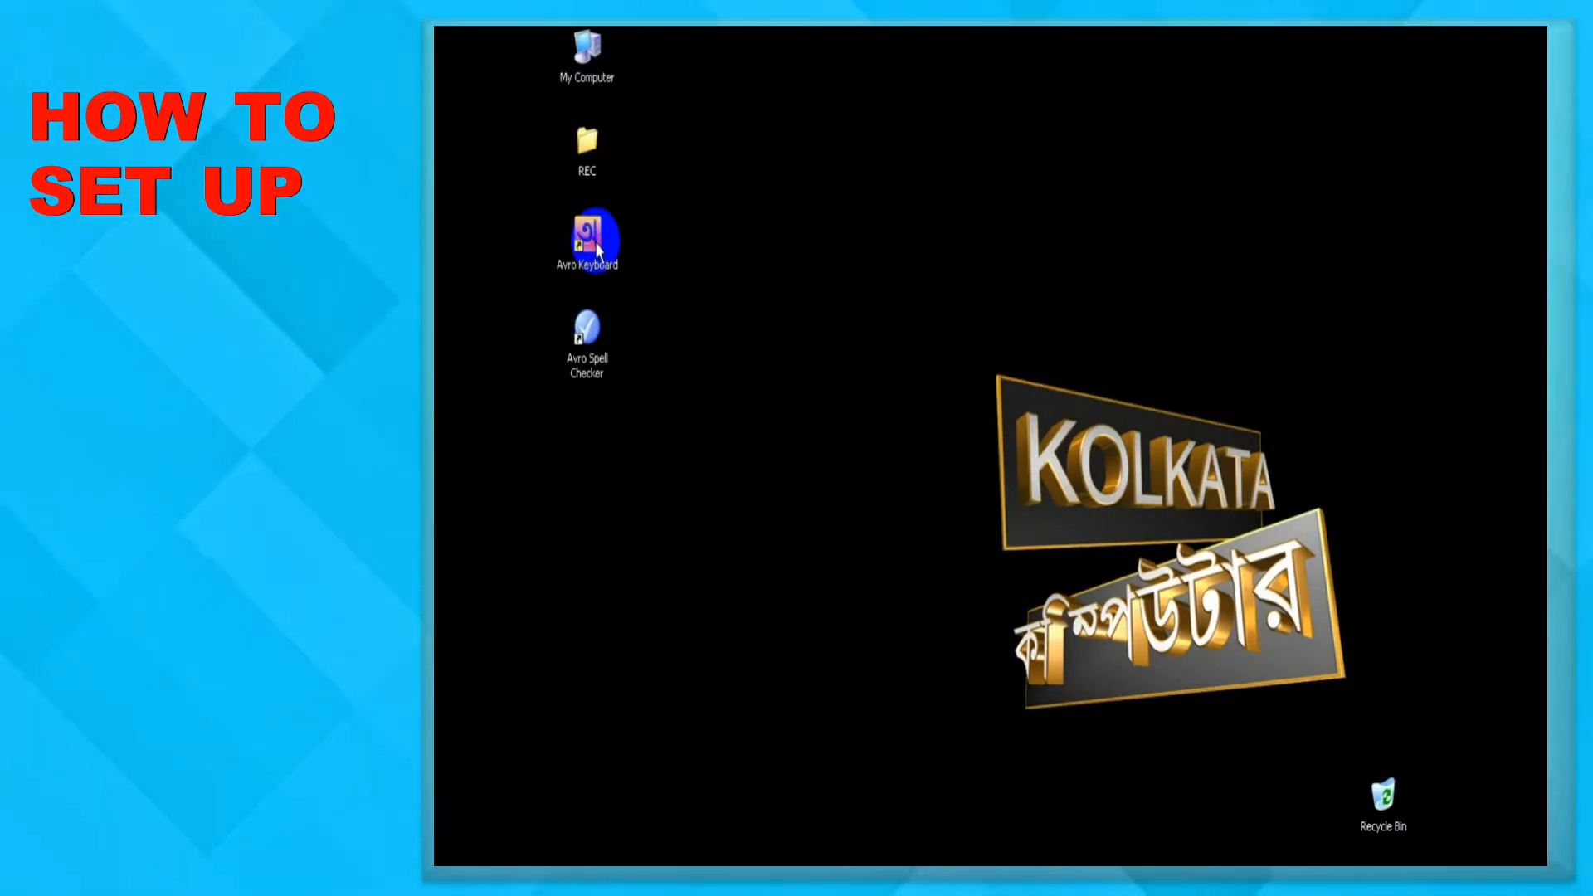
Launch Avro Keyboard from the desktop, look through its keyboard layout choices and open its Options dialog.
double_click(590, 240)
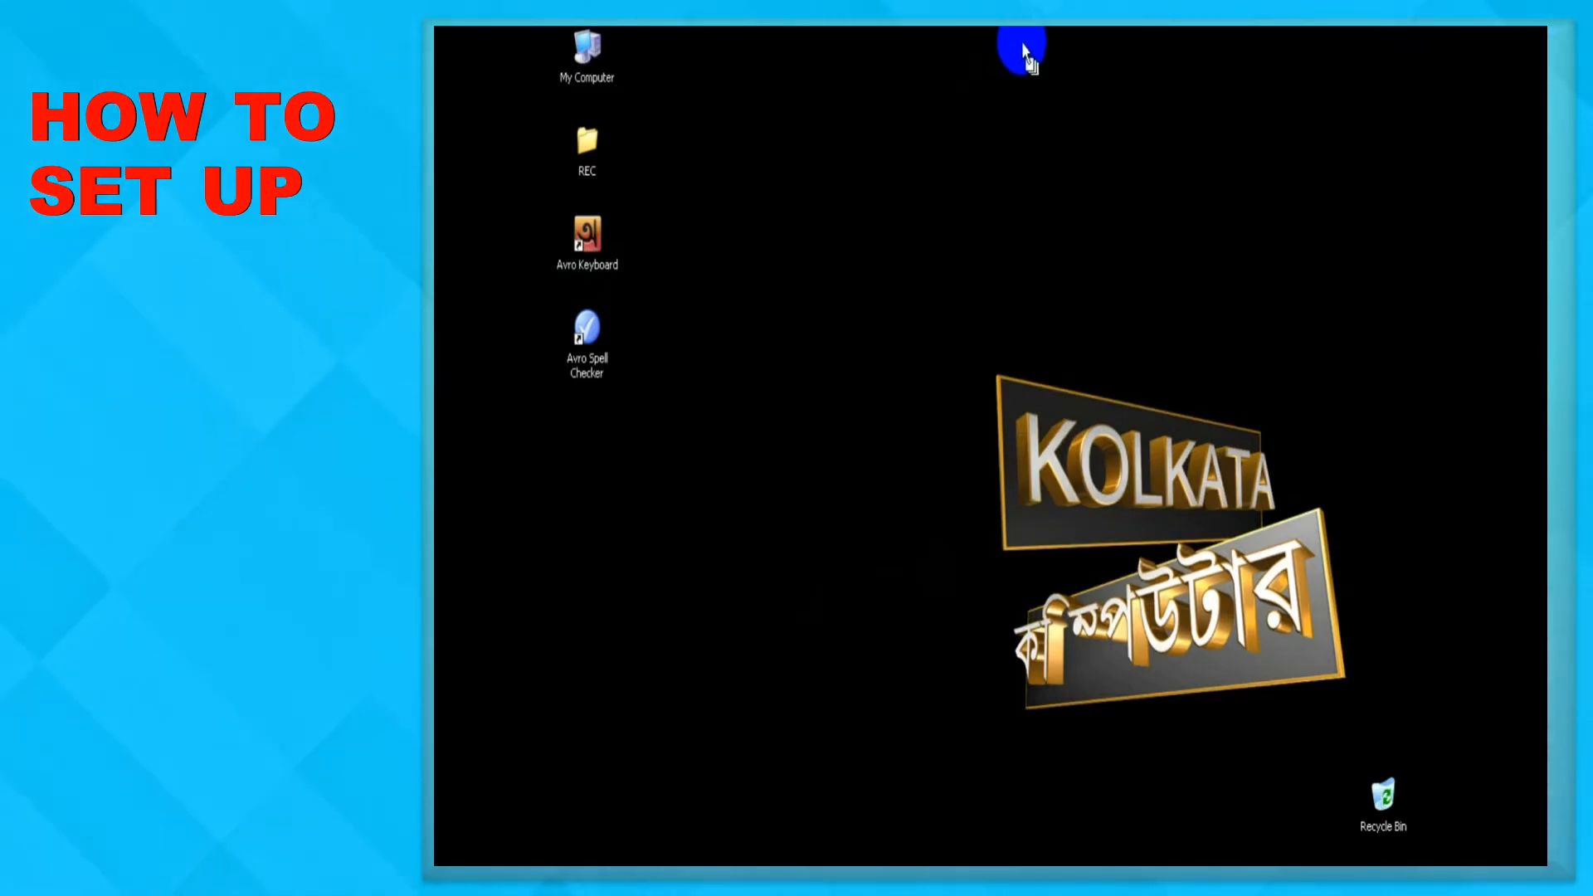
left_click(1033, 60)
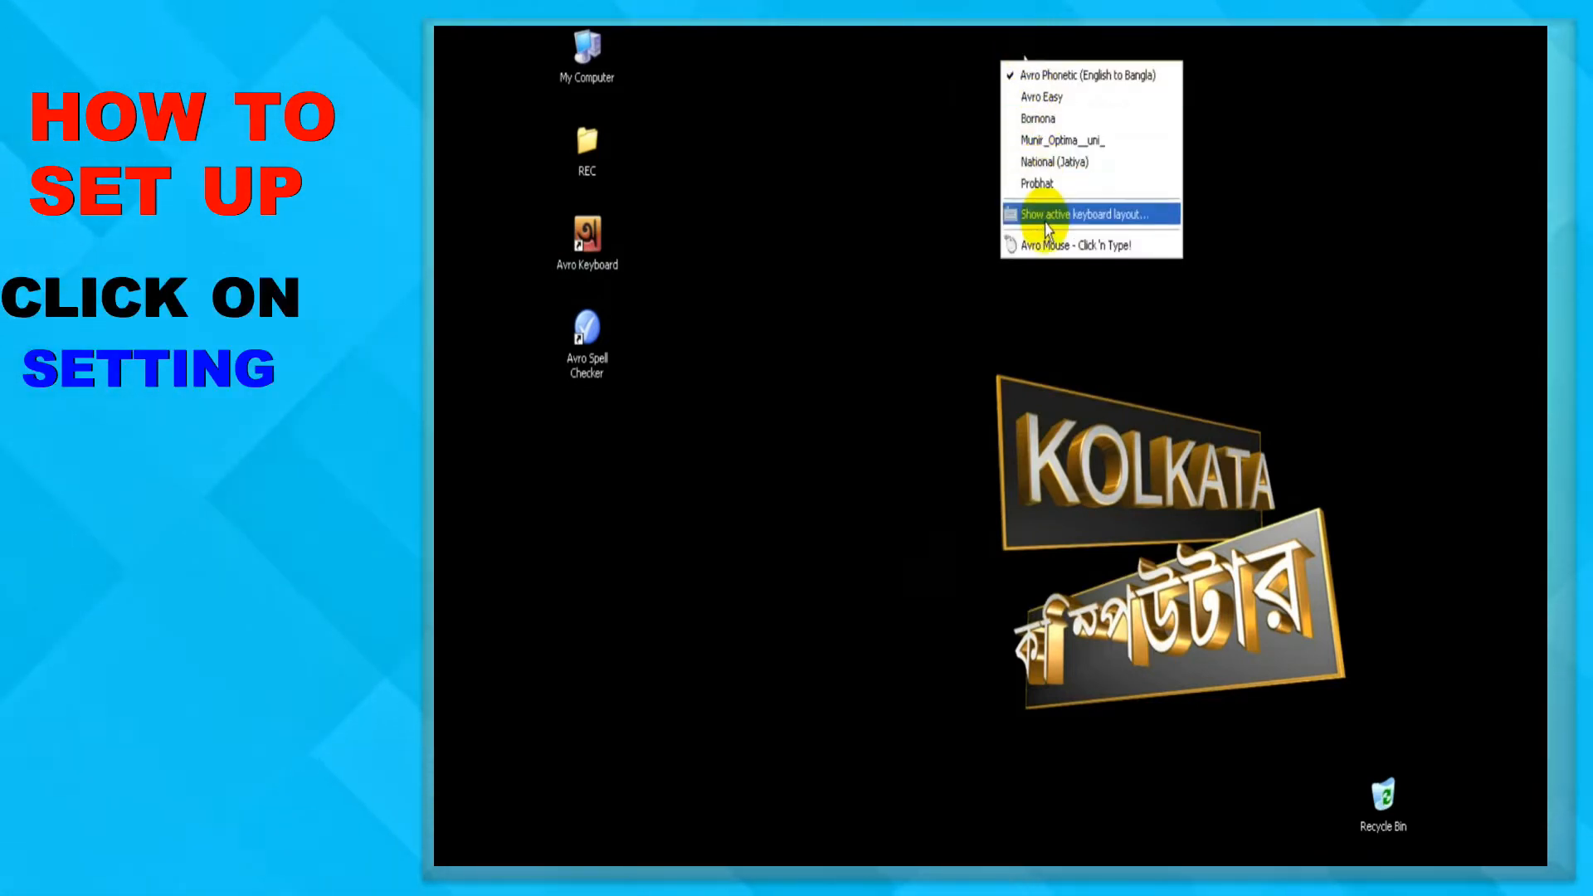
left_click(1121, 67)
left_click(1117, 42)
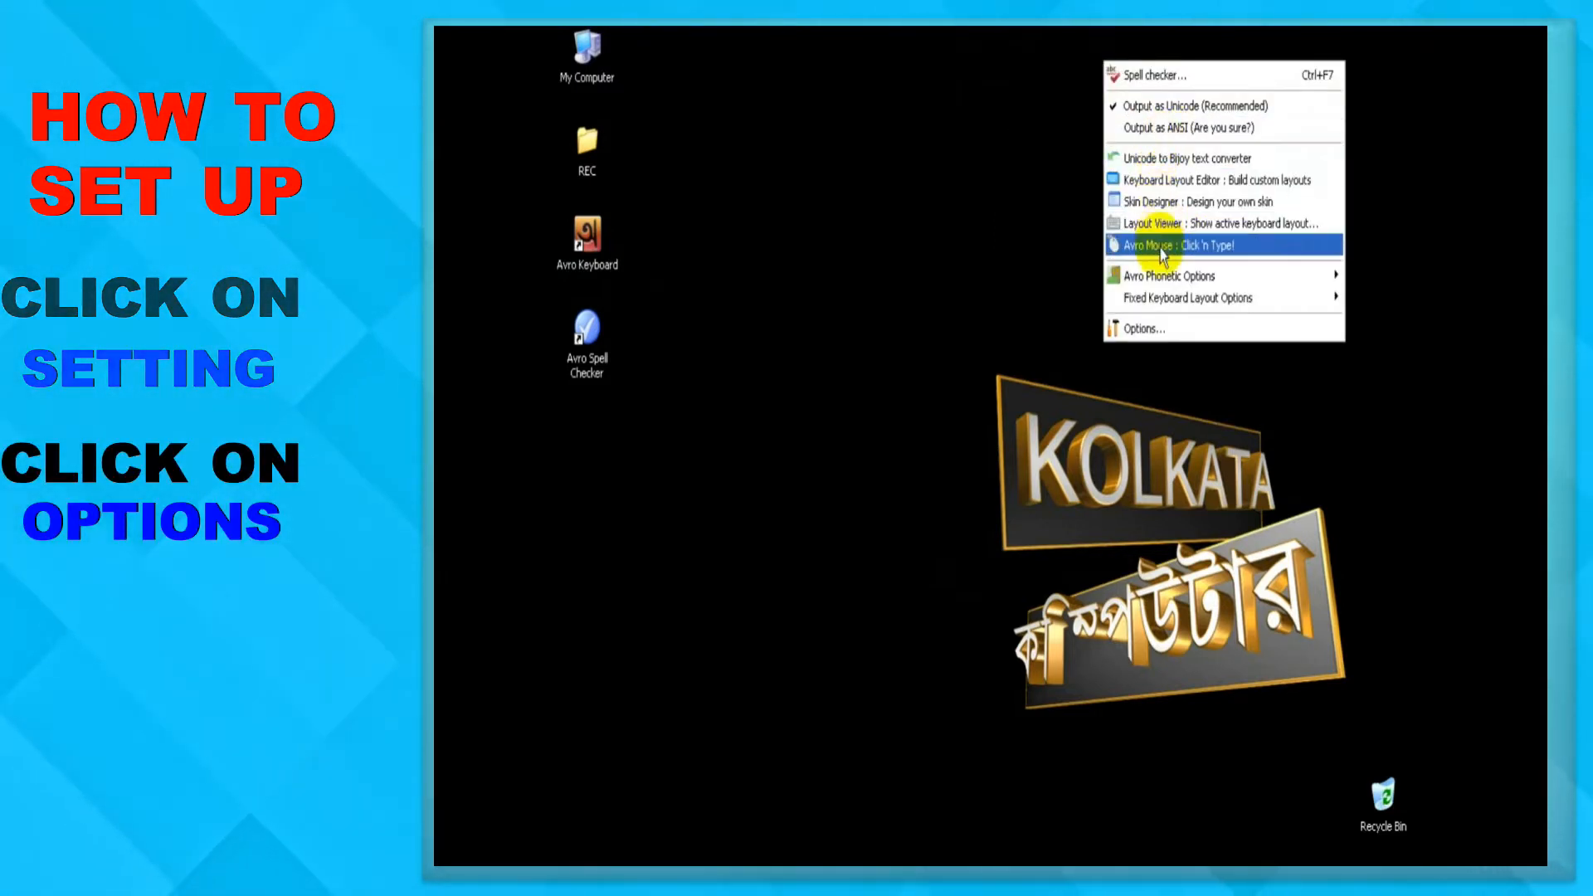
left_click(1160, 330)
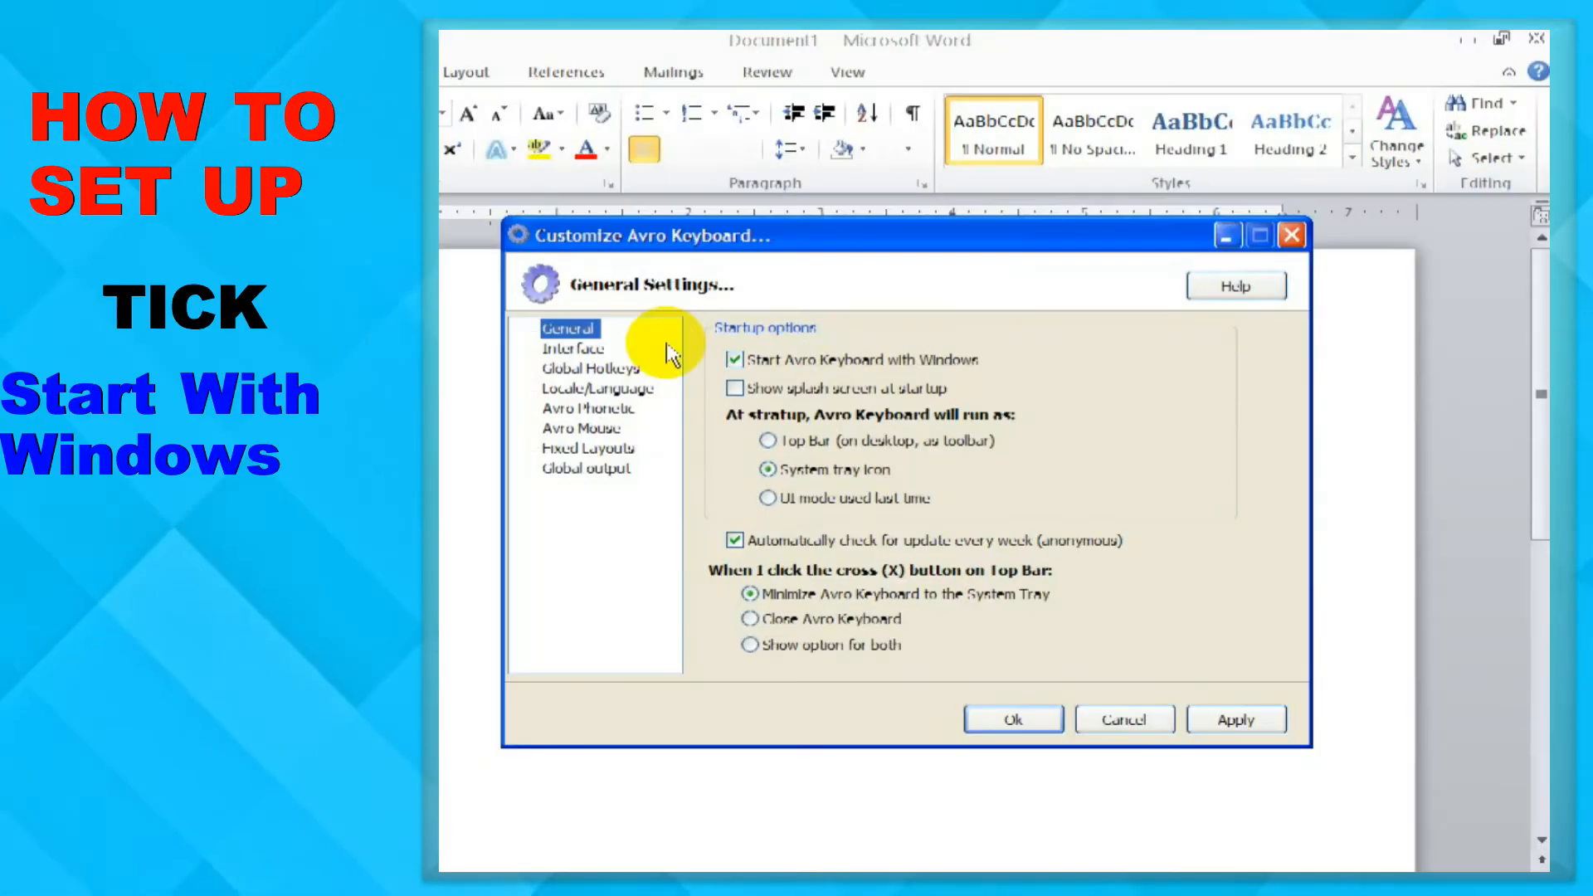
Keep Start Avro Keyboard with Windows enabled, turn off the startup splash screen, and apply the general settings.
left_click(745, 359)
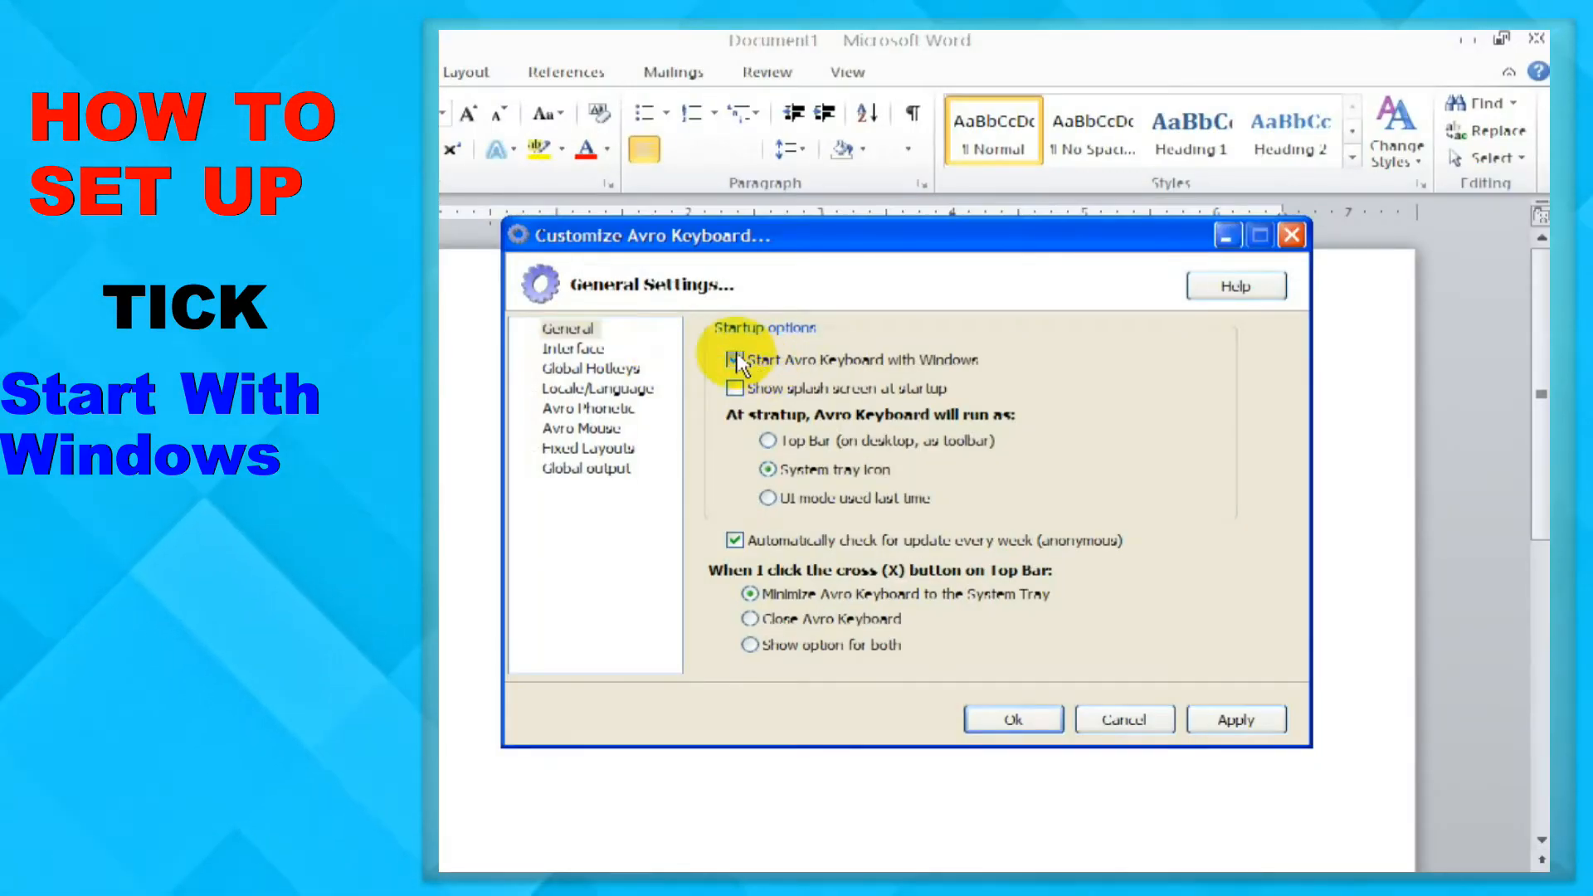
left_click(734, 358)
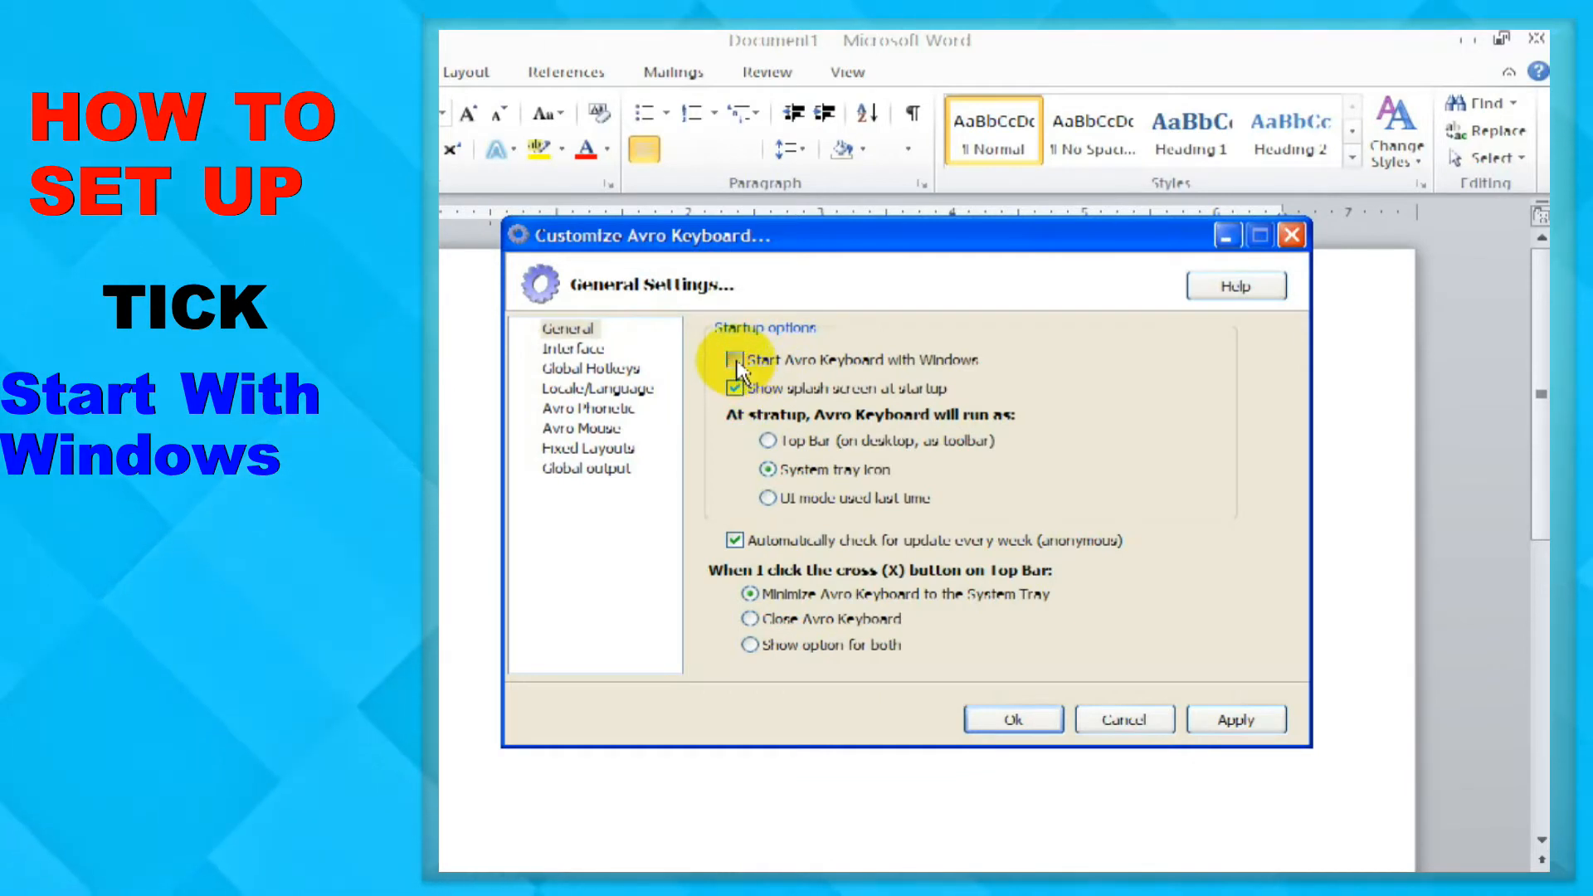
left_click(733, 359)
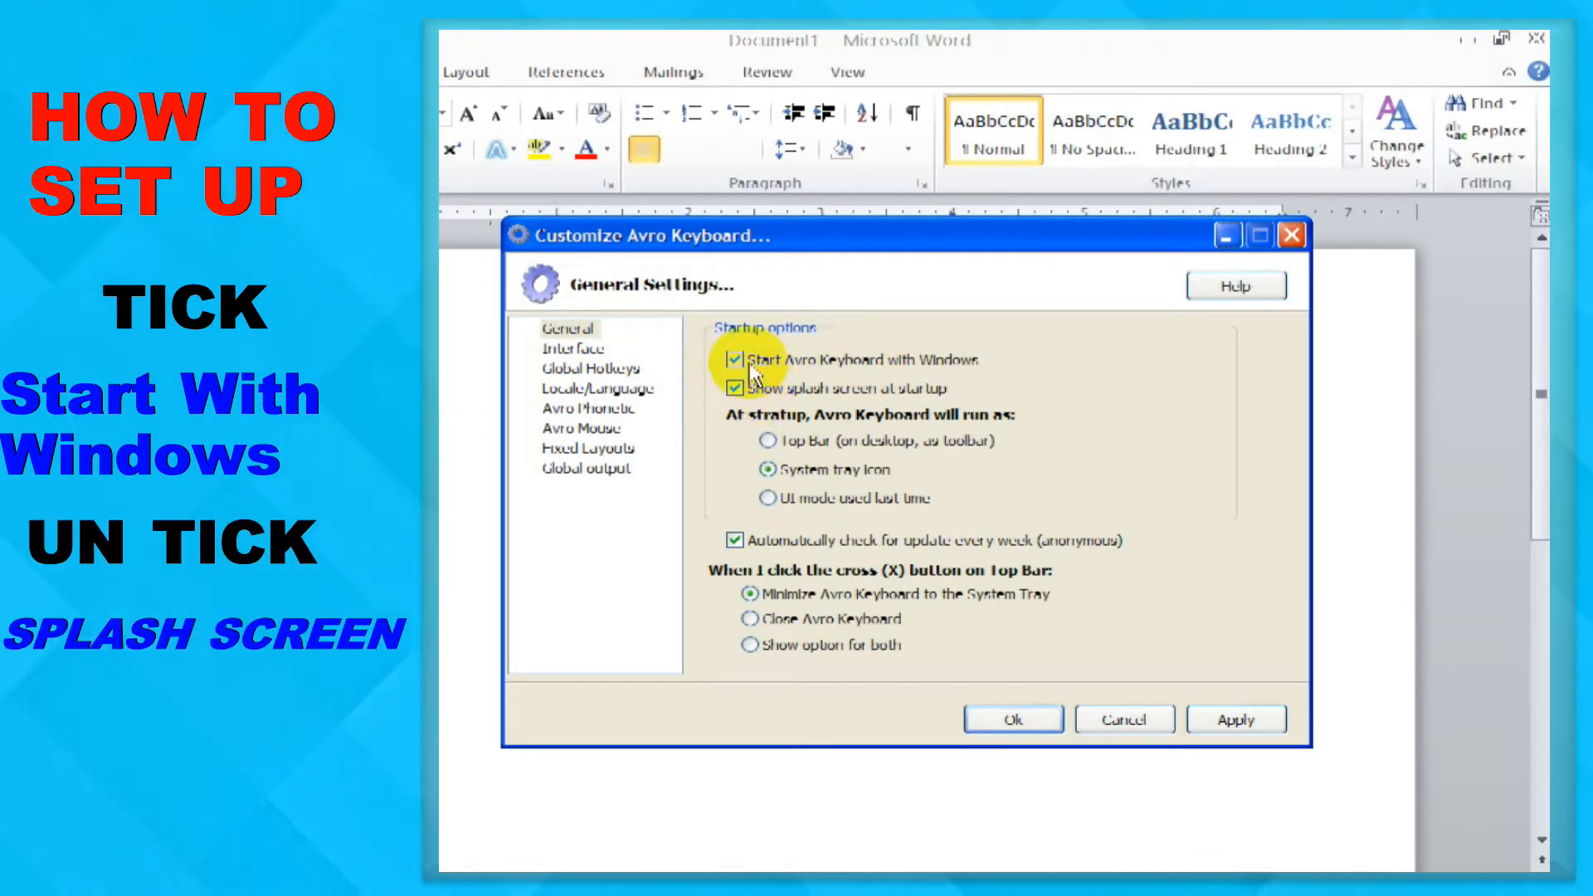
left_click(736, 388)
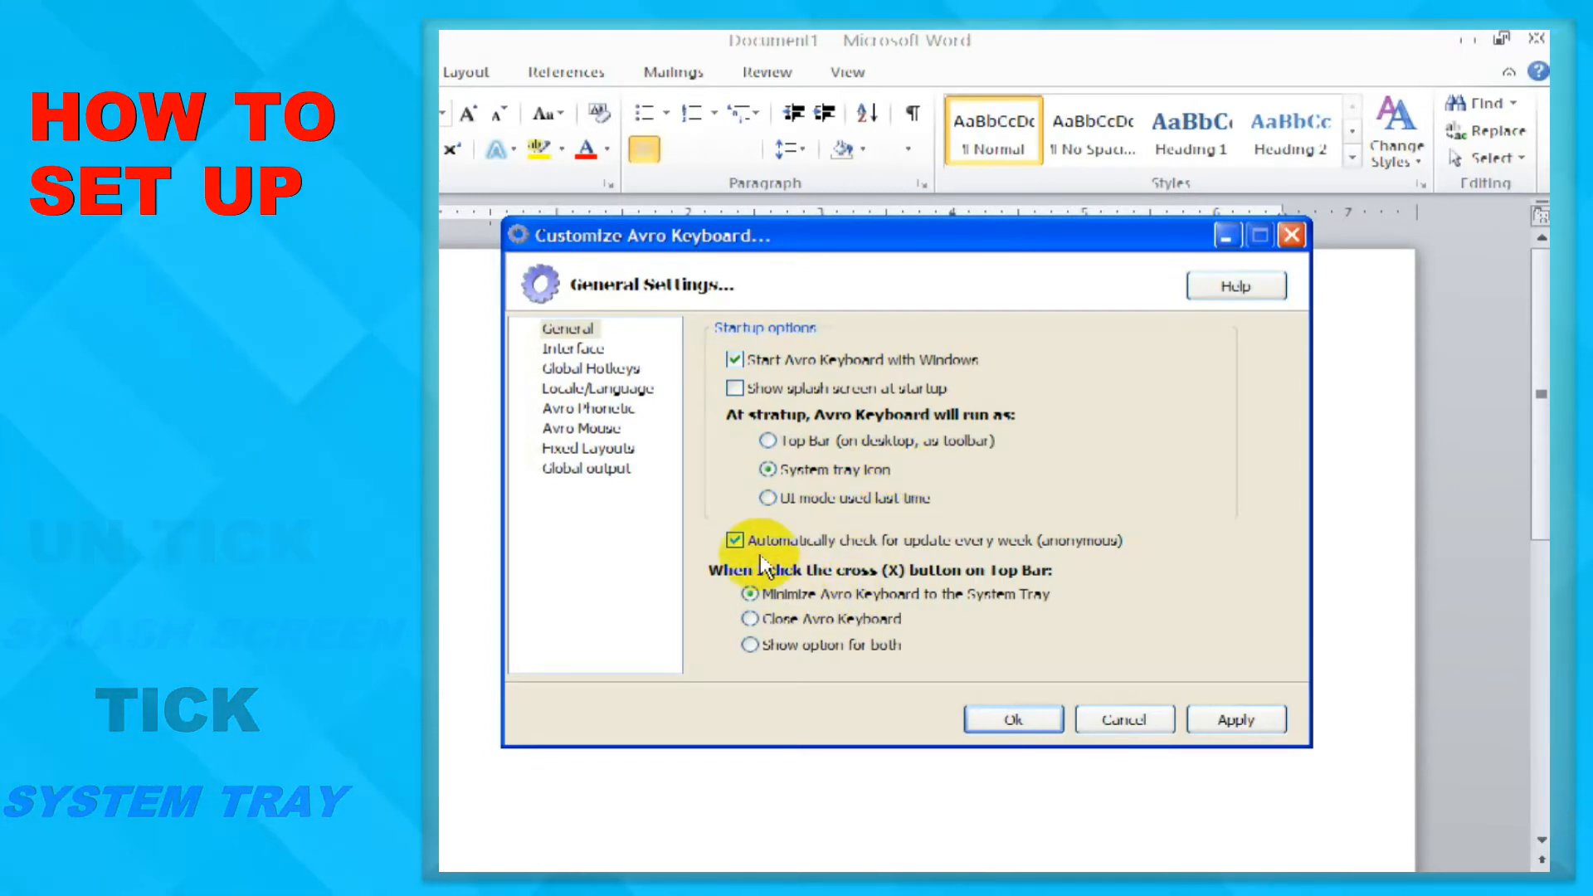
left_click(1216, 722)
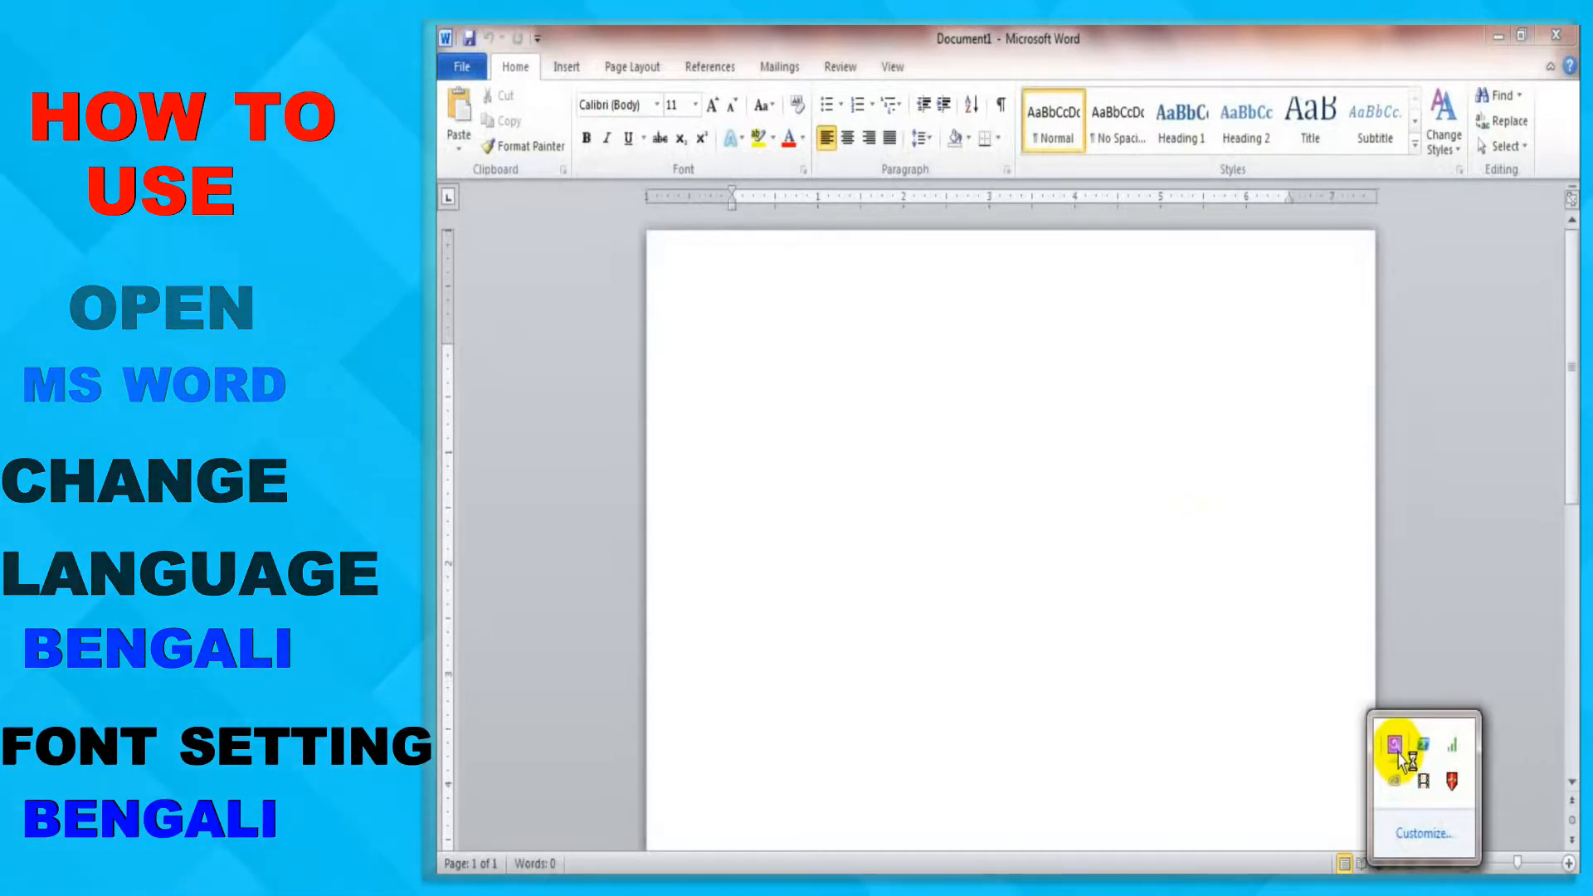
In the blank Word document, bring up the Avro bar for Bangla typing and set the font to Siyam Rupali ANSI.
right_click(1400, 755)
left_click(657, 105)
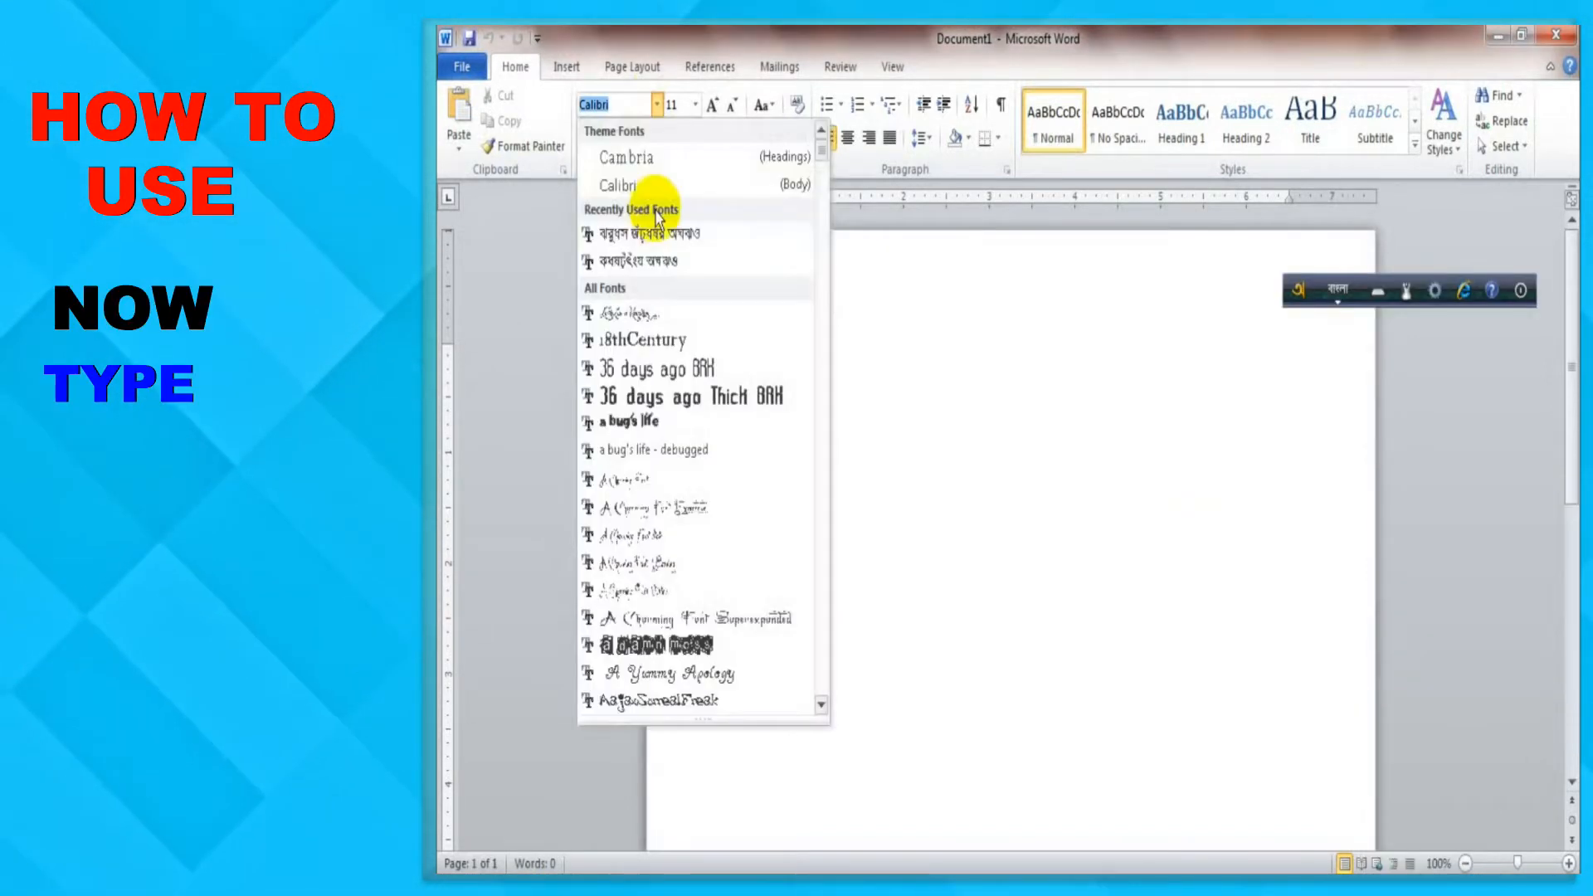
left_click(655, 239)
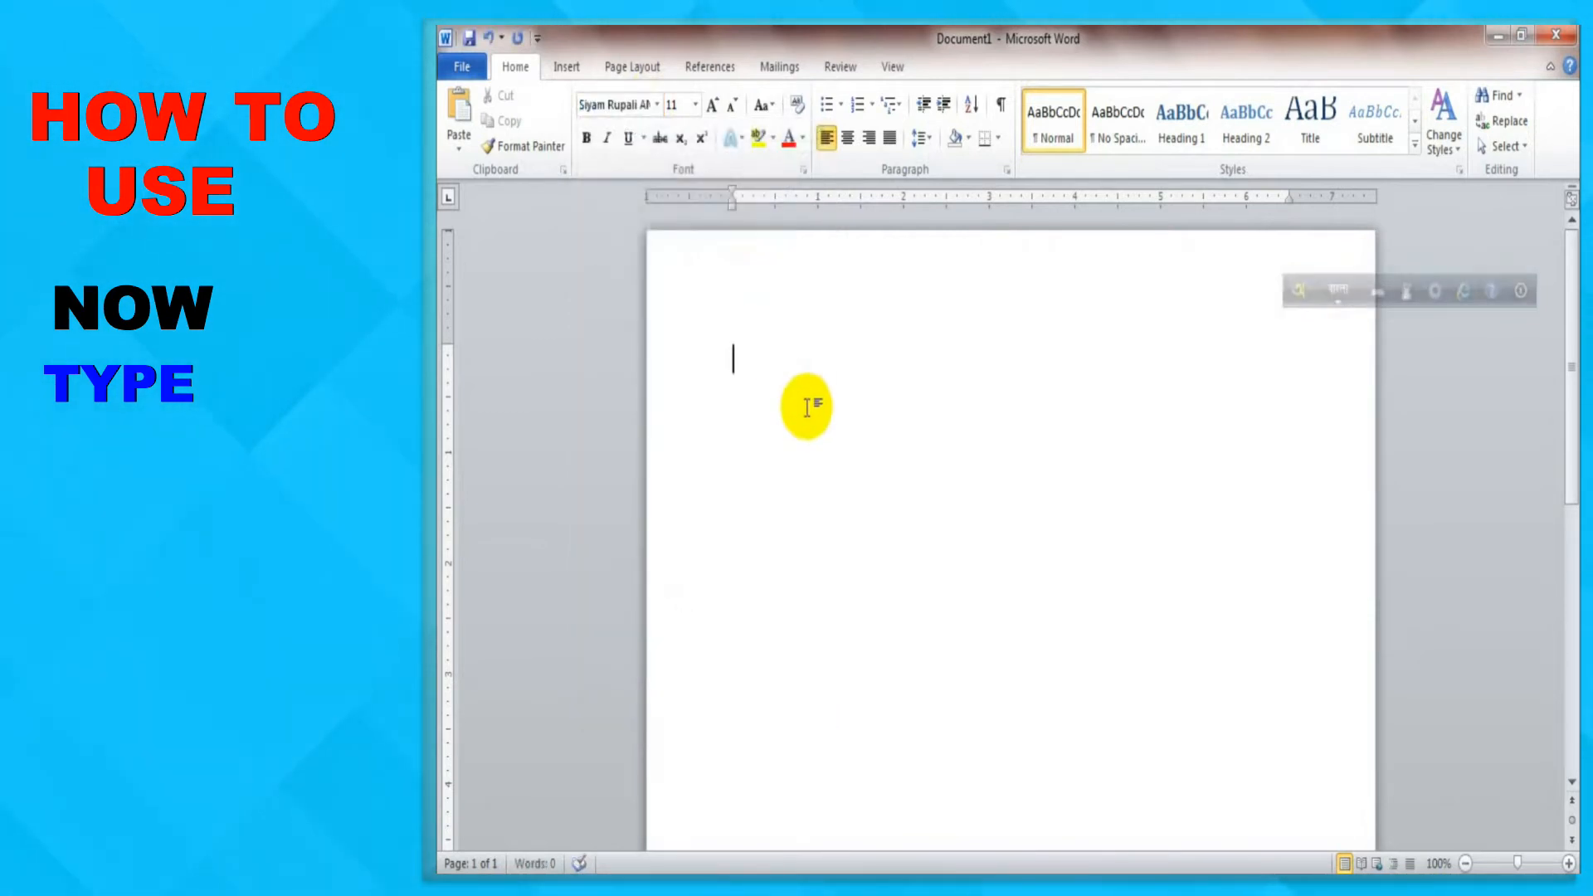
Enter কোলকাতা কম্পিউটার in the document by typing "kolkata computer" phonetically in Bangla mode.
type("kol")
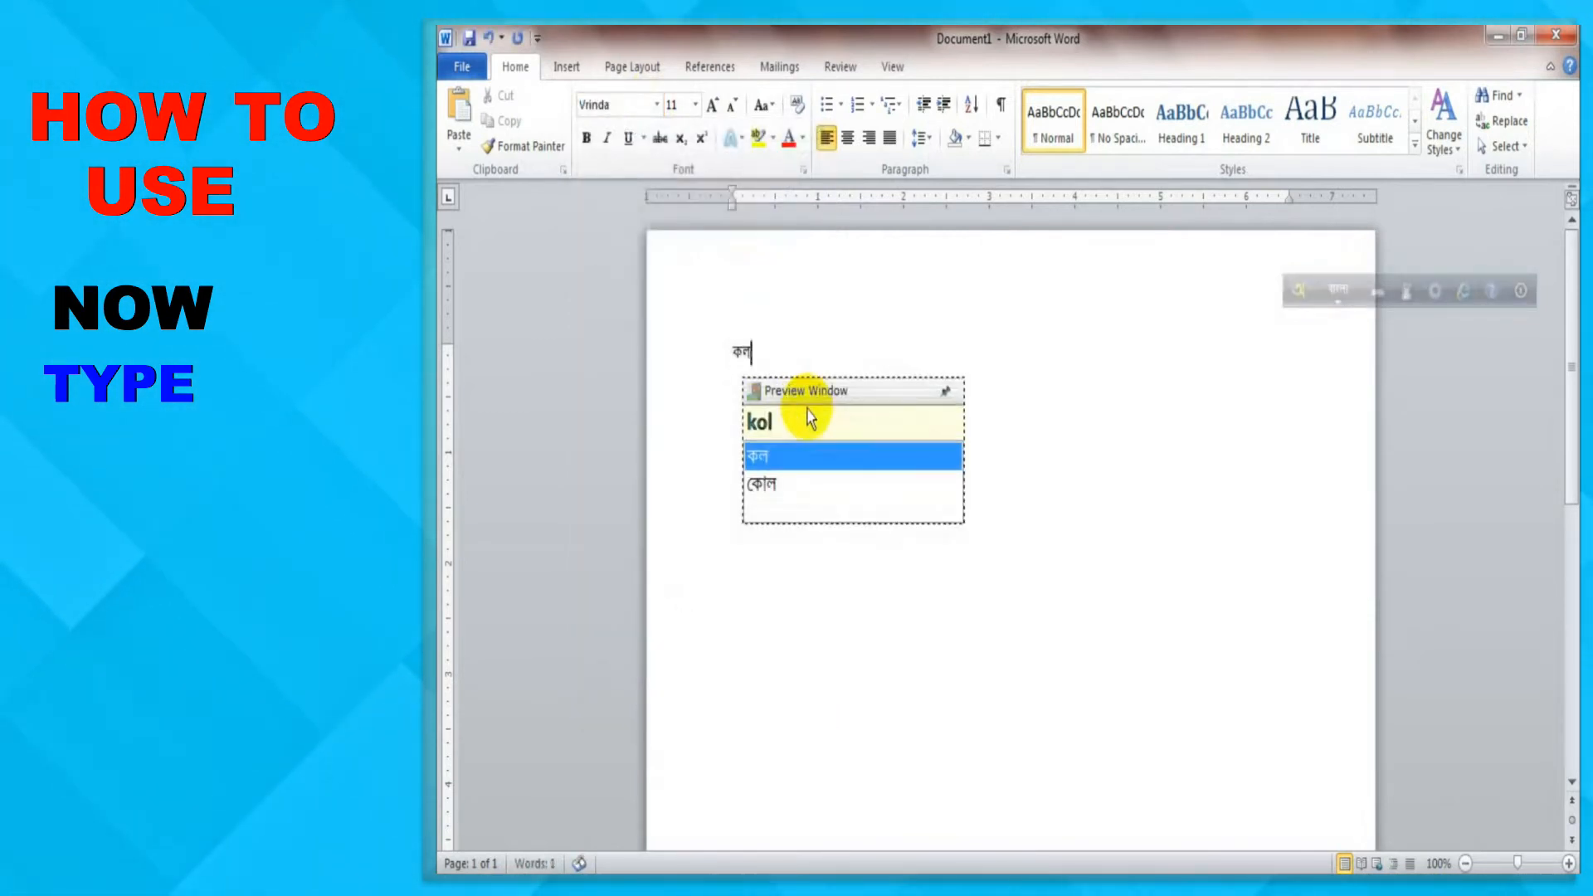
type("kata")
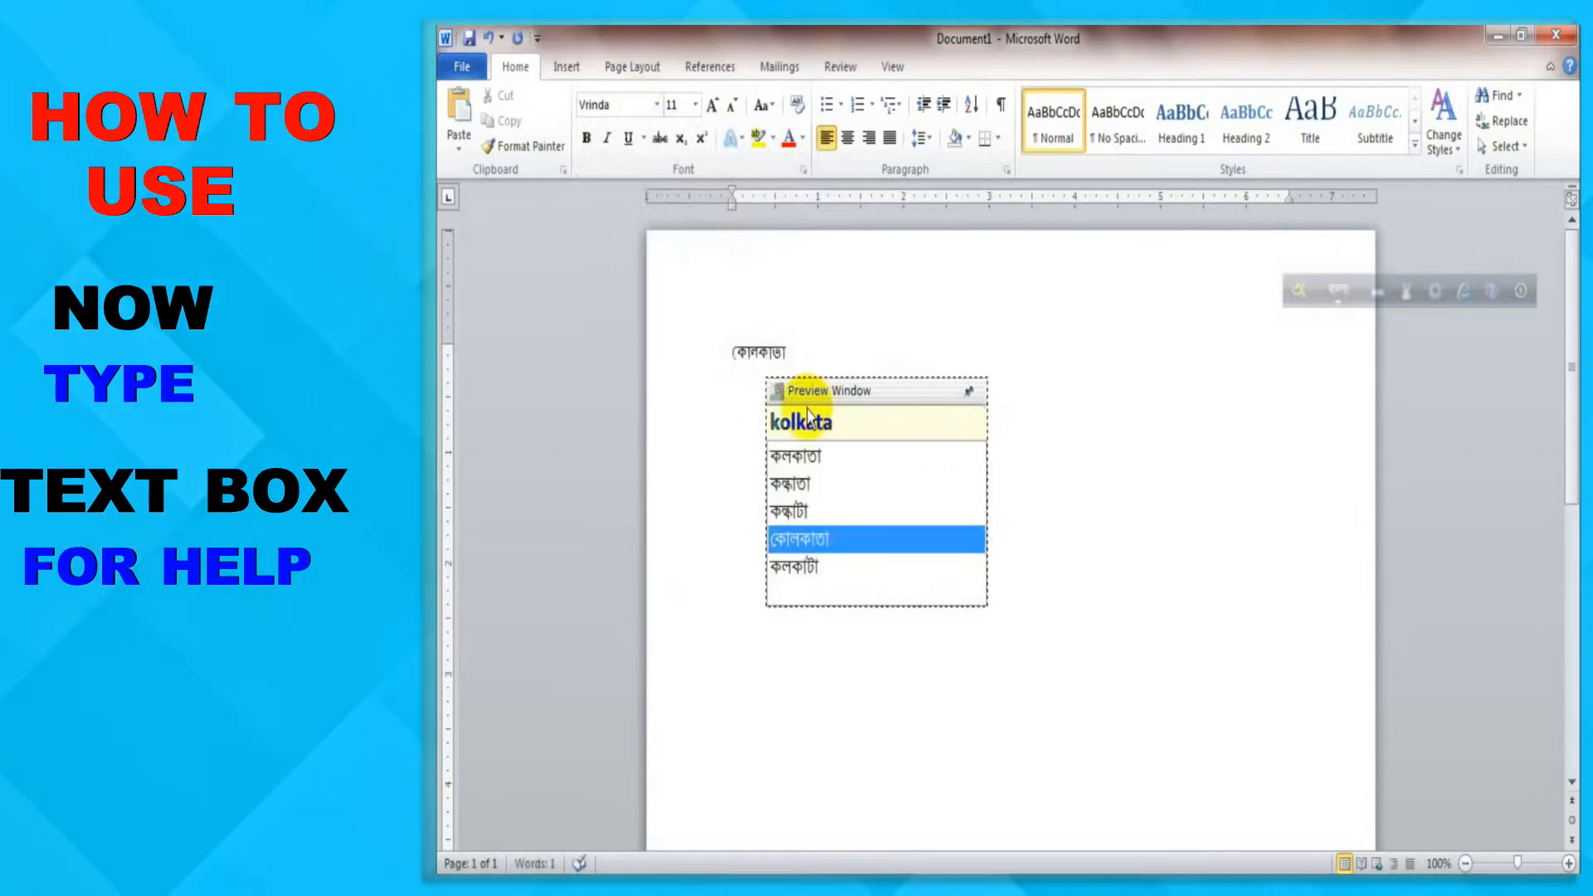
key("space")
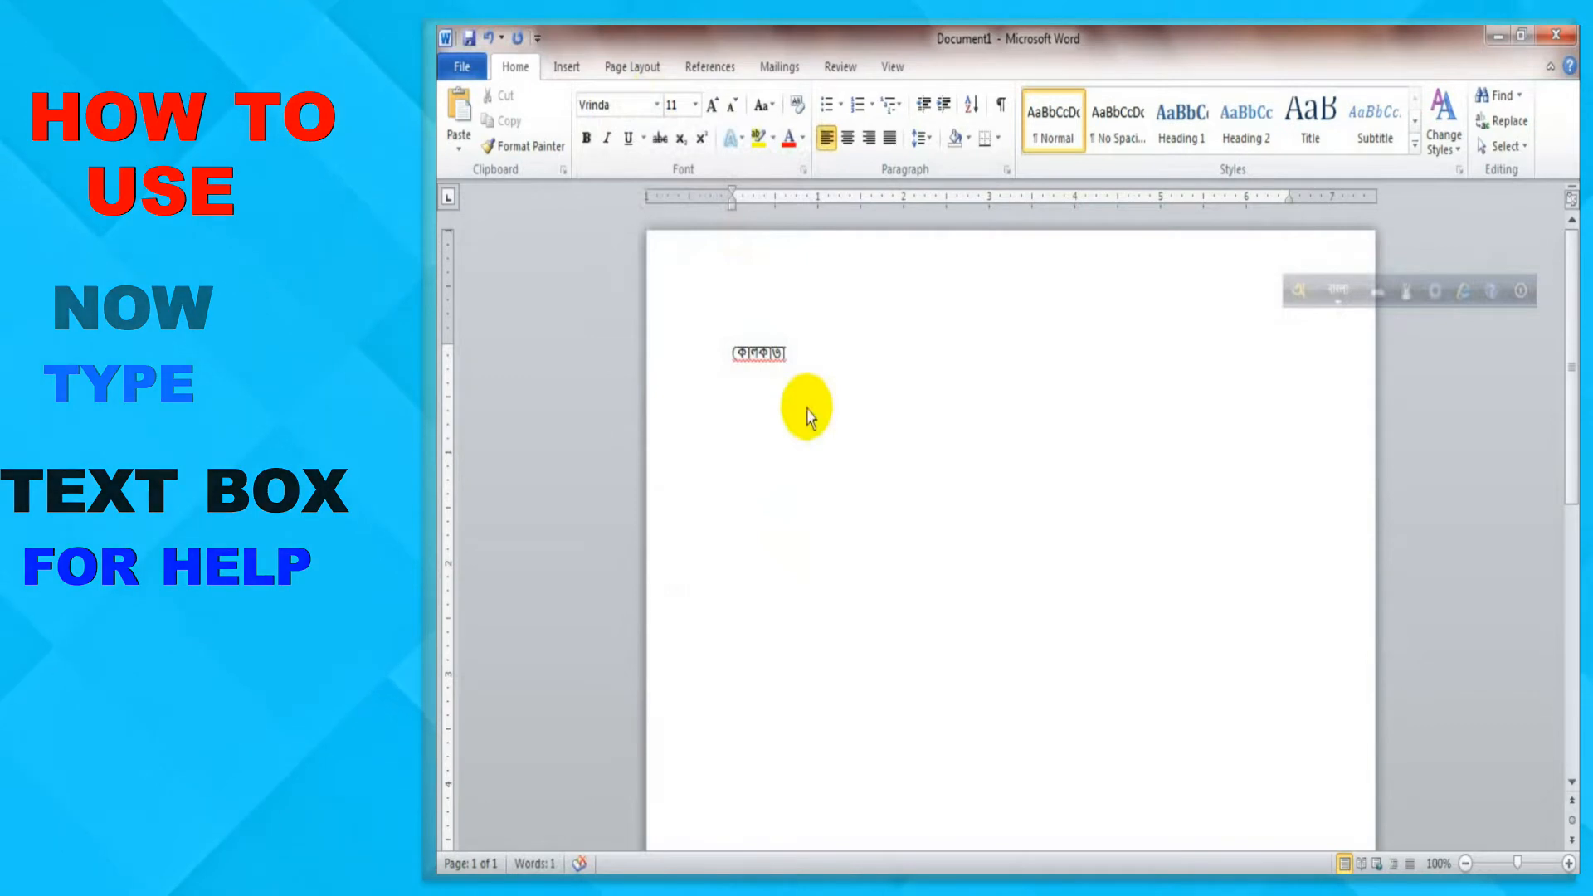
type("compute")
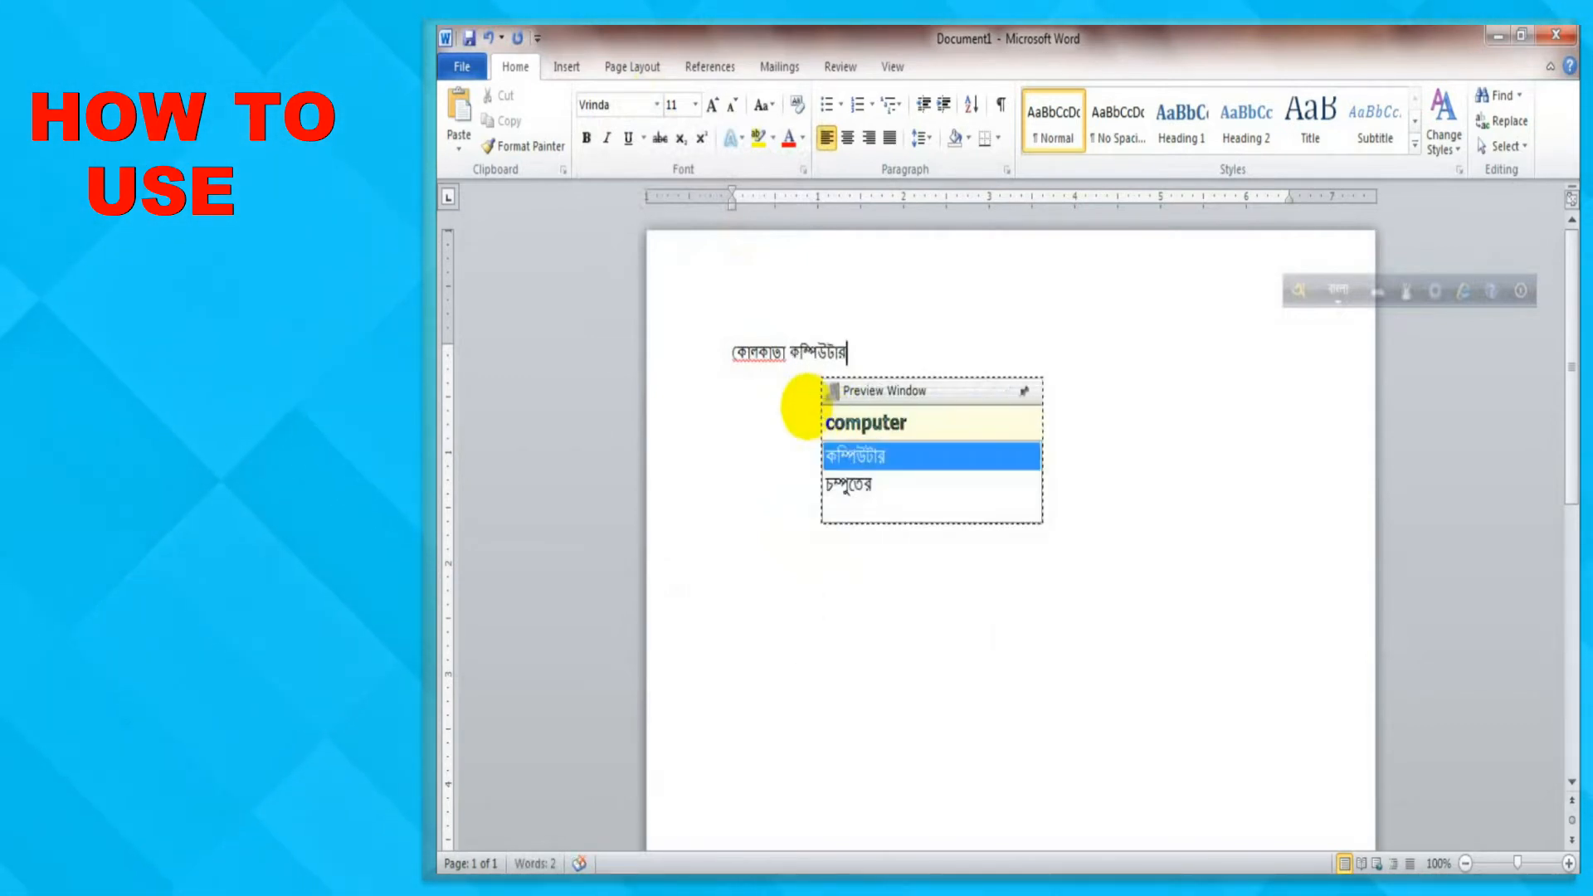
key("Return")
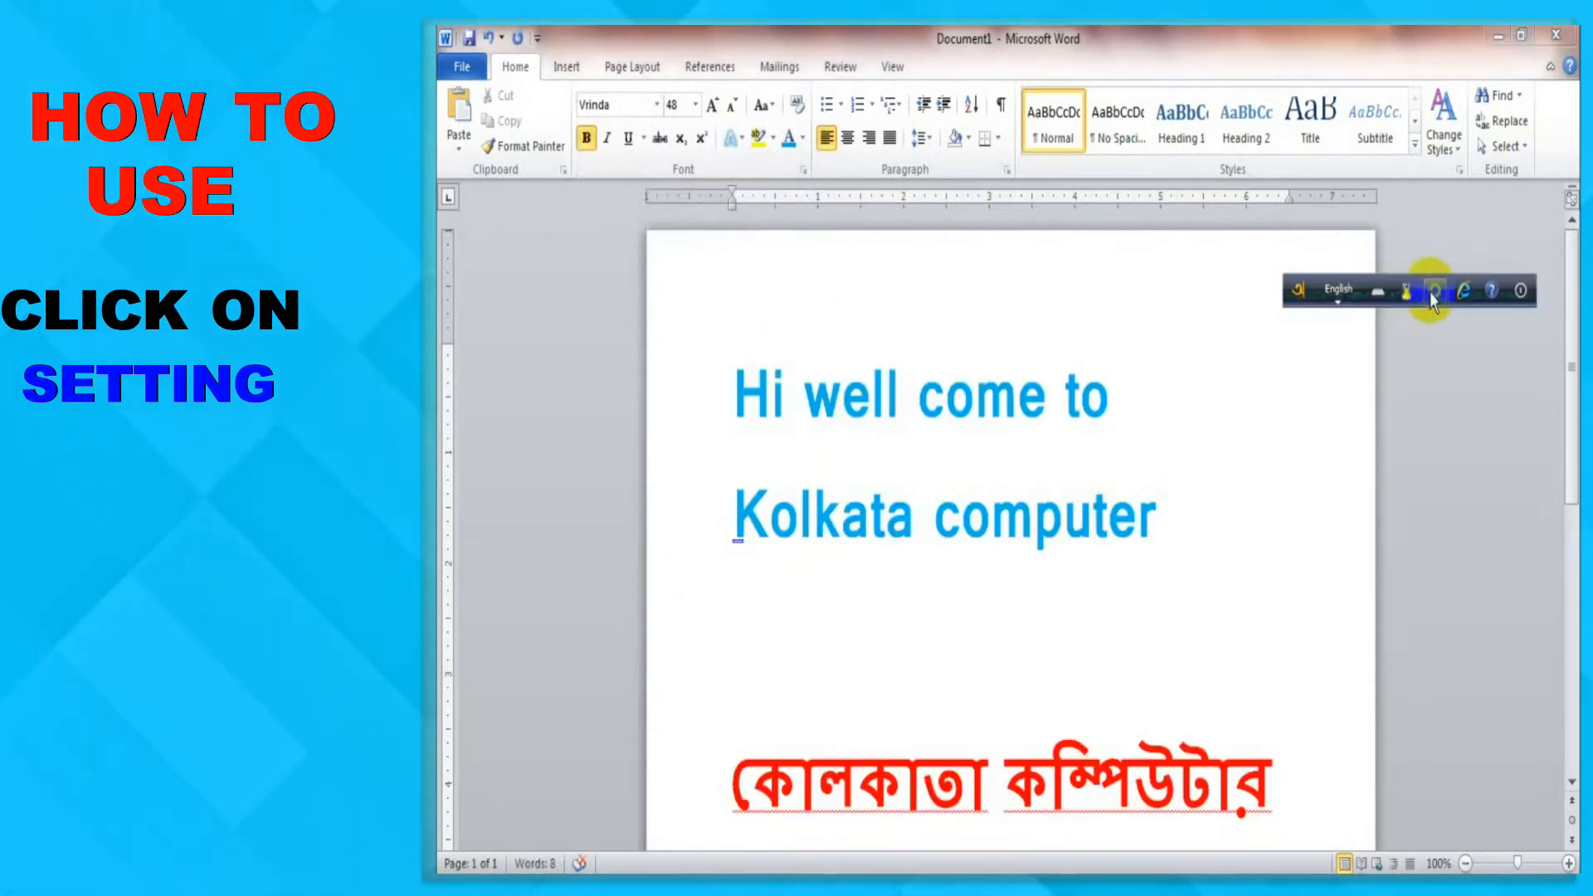
Open Avro's Layout Viewer to examine the active keyboard layout.
left_click(1414, 292)
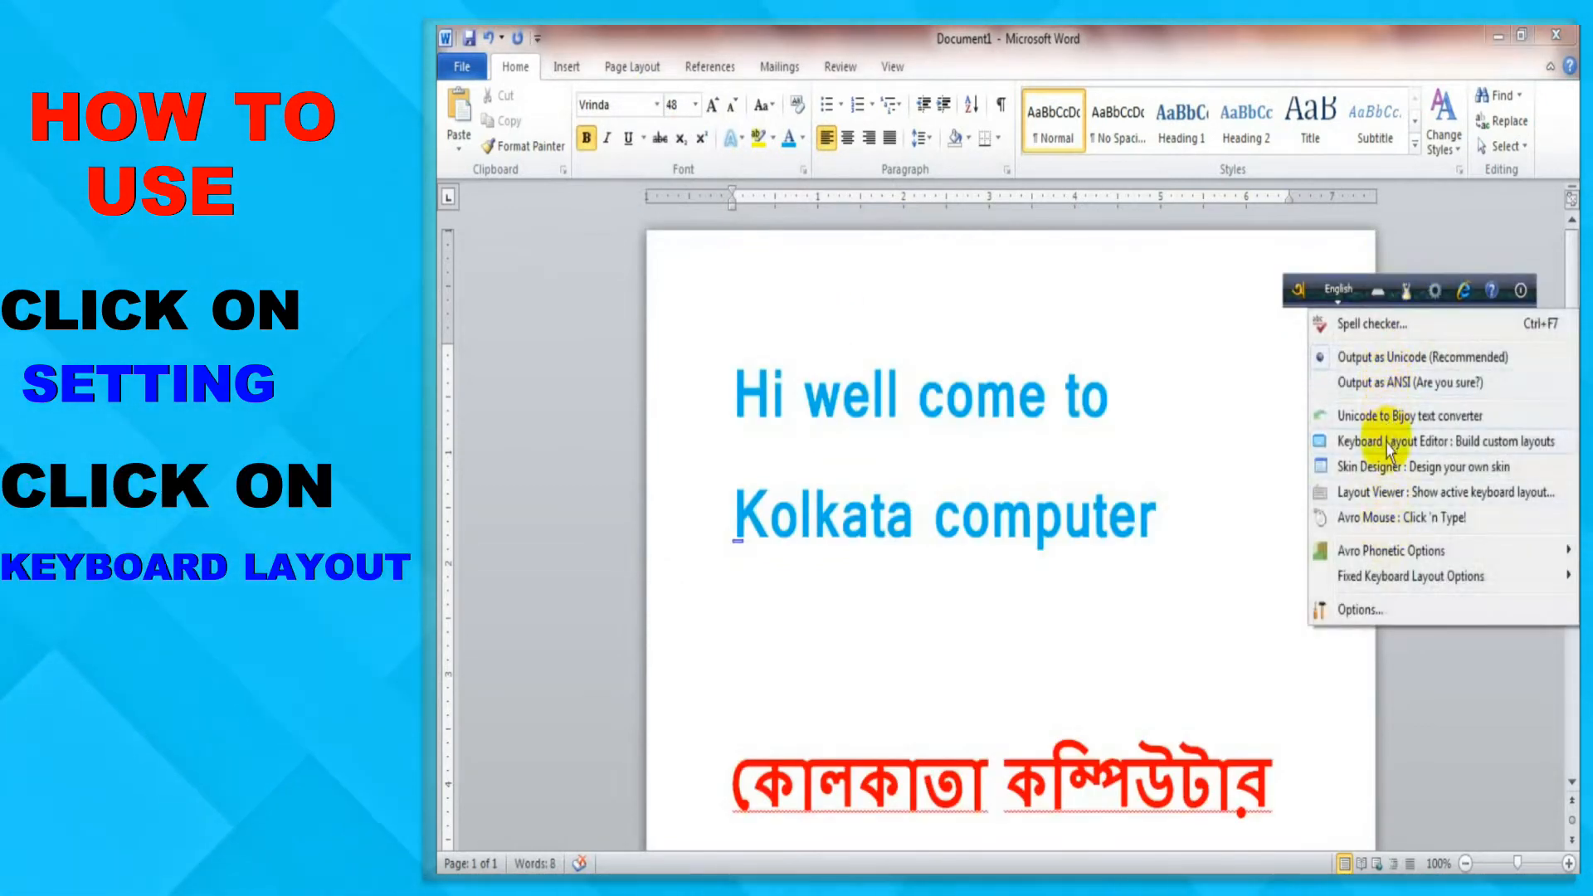
left_click(1388, 493)
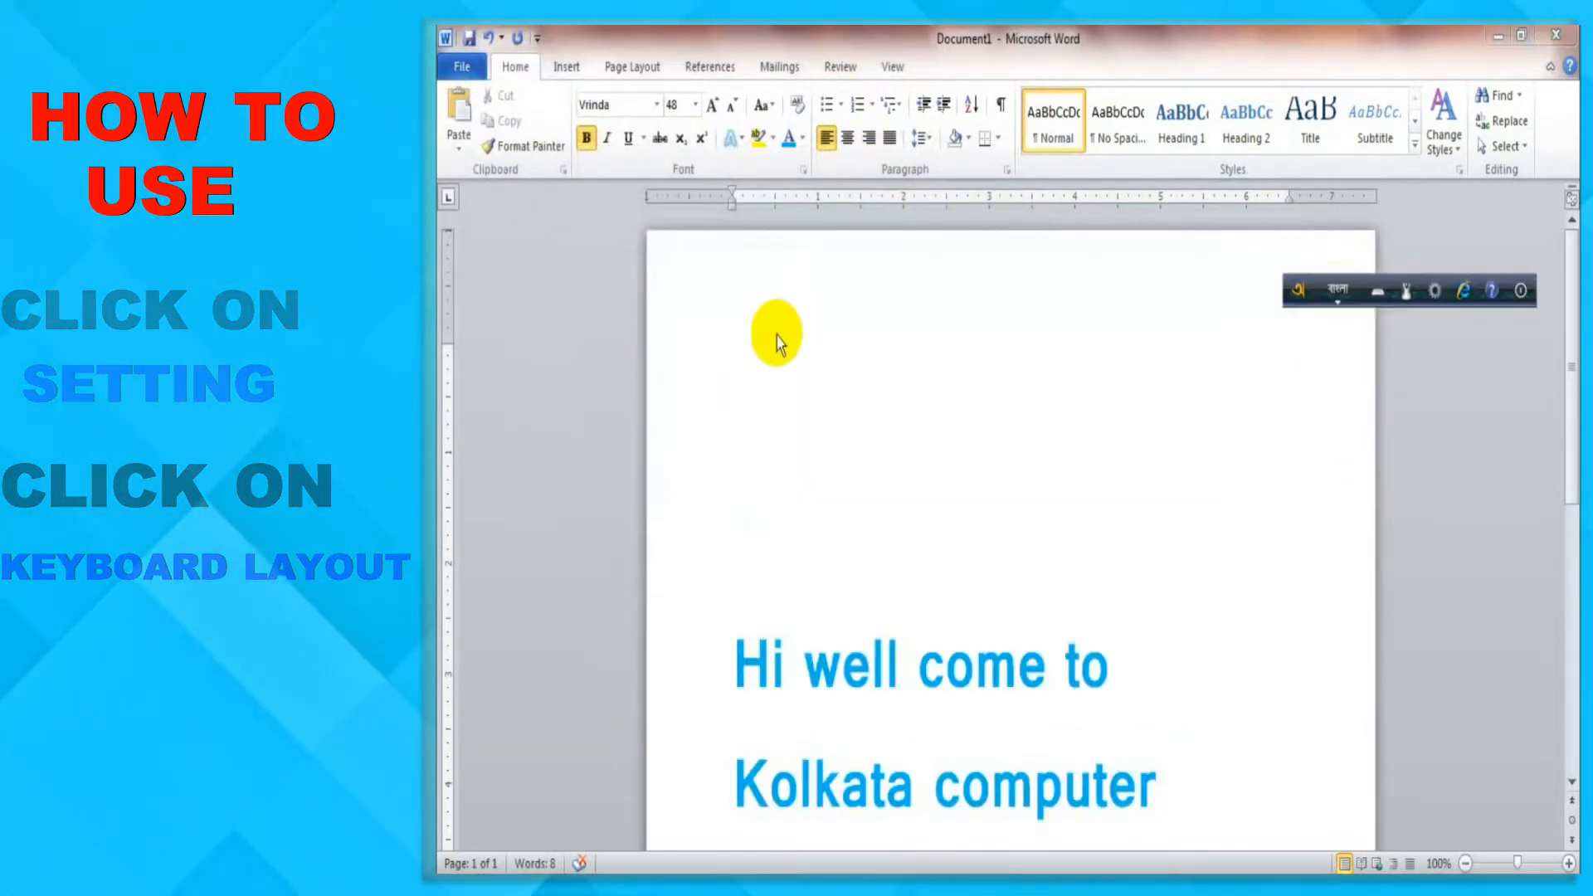
Set the font to Siyam Rupali ANSI on the empty line above "Hi well come to".
left_click(789, 370)
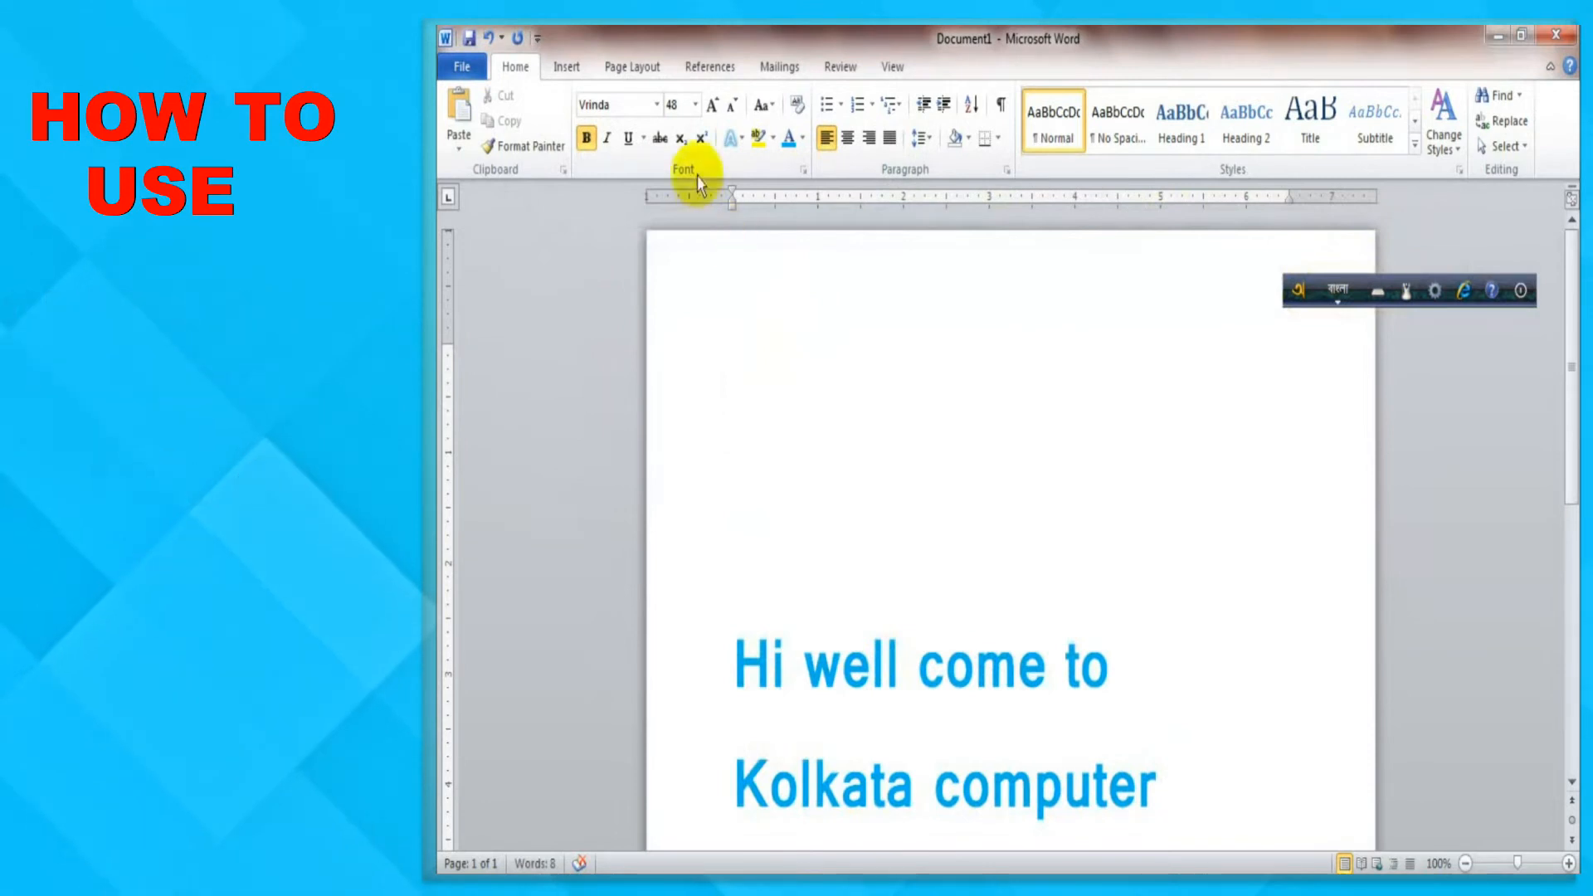
left_click(660, 110)
left_click(655, 220)
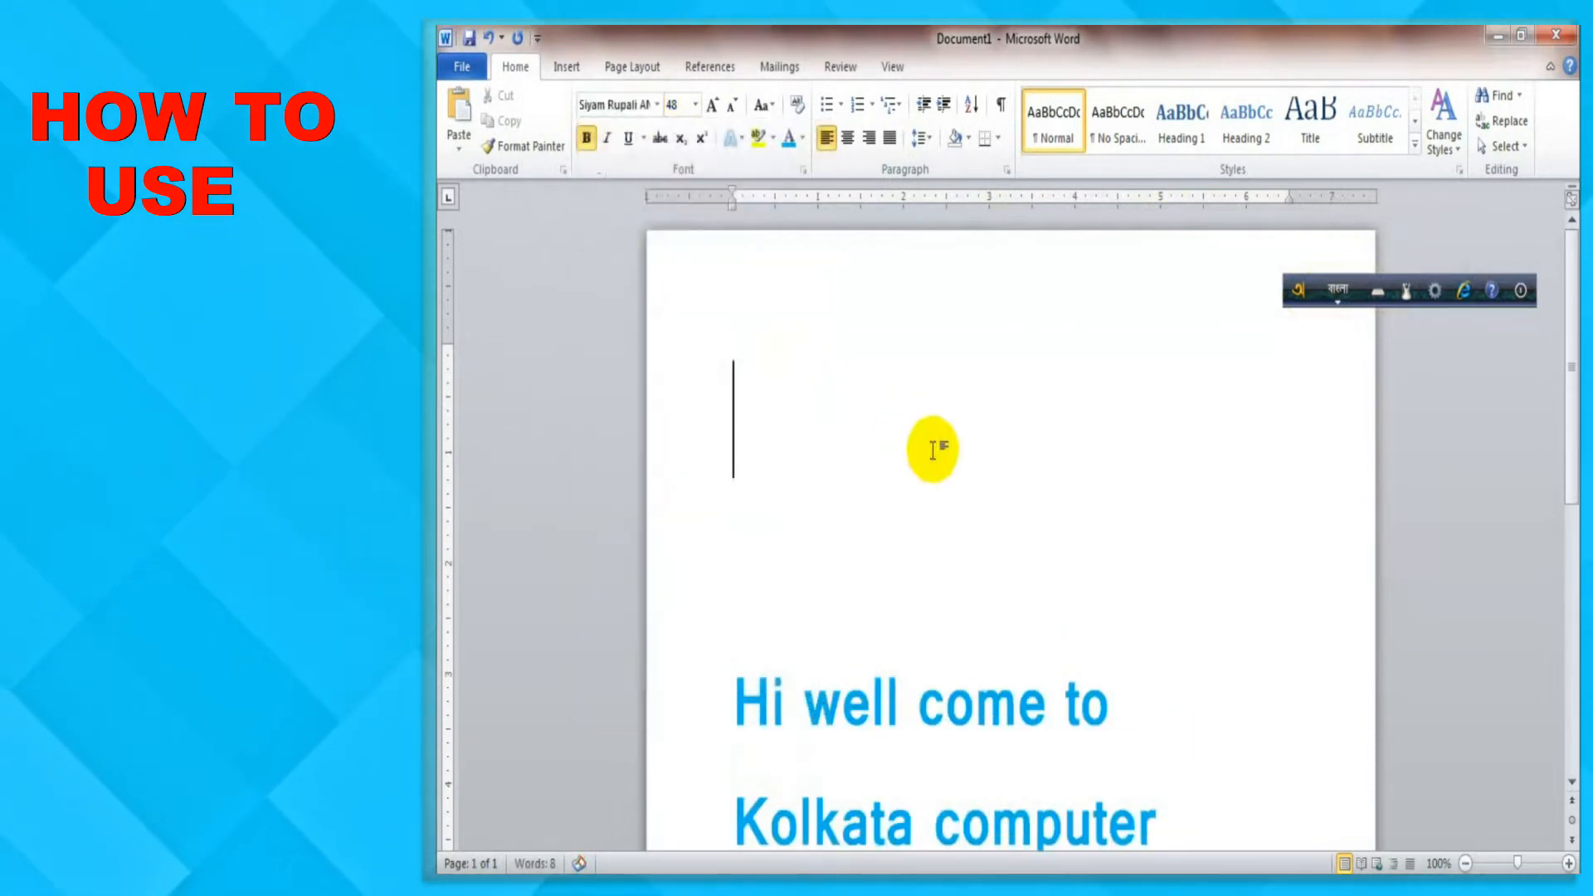
Open Avro Mouse, move it clear of the empty line, and enter কলকাতা there letter by letter.
left_click(1405, 292)
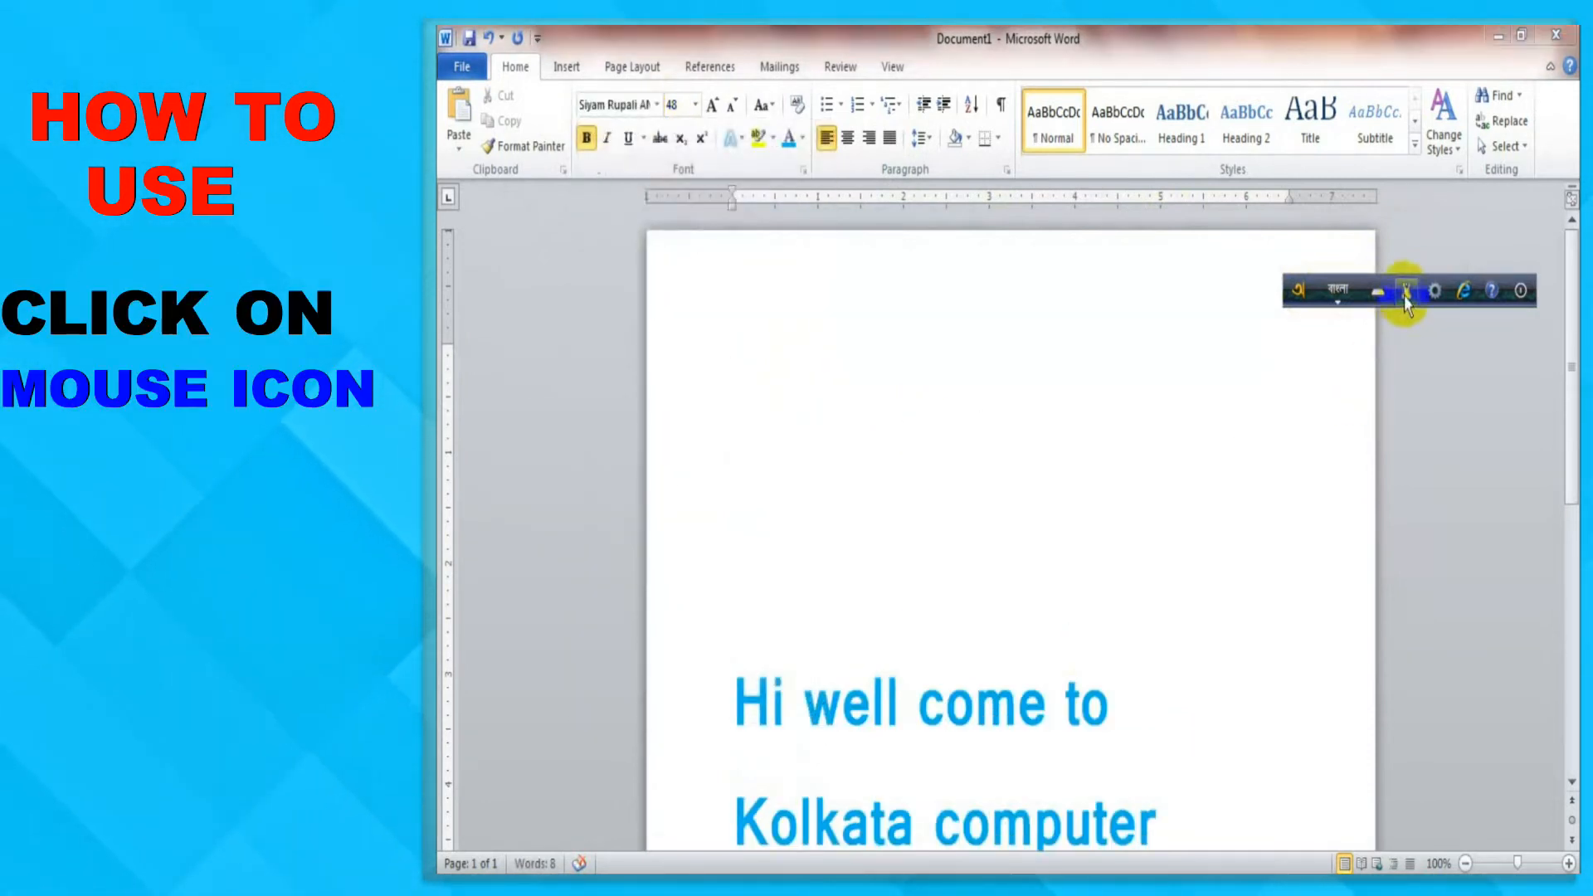
left_click_drag(1116, 236, 1220, 433)
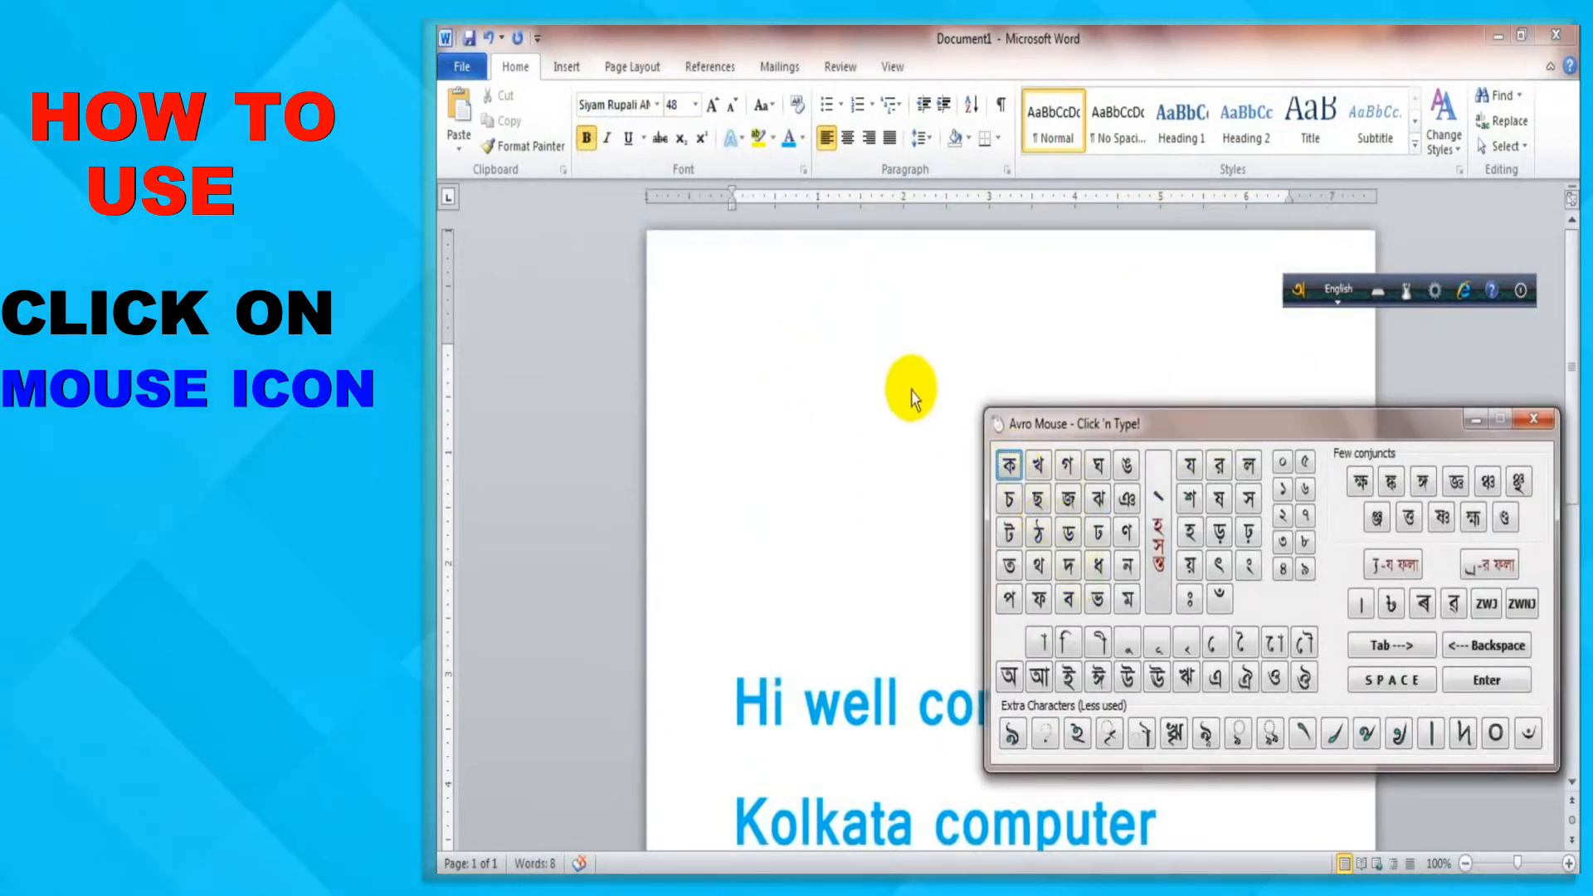
left_click(1009, 465)
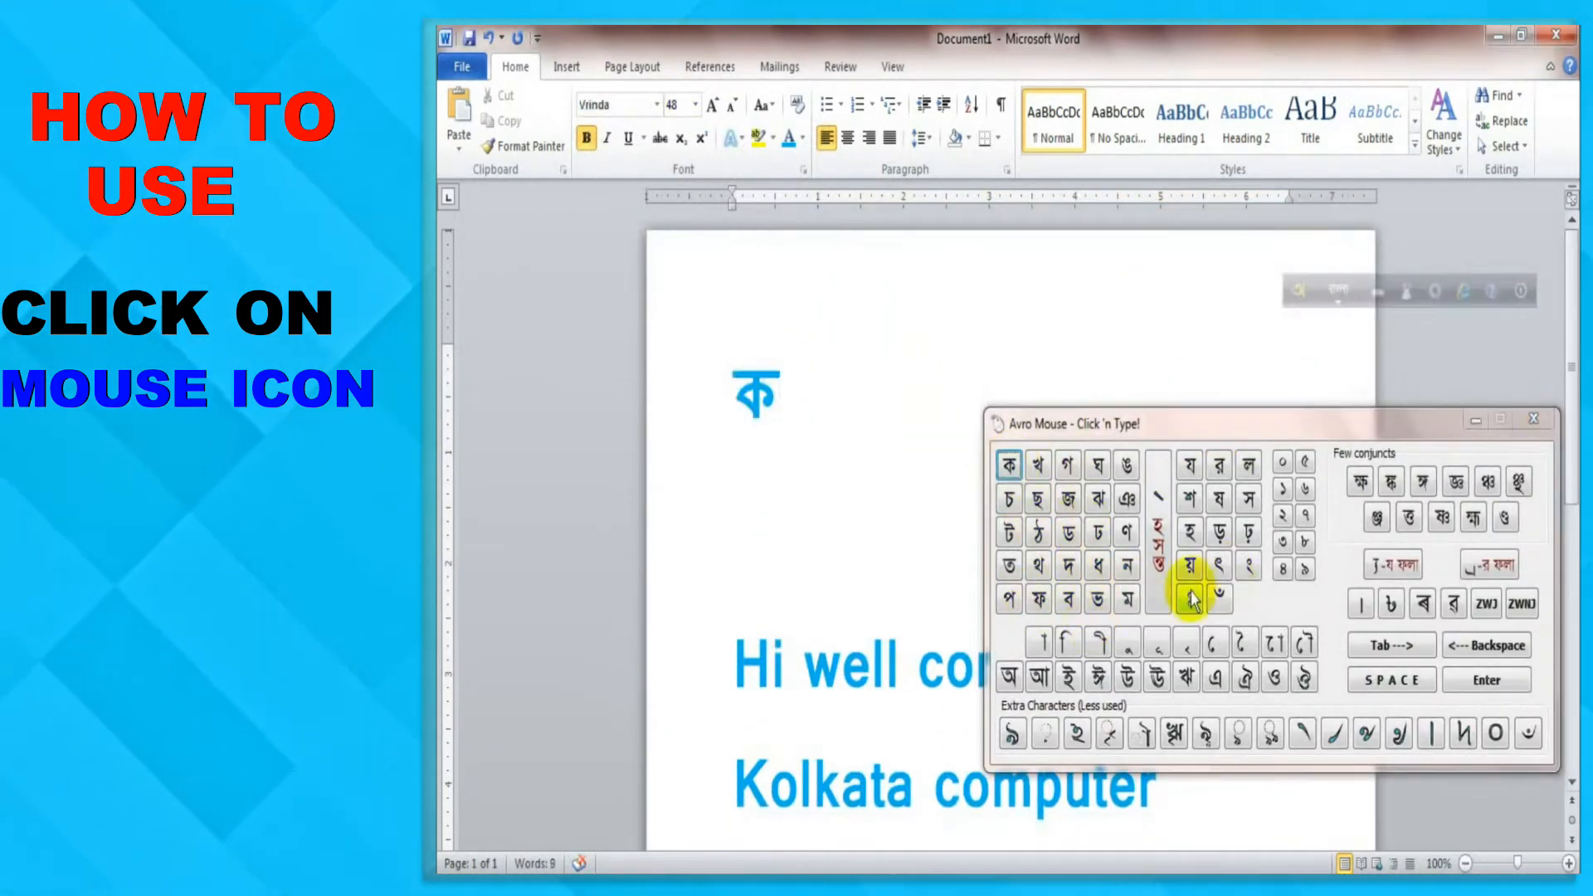
left_click(1248, 466)
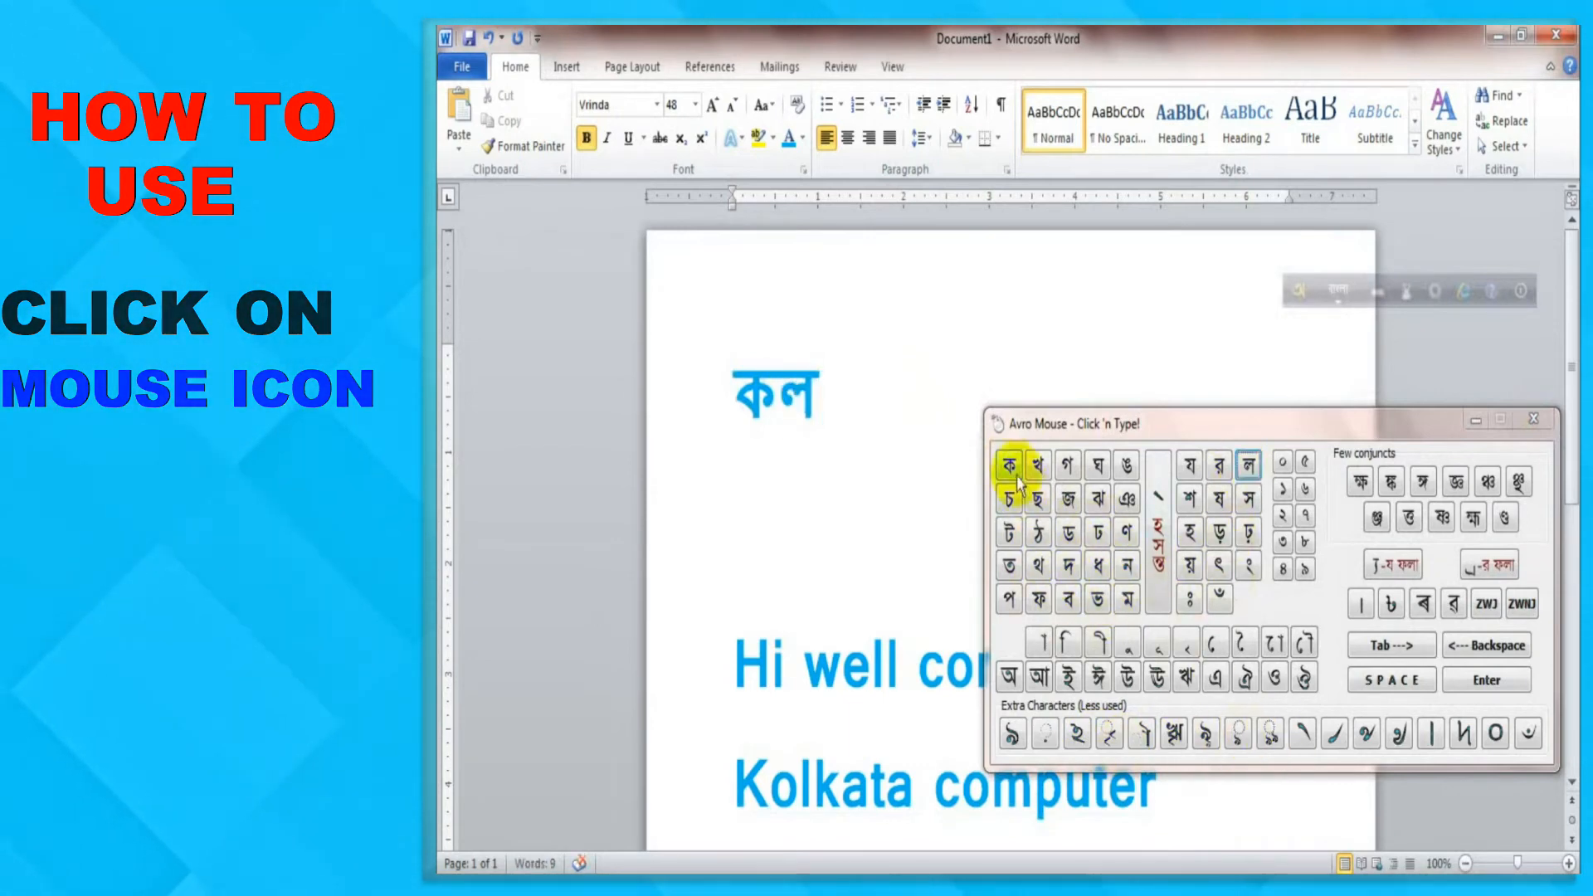
left_click(1009, 465)
left_click(1009, 565)
left_click(1038, 642)
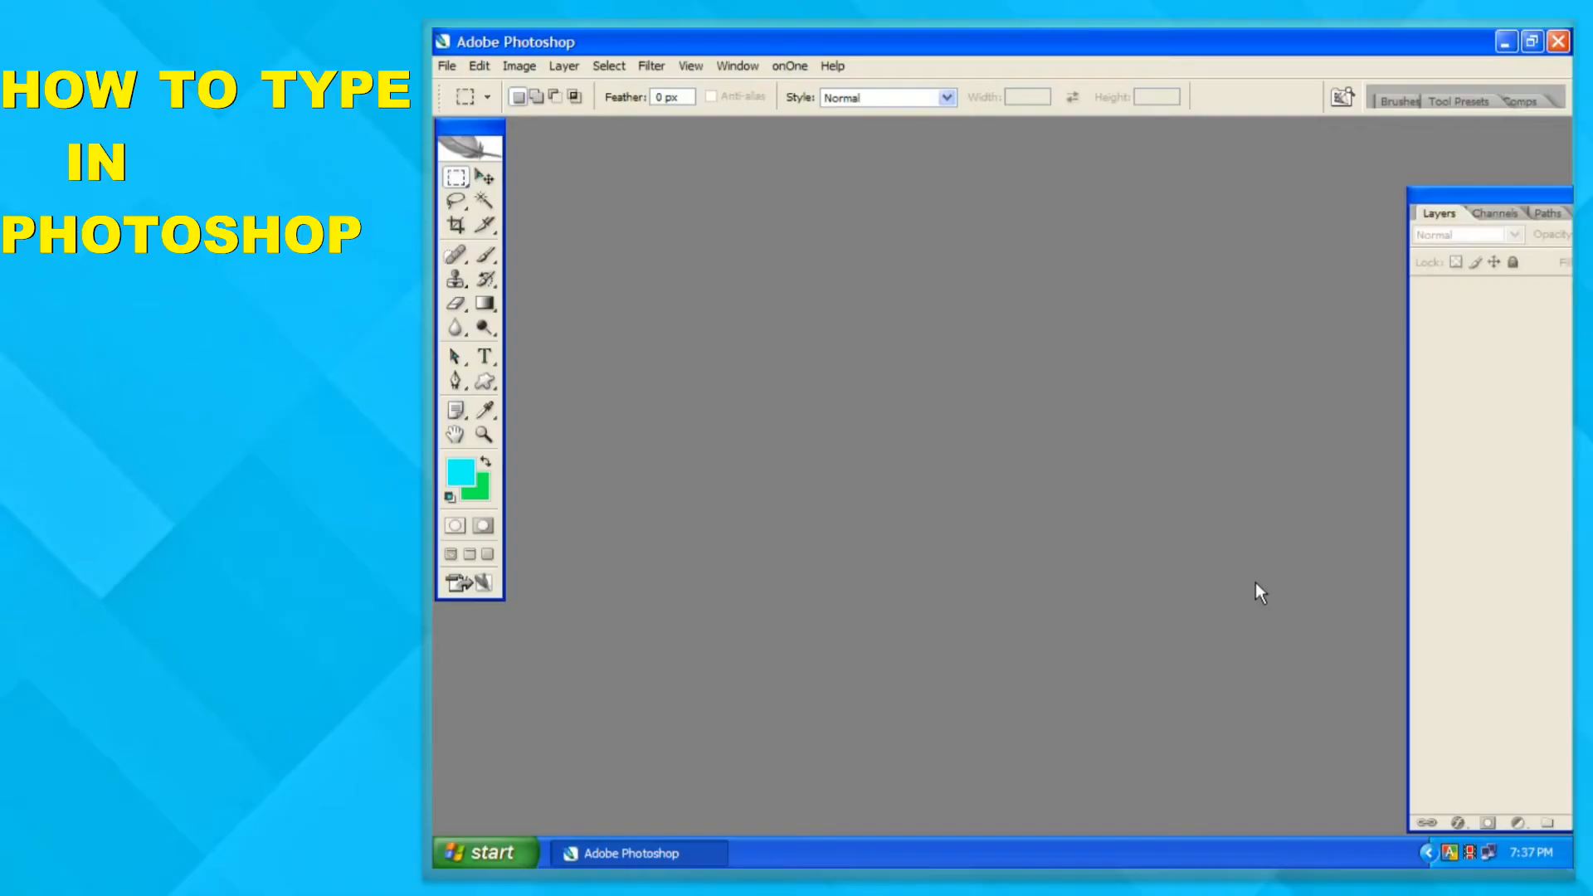
Switch to Photoshop and create a new document with the 1024 x 768 preset.
left_click(448, 68)
left_click(467, 86)
left_click(1064, 259)
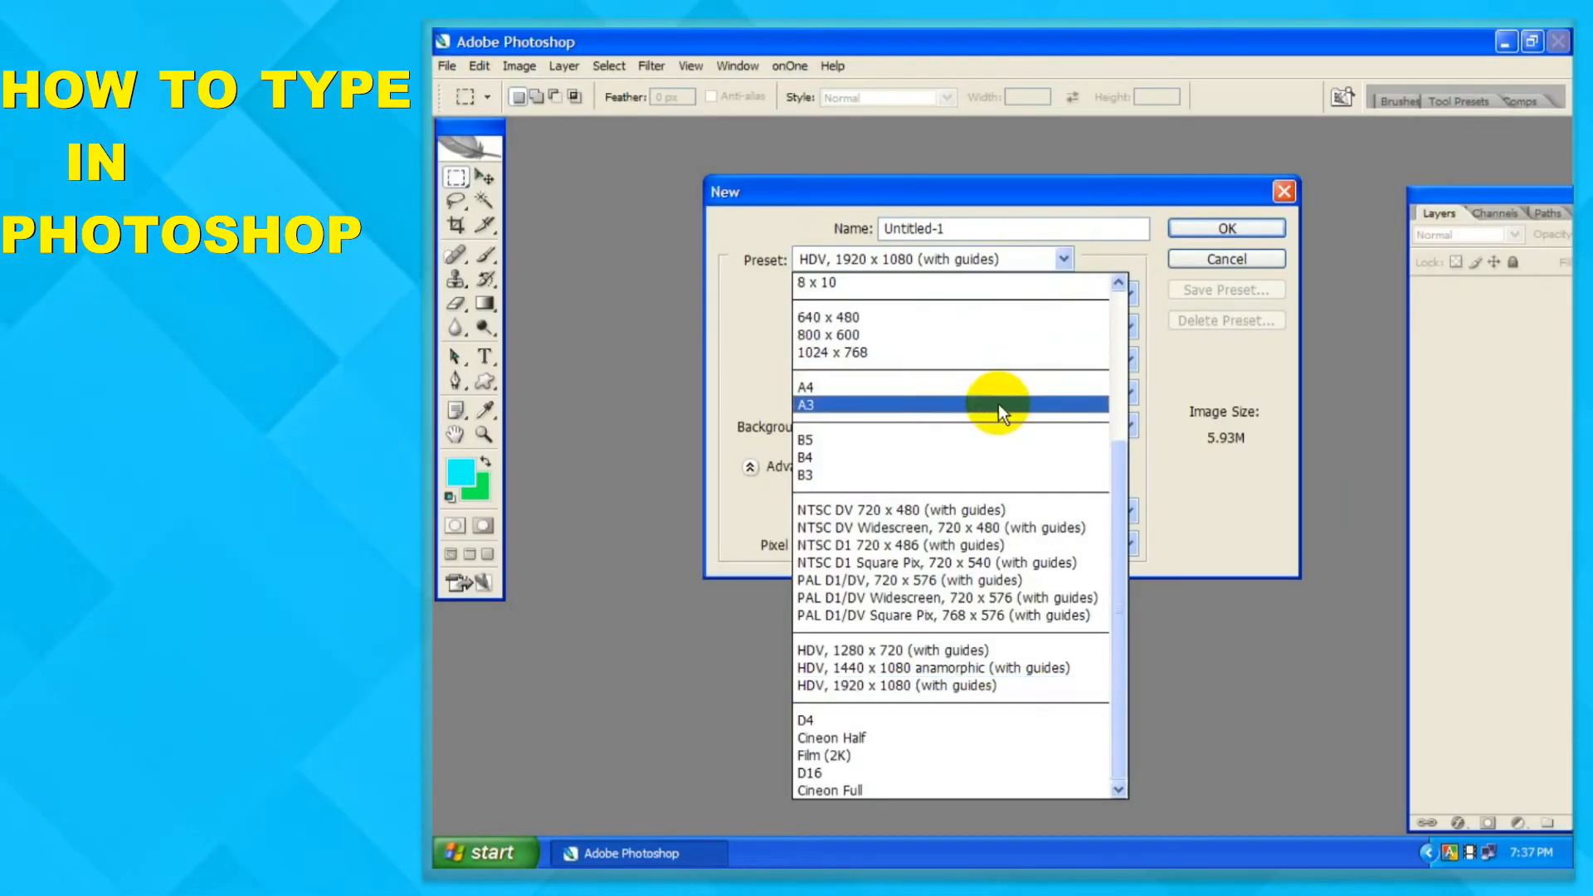
left_click(1008, 353)
left_click(1207, 225)
left_click(1274, 140)
Start a text layer near the canvas's upper left, switch Avro to Bangla, choose the Kalpurush ANSI font, and type কোলকাতা.
left_click(485, 357)
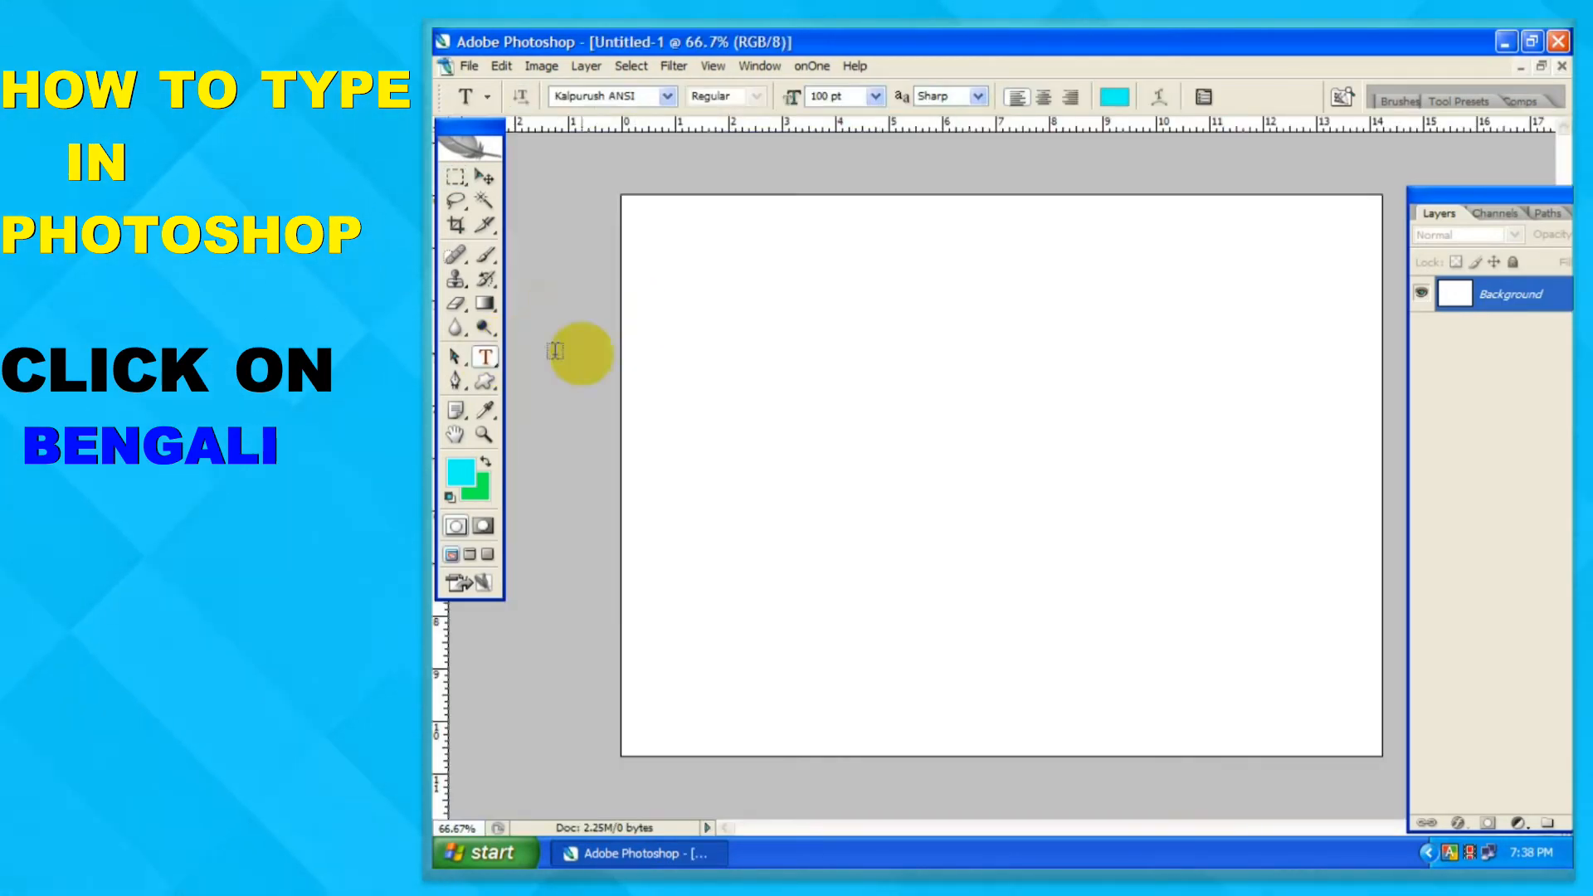
left_click(747, 324)
left_click(1450, 855)
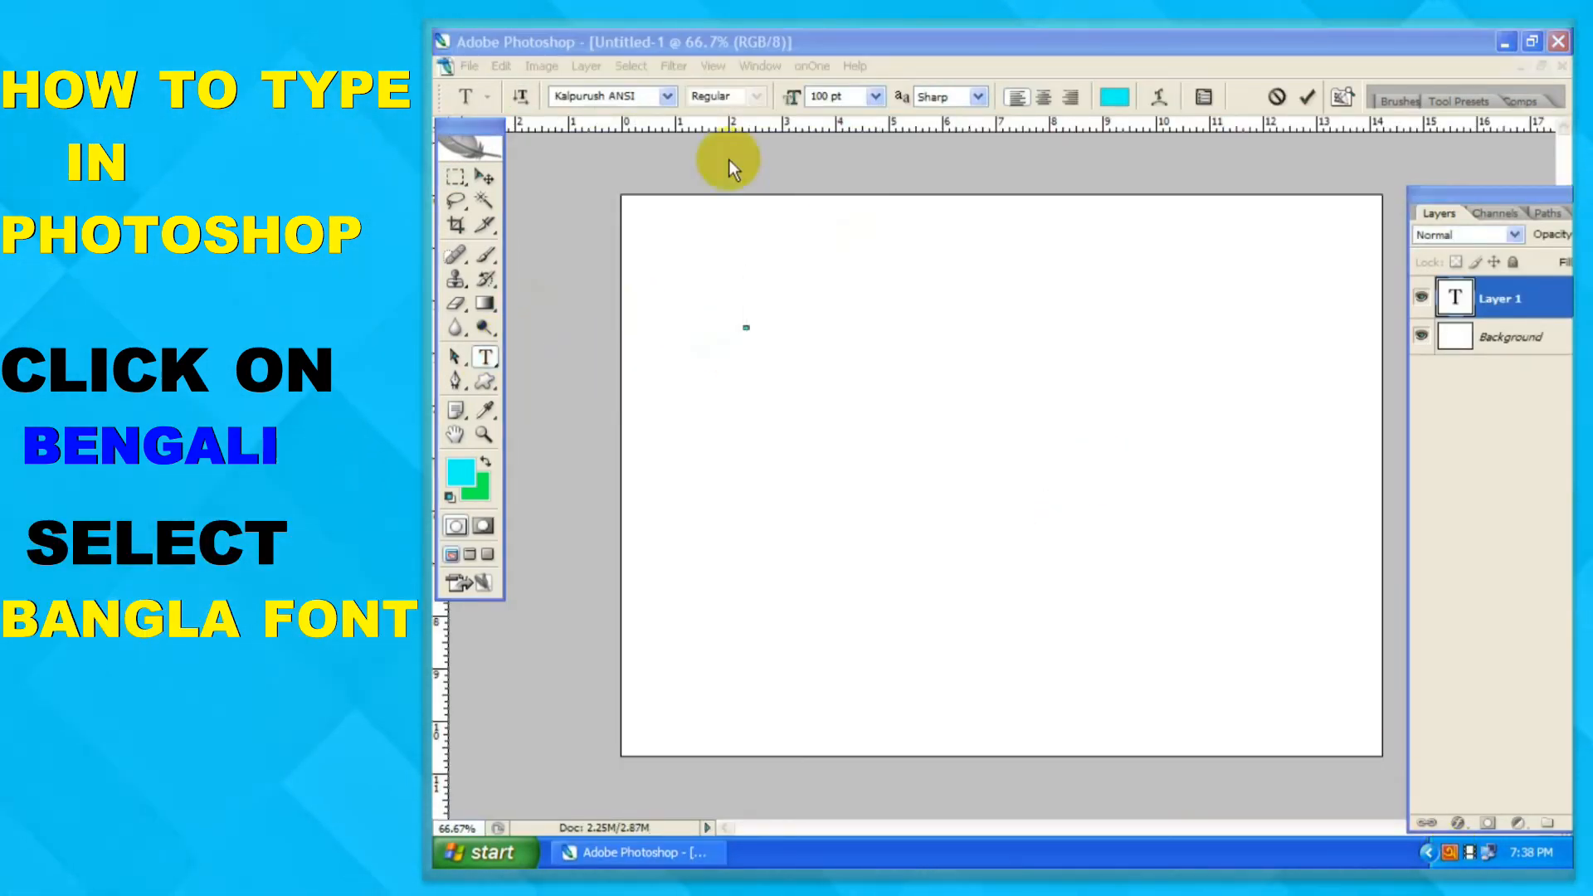
left_click(668, 97)
left_click(694, 113)
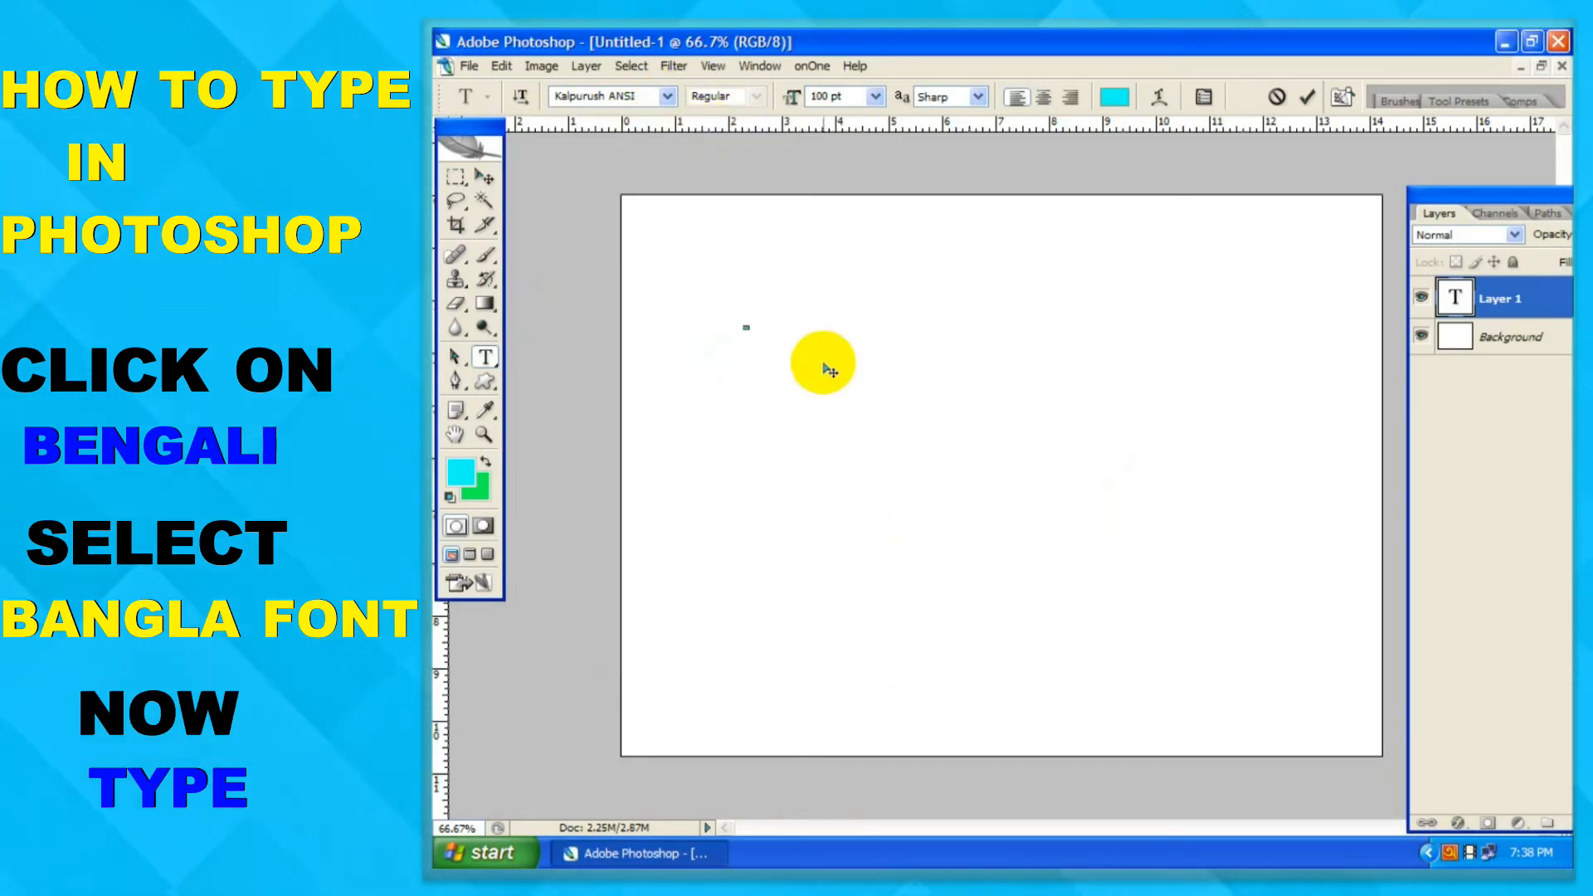
type("কলকাতাো")
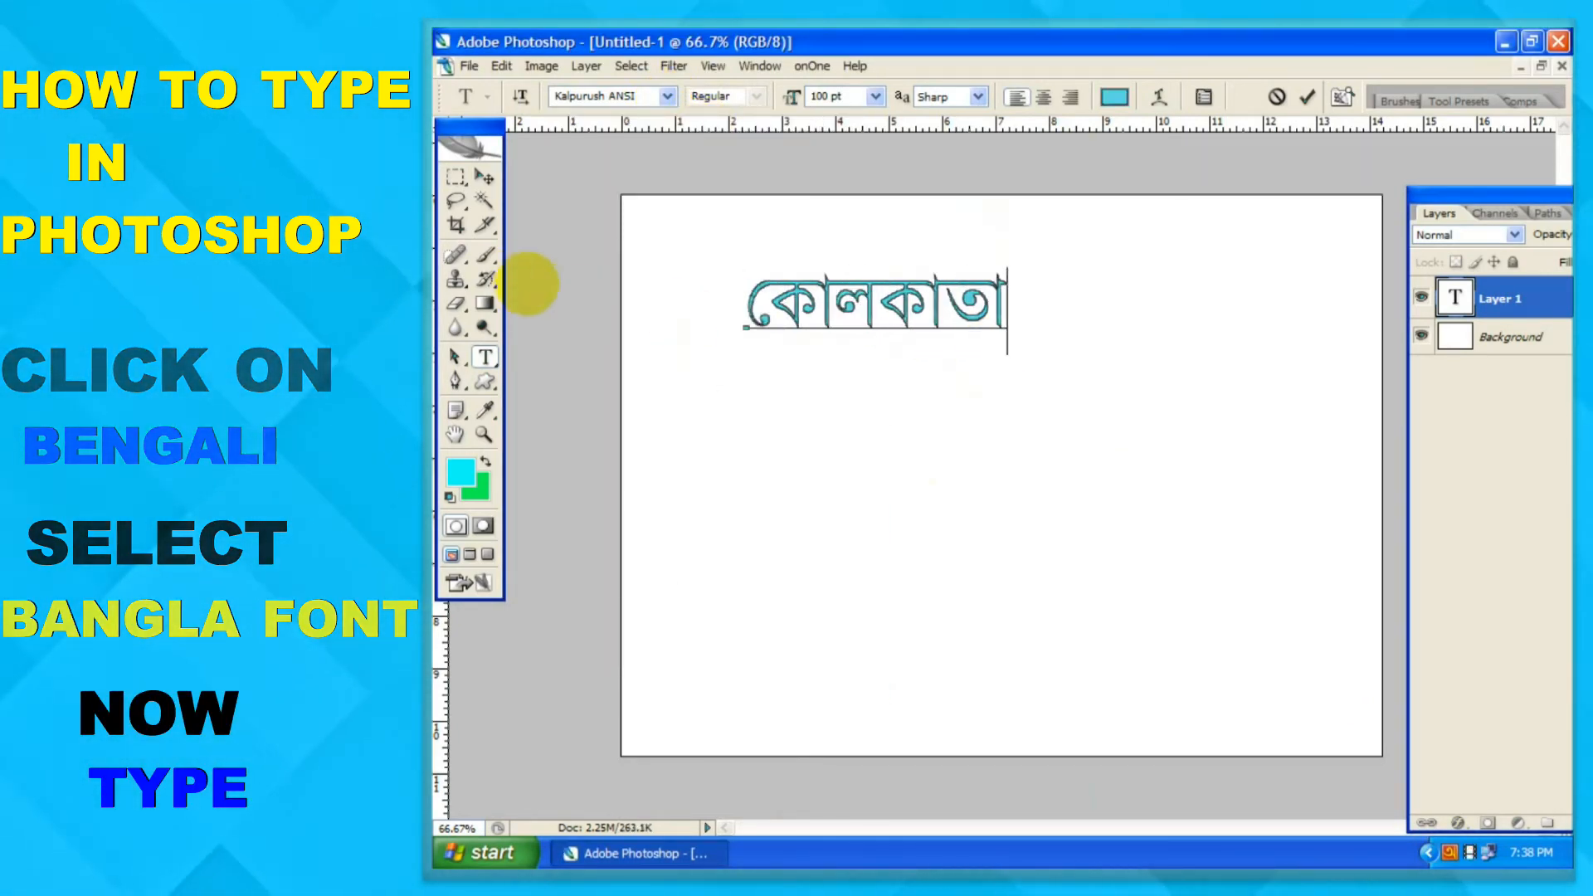
type(" কম্পু")
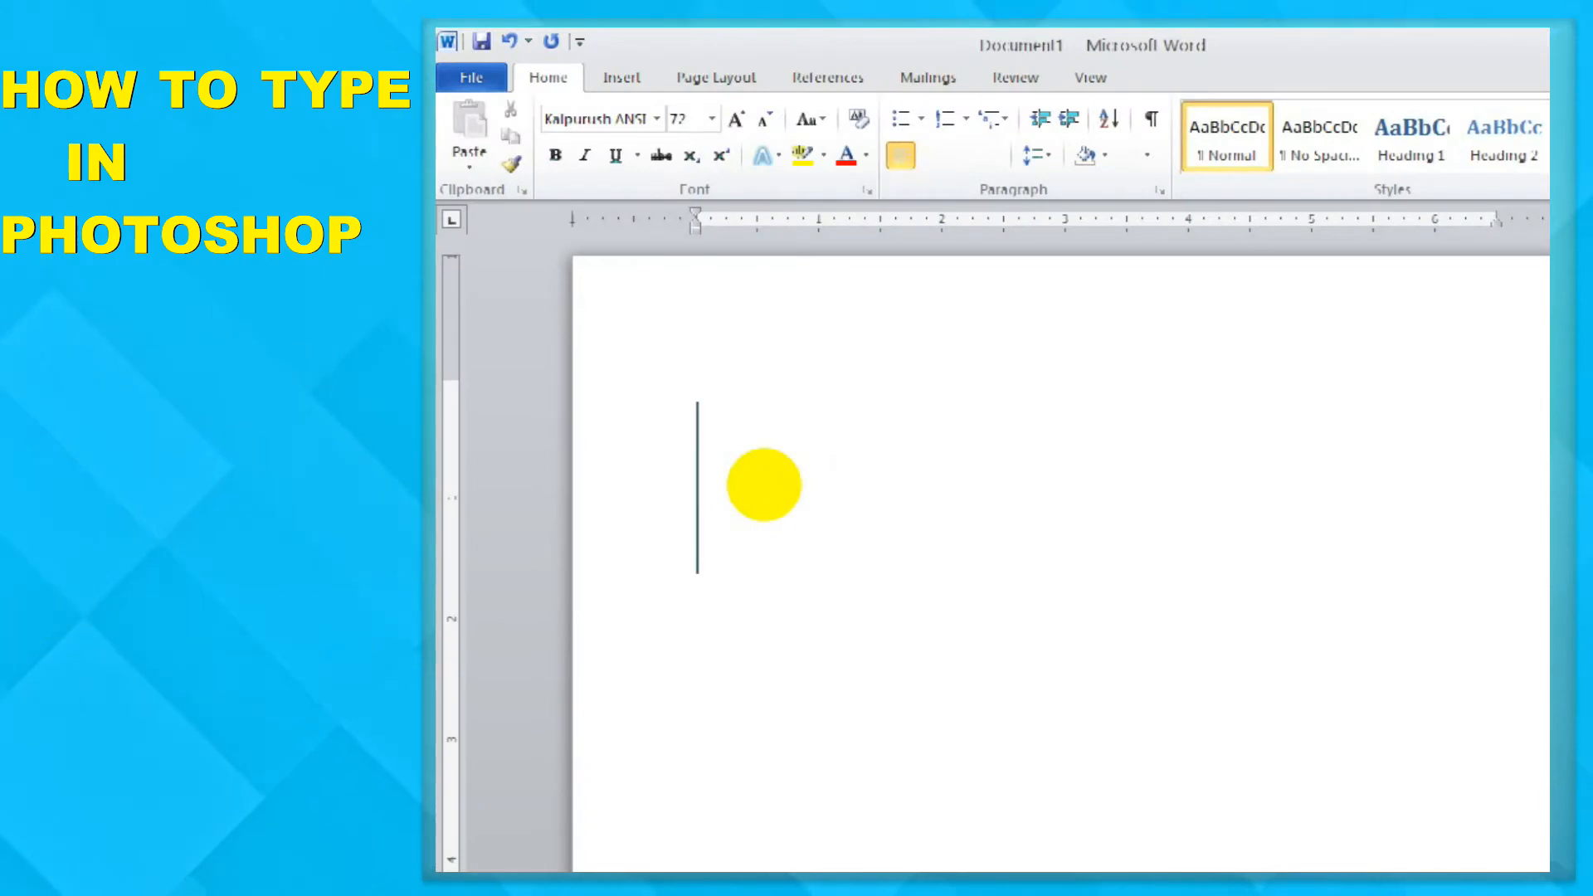
Type কম্পিউটার in the Word document and copy it into the active text layer in Photoshop.
type("কম্পিউটার")
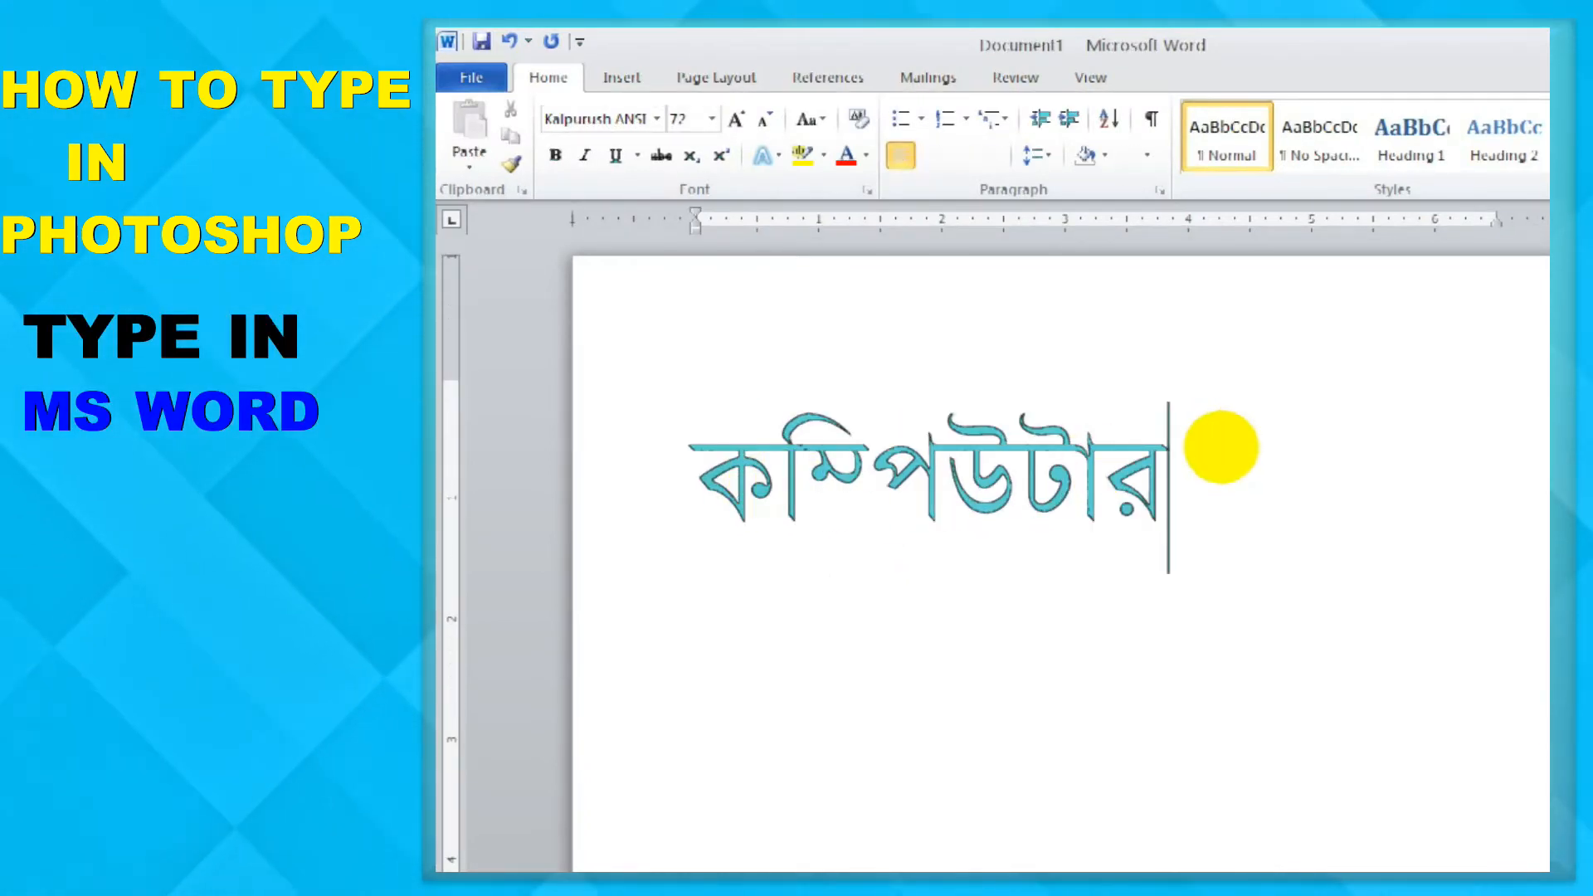
key("ctrl+a")
key("ctrl+c")
right_click(863, 531)
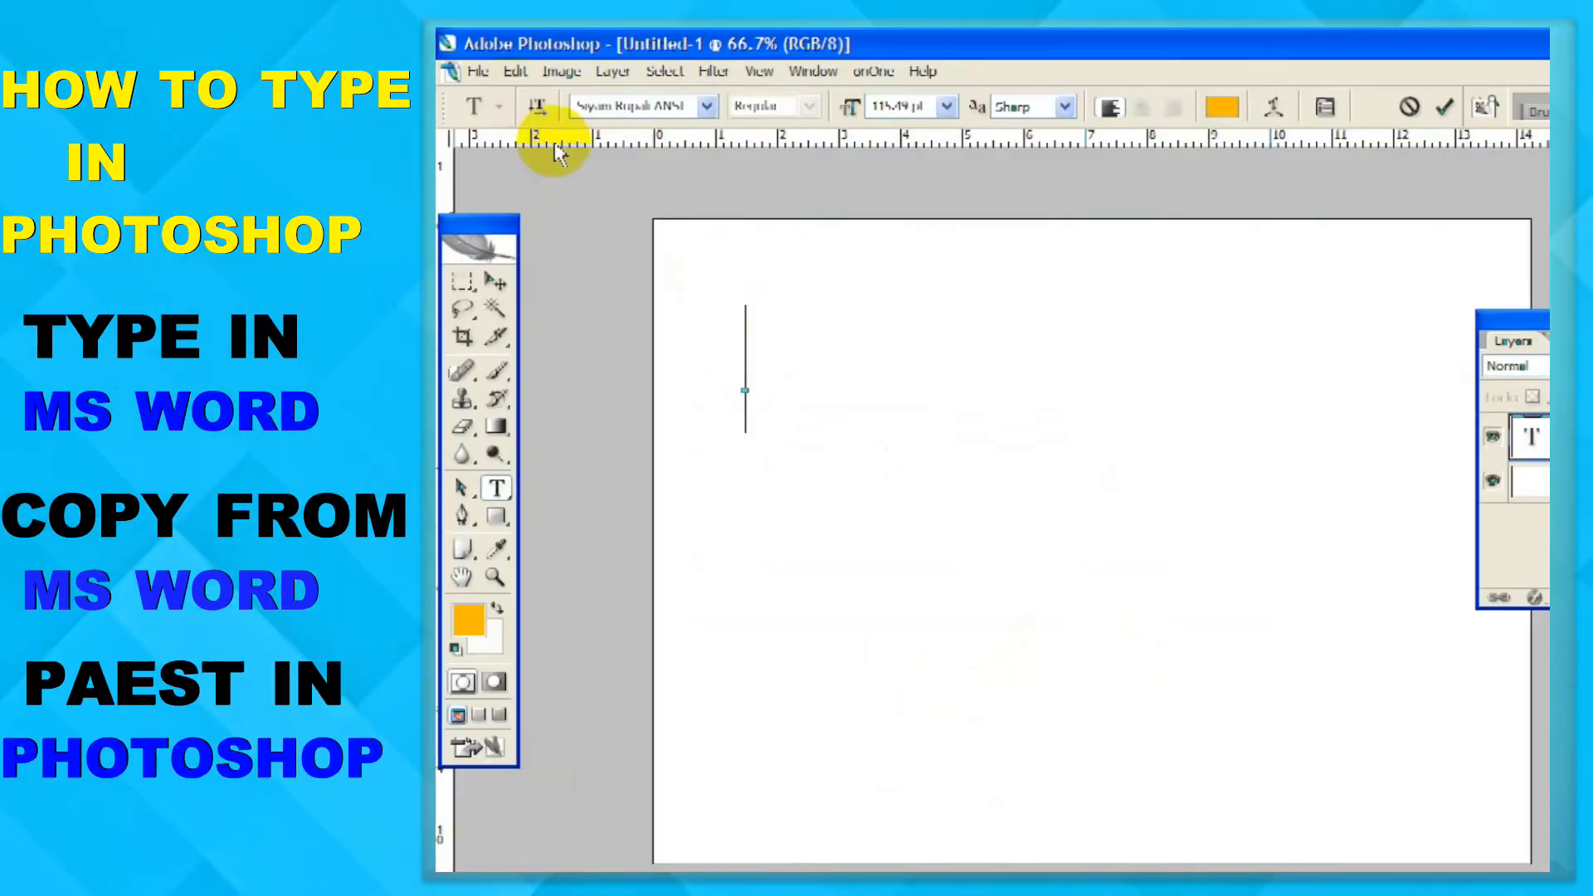
left_click(516, 72)
left_click(536, 271)
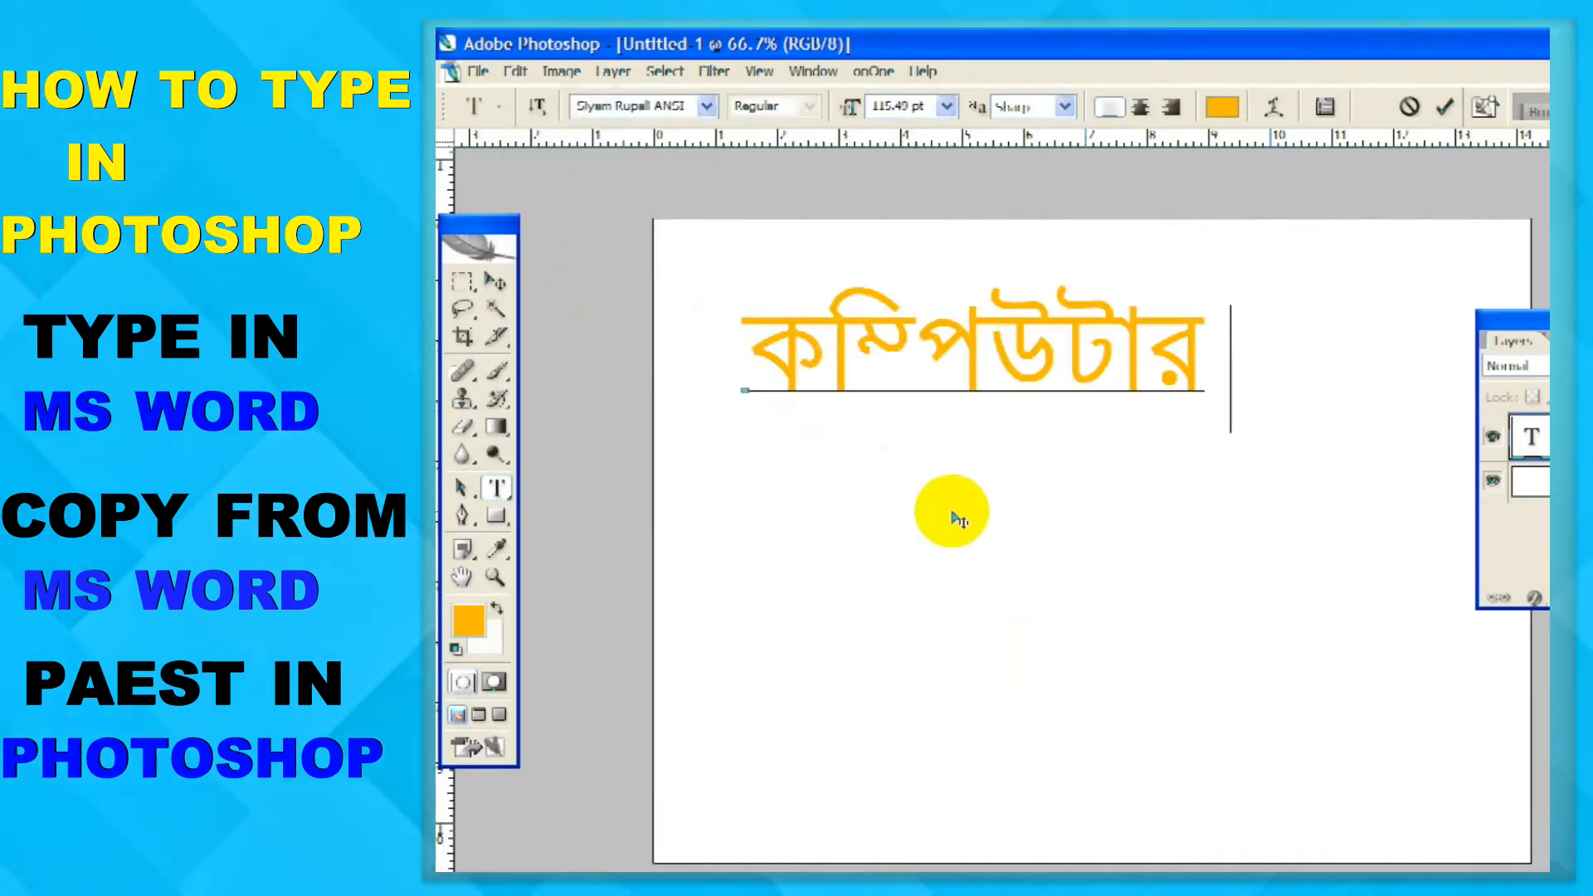
Copy কম্পিউটার, clear it from its text layer, and paste it into a new text layer near the canvas's upper left.
key("ctrl+a")
left_click(1112, 373)
left_click_drag(1280, 348, 763, 339)
key("ctrl+c")
key("Delete")
left_click(461, 487)
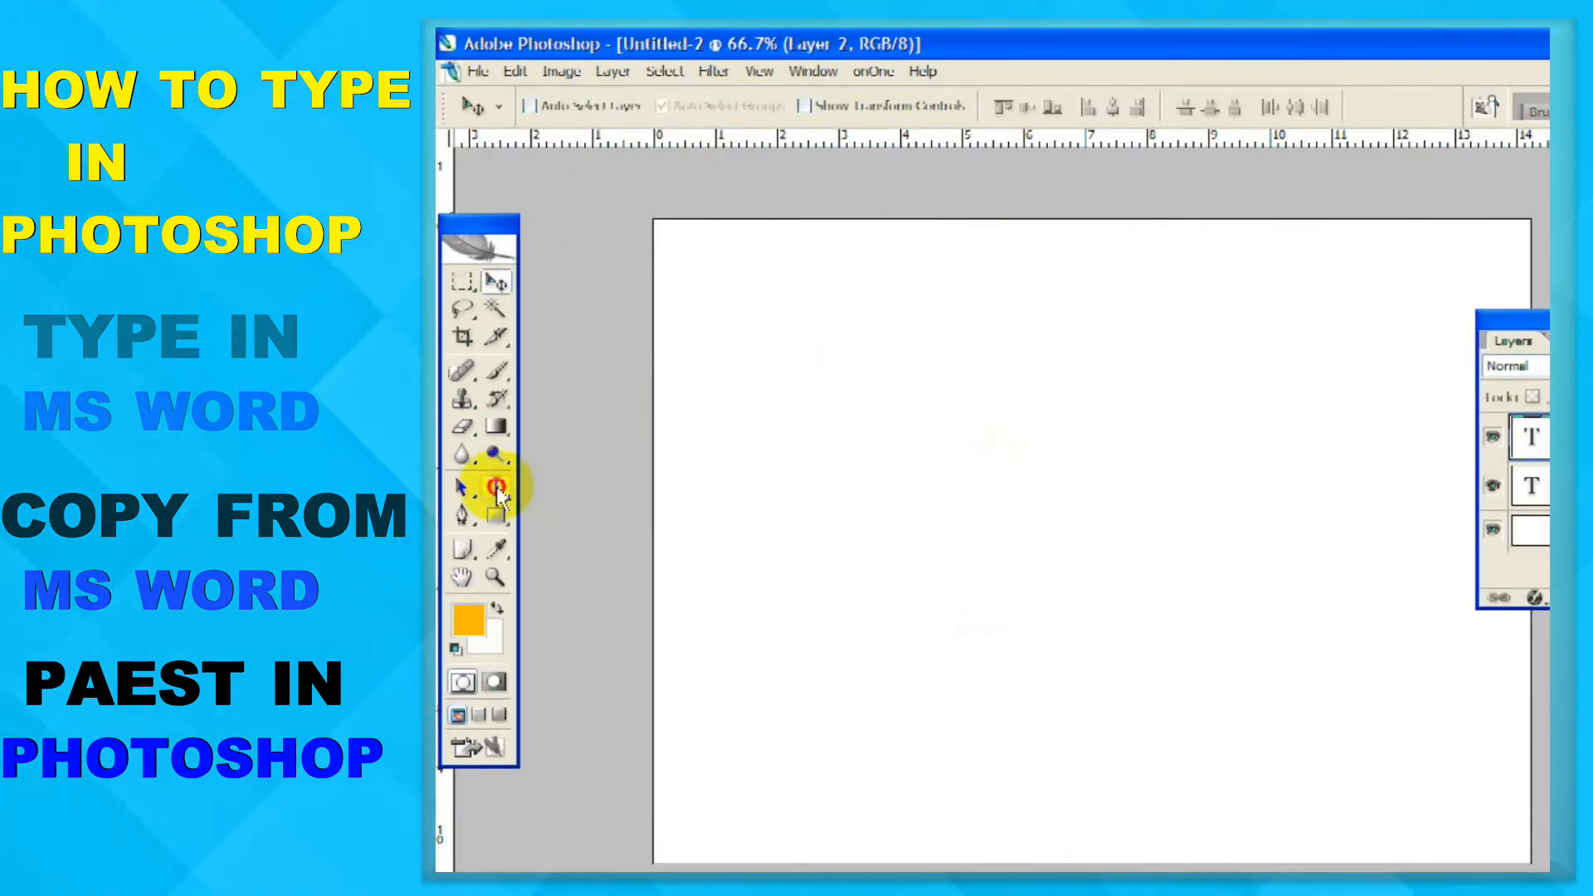
left_click(496, 487)
left_click(791, 390)
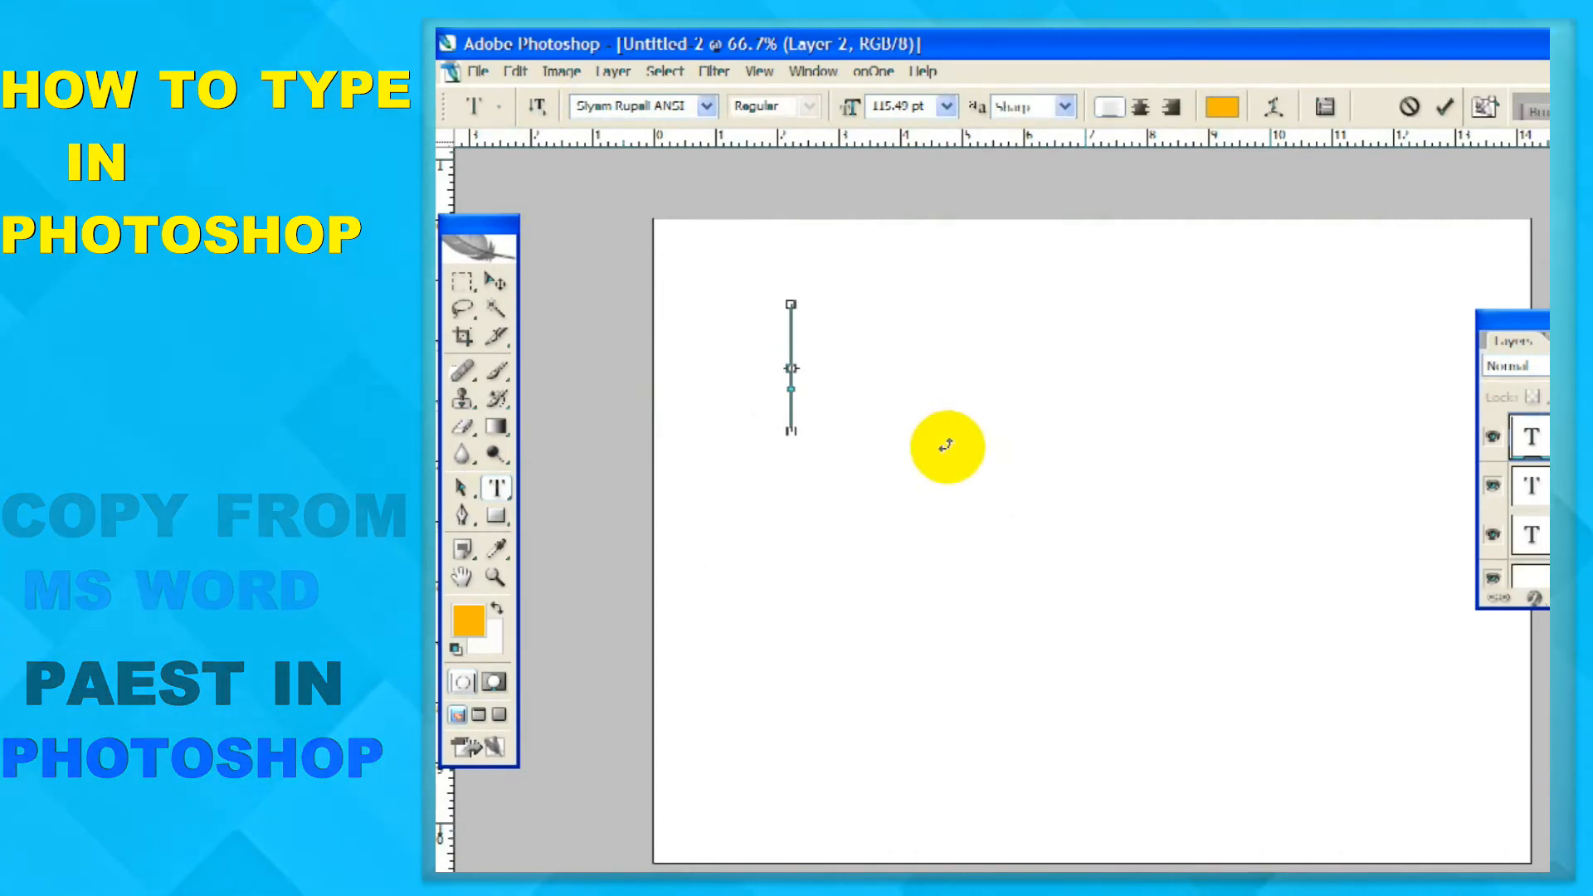
key("ctrl+v")
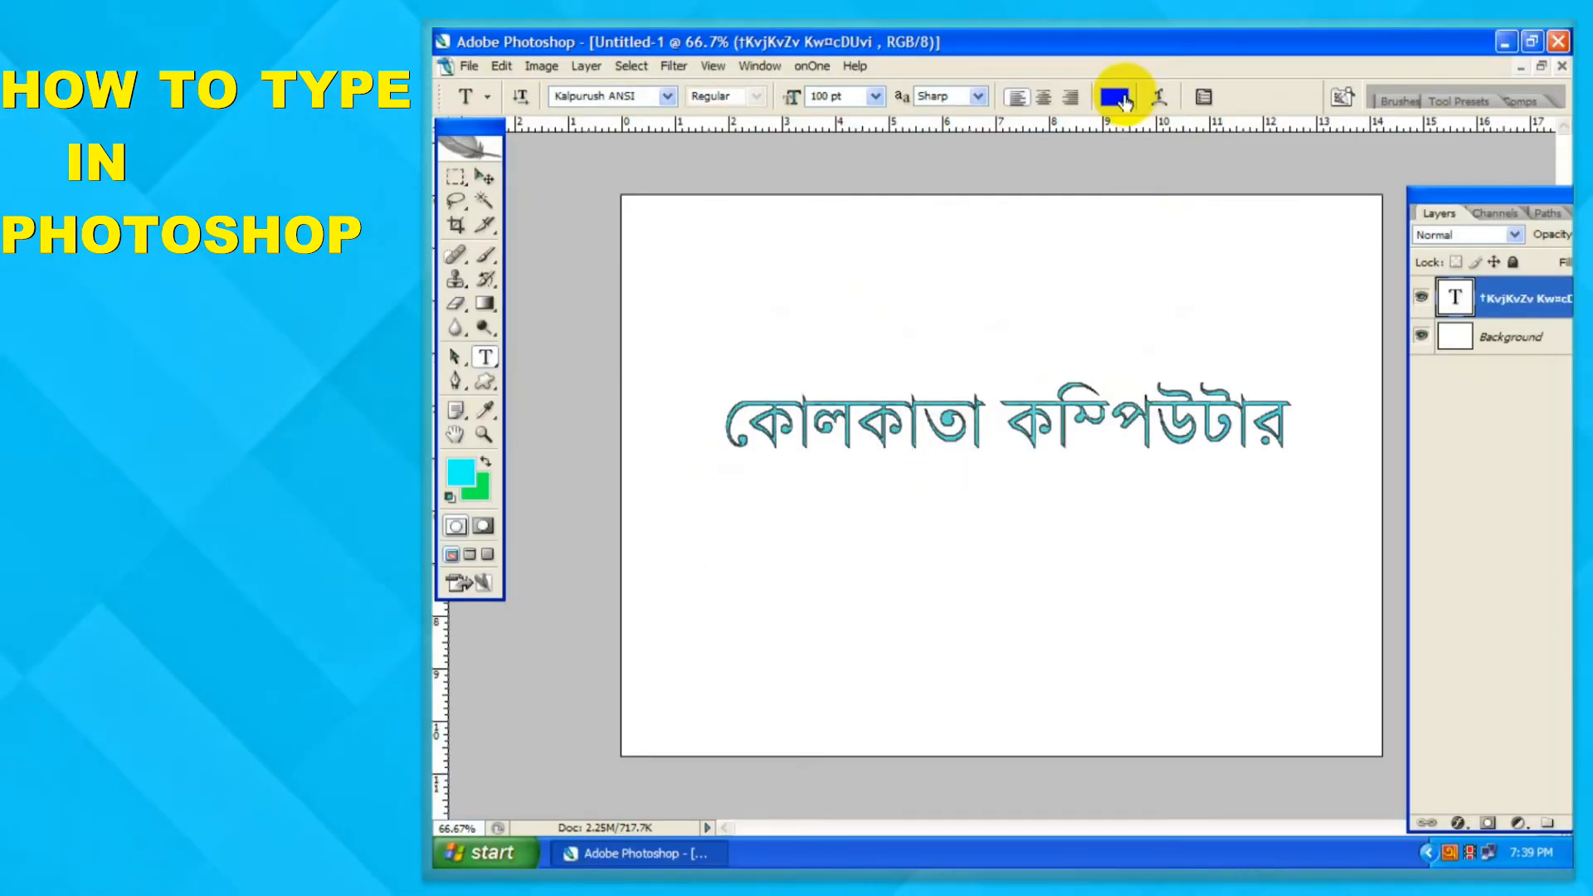
Set the color of the কোলকাতা কম্পিউটার text to blue, hex 0a1af6.
left_click(1116, 97)
left_click(798, 521)
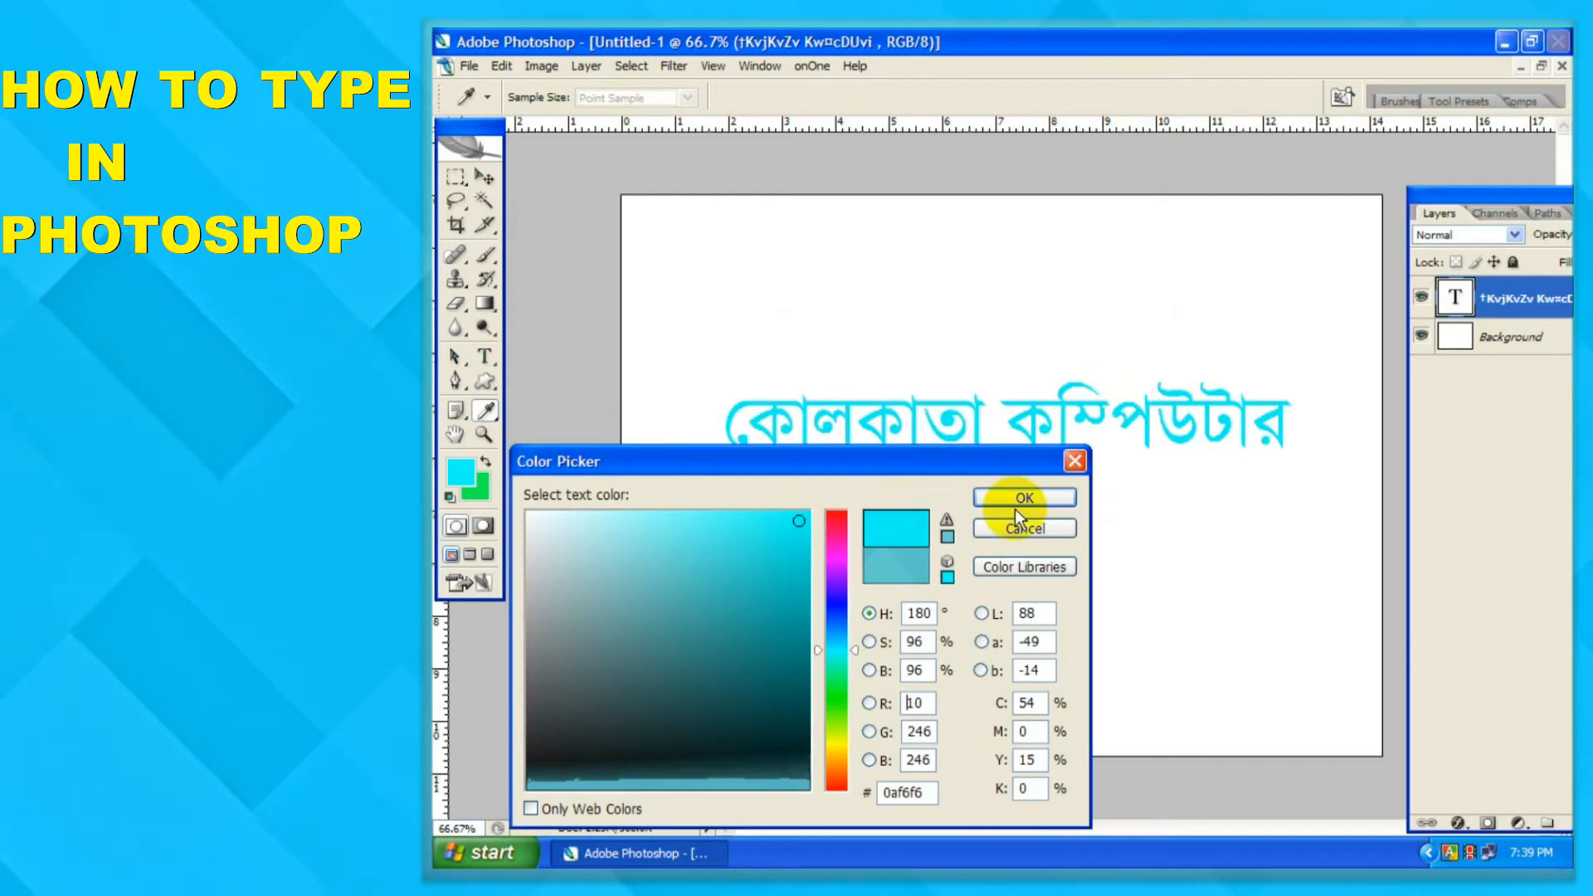
left_click(843, 608)
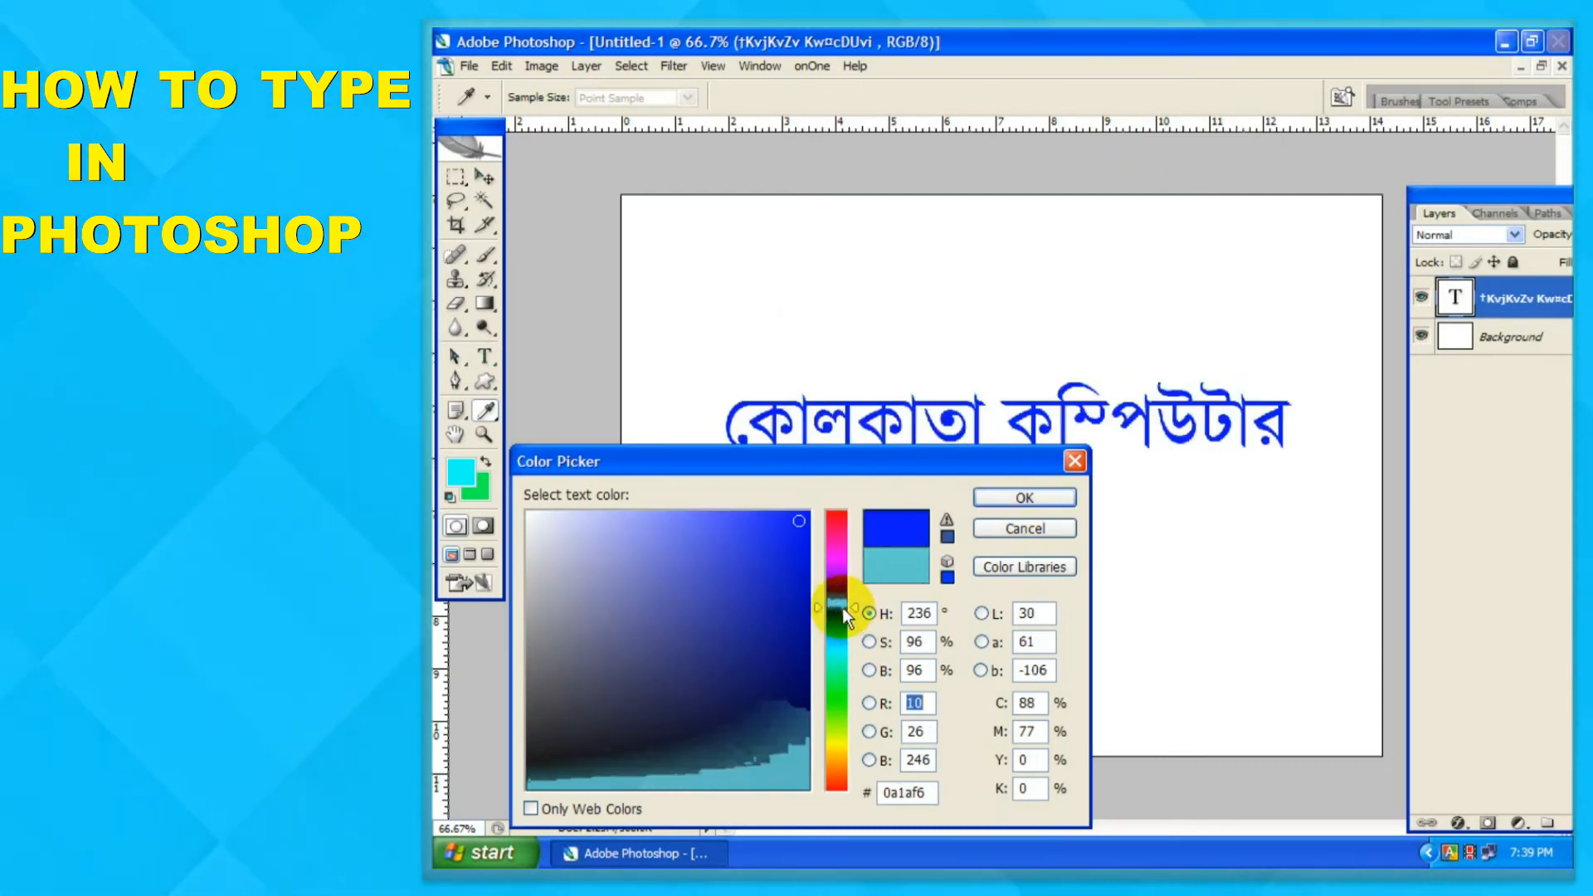
left_click(1024, 497)
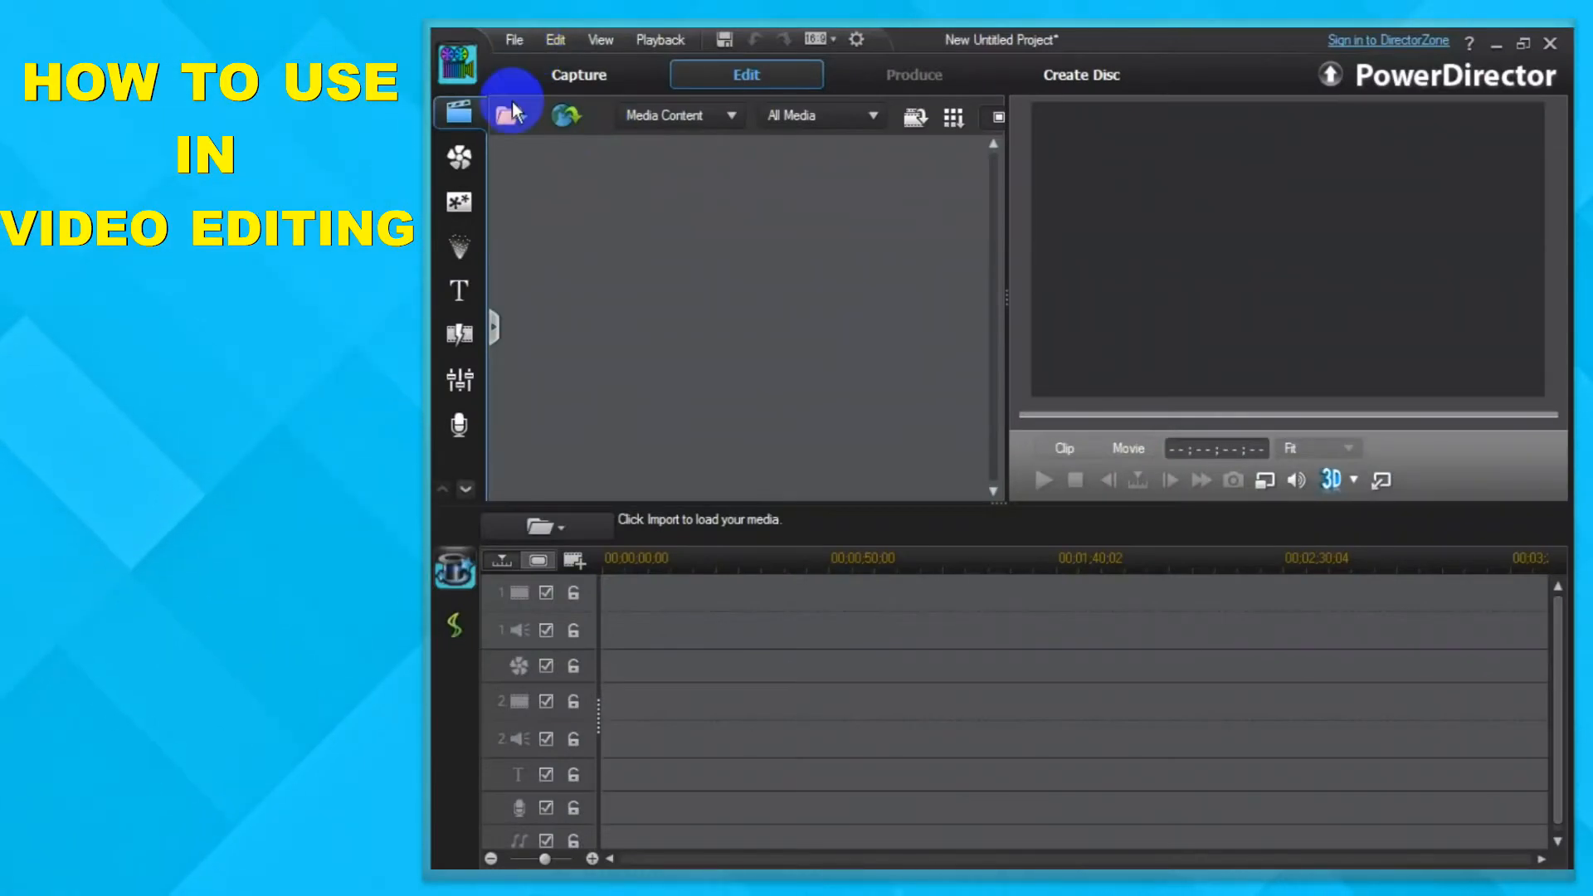
Switch to PowerDirector, import the Background - 8789 clip, and place it on the first video track.
left_click(510, 114)
left_click(568, 140)
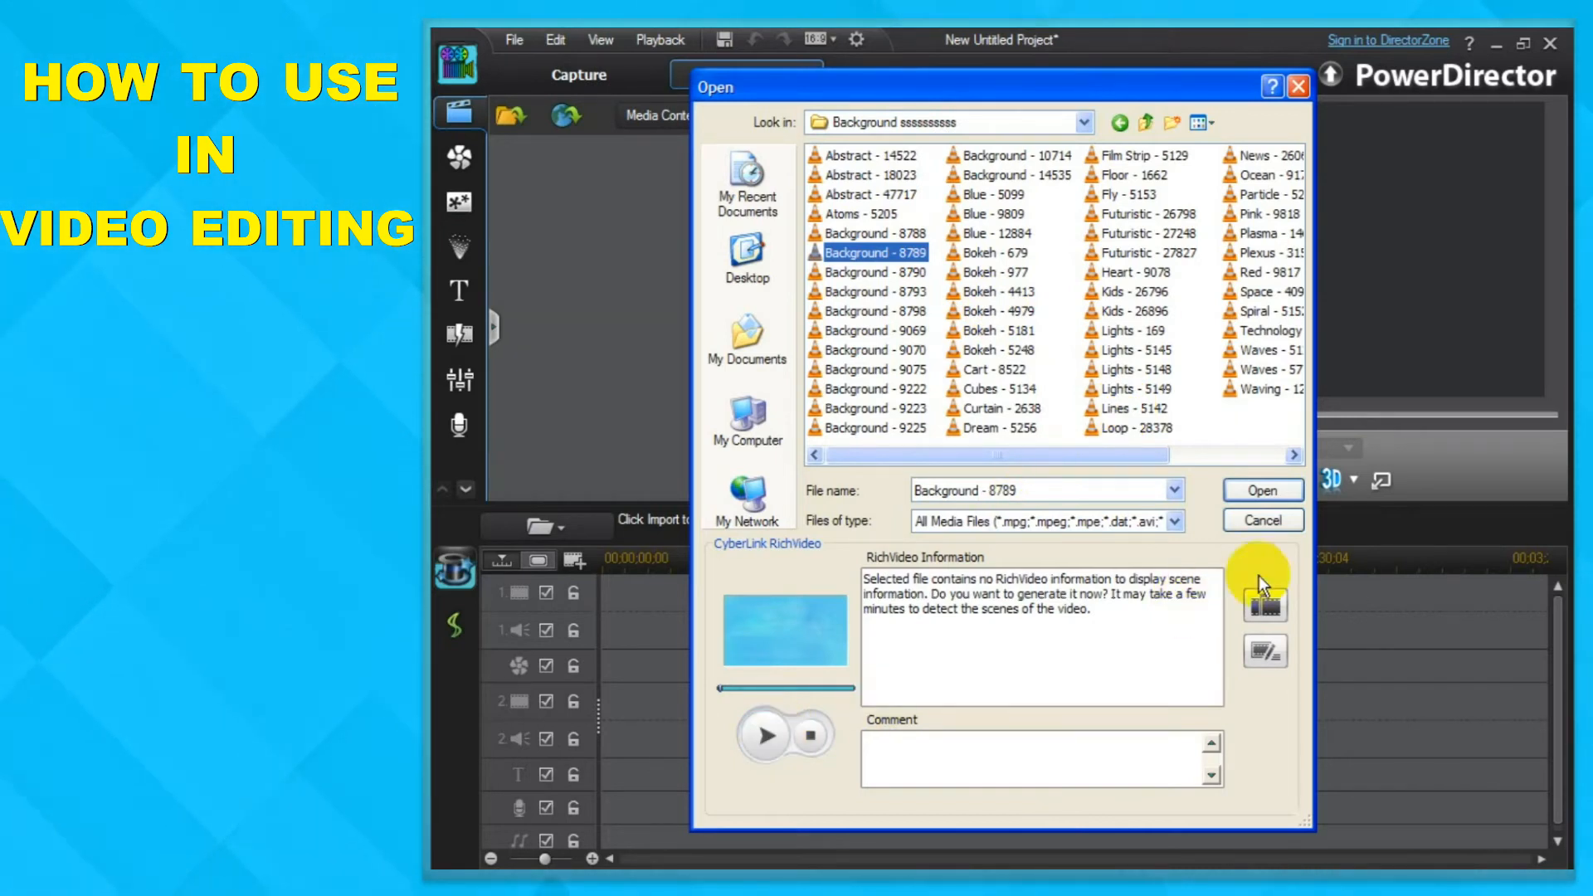
left_click(1262, 491)
left_click_drag(618, 269, 628, 588)
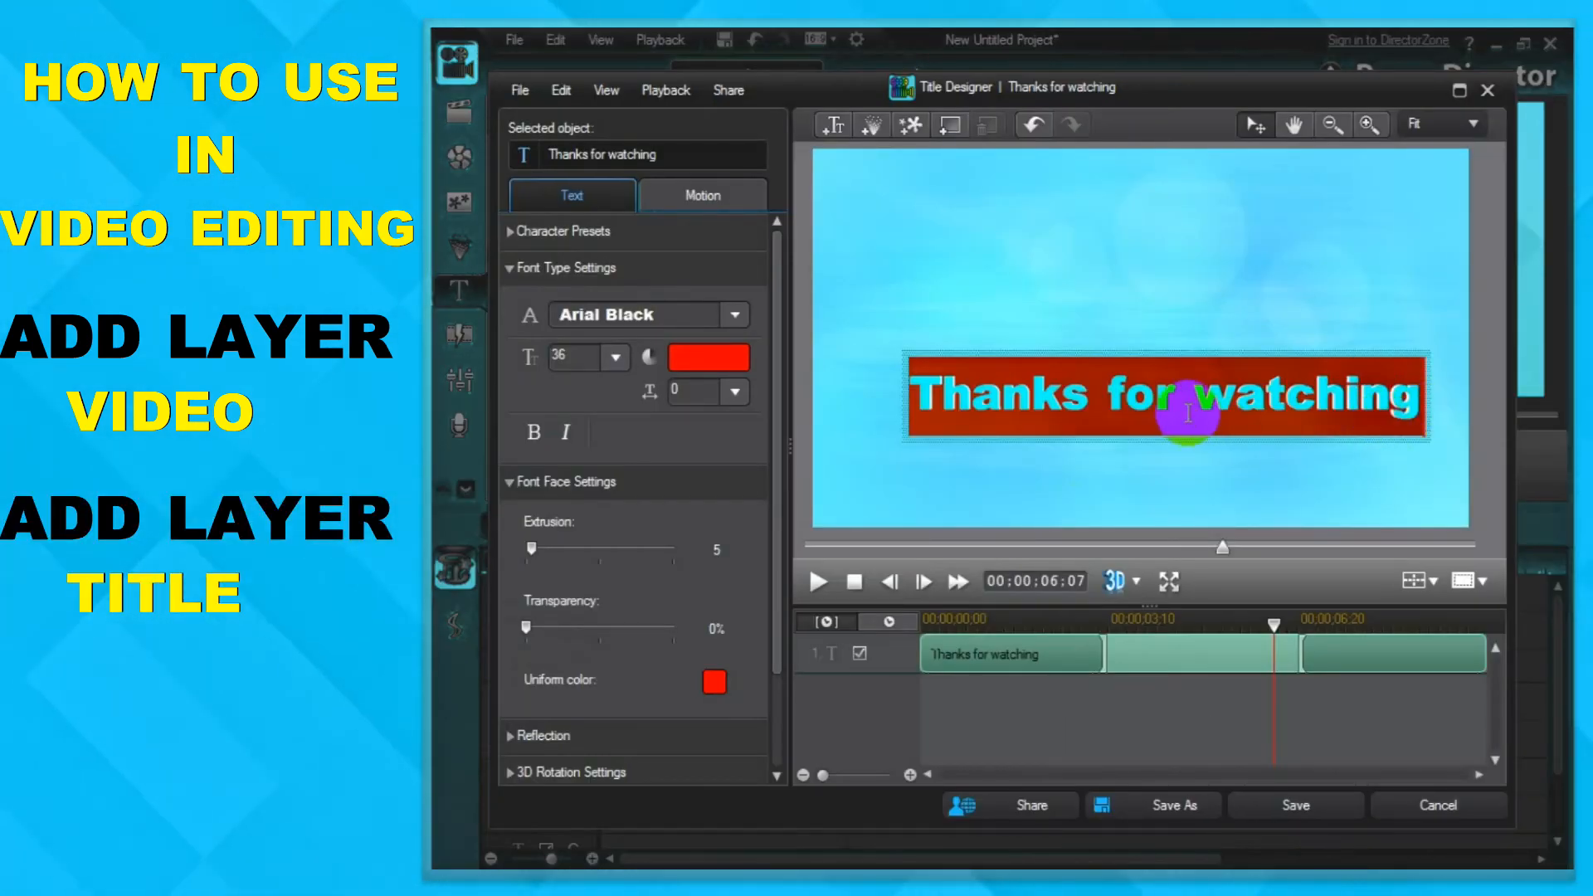
Give the "Thanks for watching" title the Bangla font listed just below Siyam Rupali, and replace its text with আপনাকে অনেক ধন্যবাদ.
left_click(734, 315)
left_click_drag(741, 448, 741, 535)
scroll(739, 489, "down", 1)
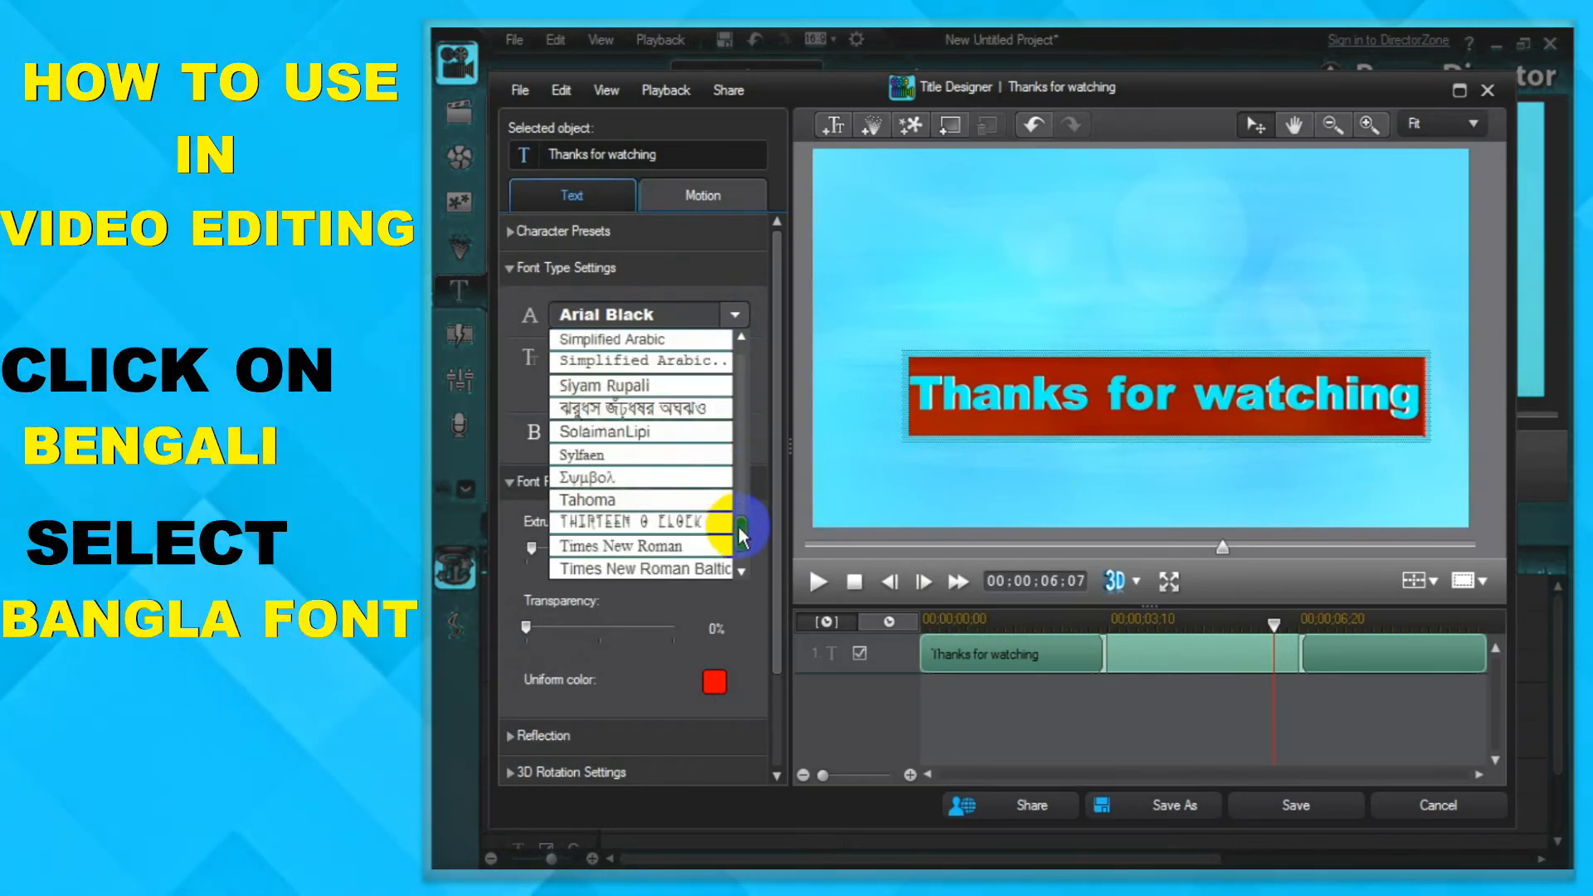
left_click(639, 407)
type("‡K")
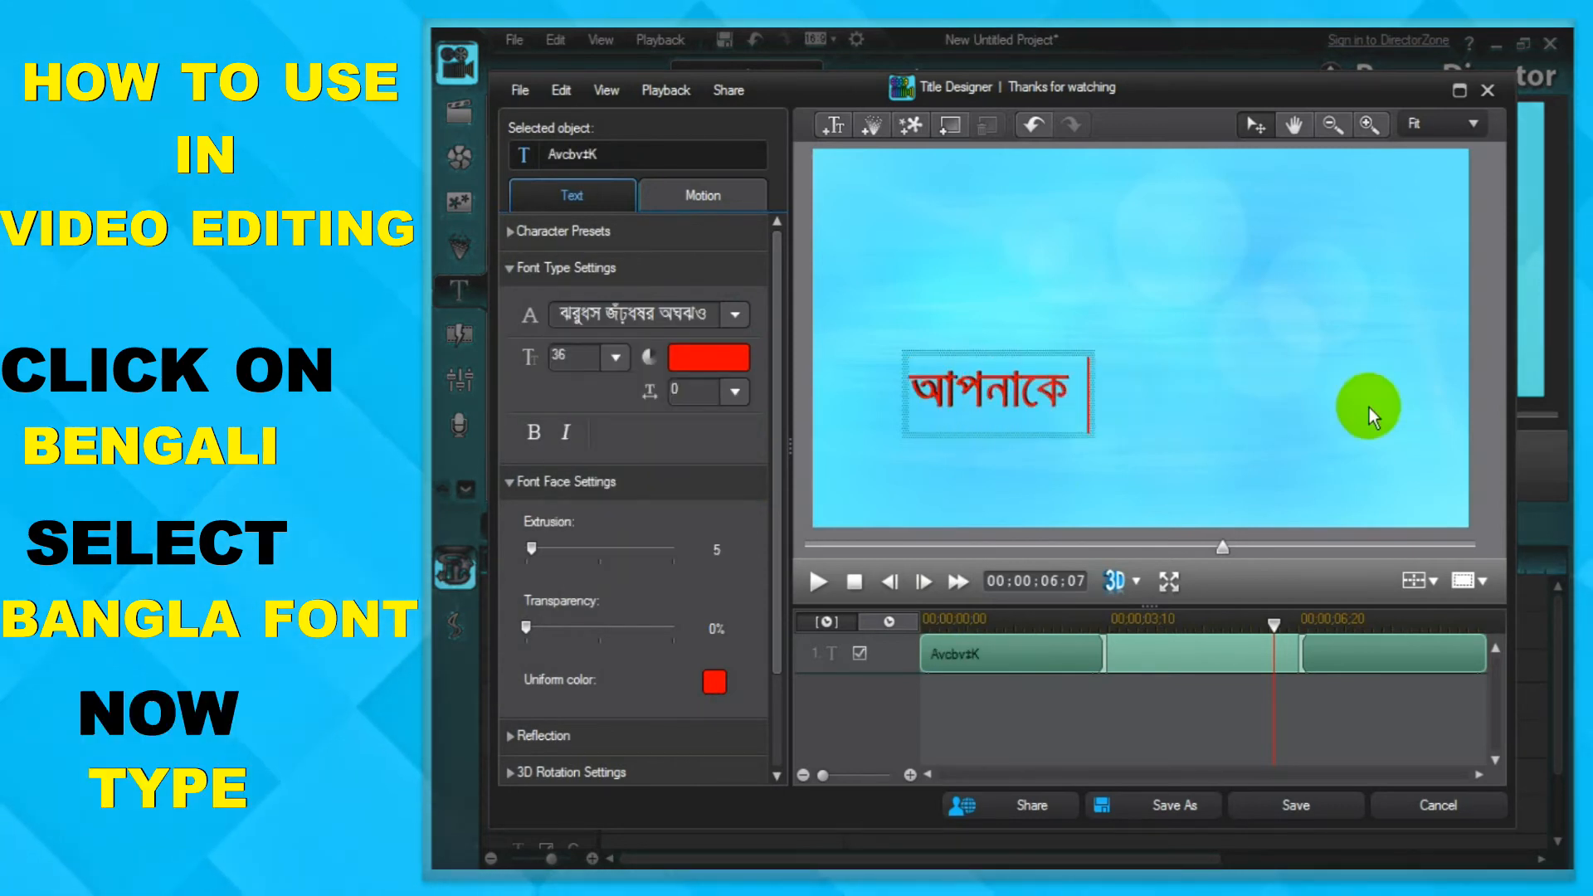
type(" A‡bK ab`ev`")
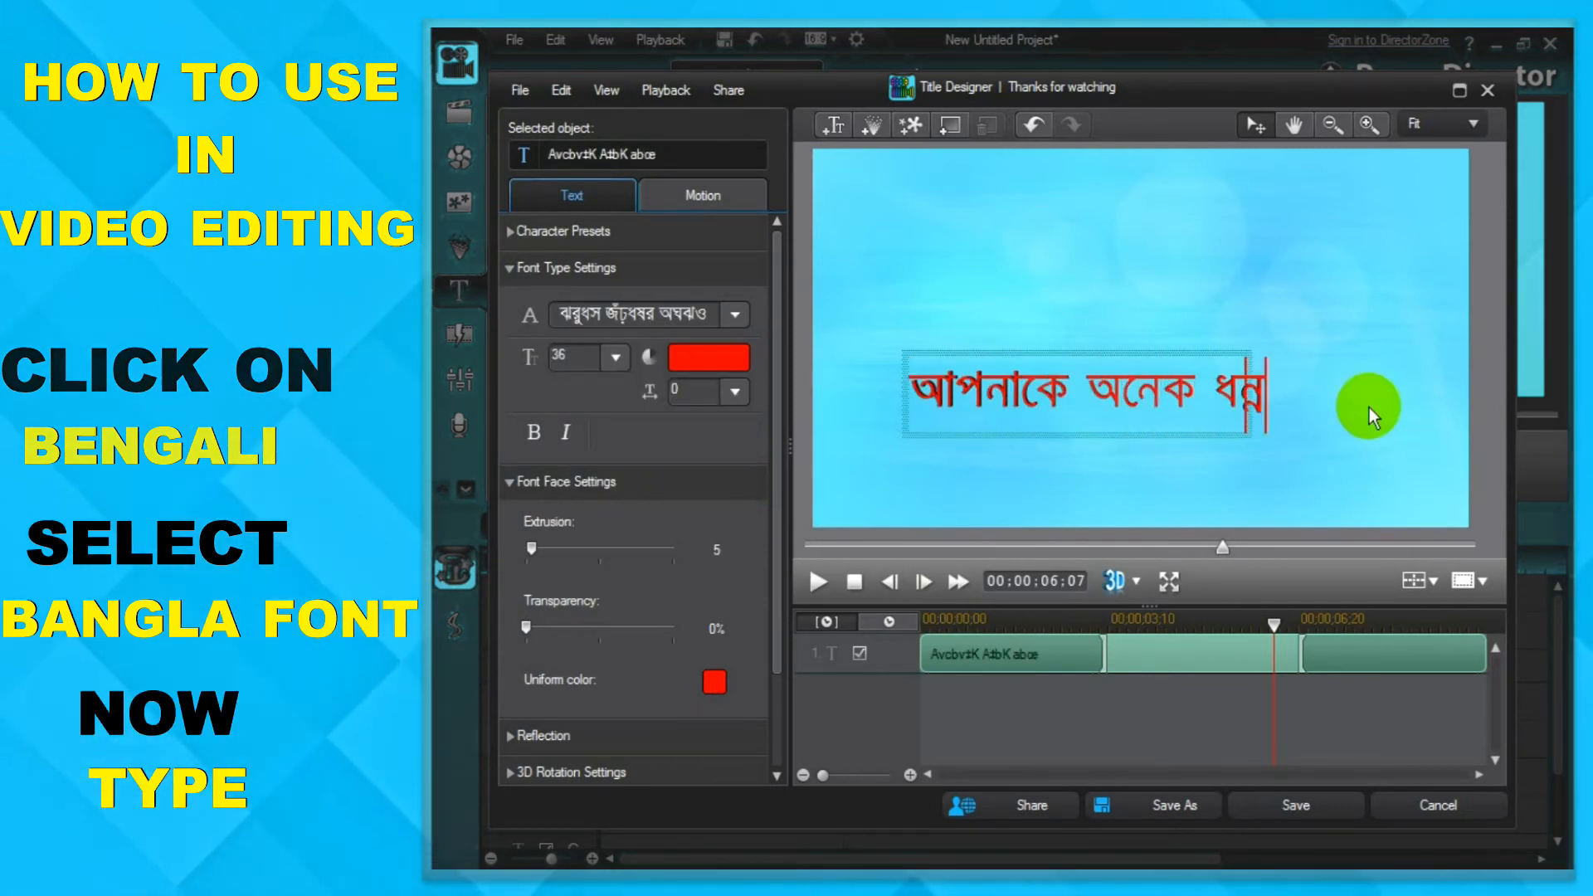
Try several 3D starting effects on the title, including Amplify I, Fade, Flocking, Pop-up, March and Slide In, and apply 3D Slide Left I.
left_click(703, 195)
left_click(683, 369)
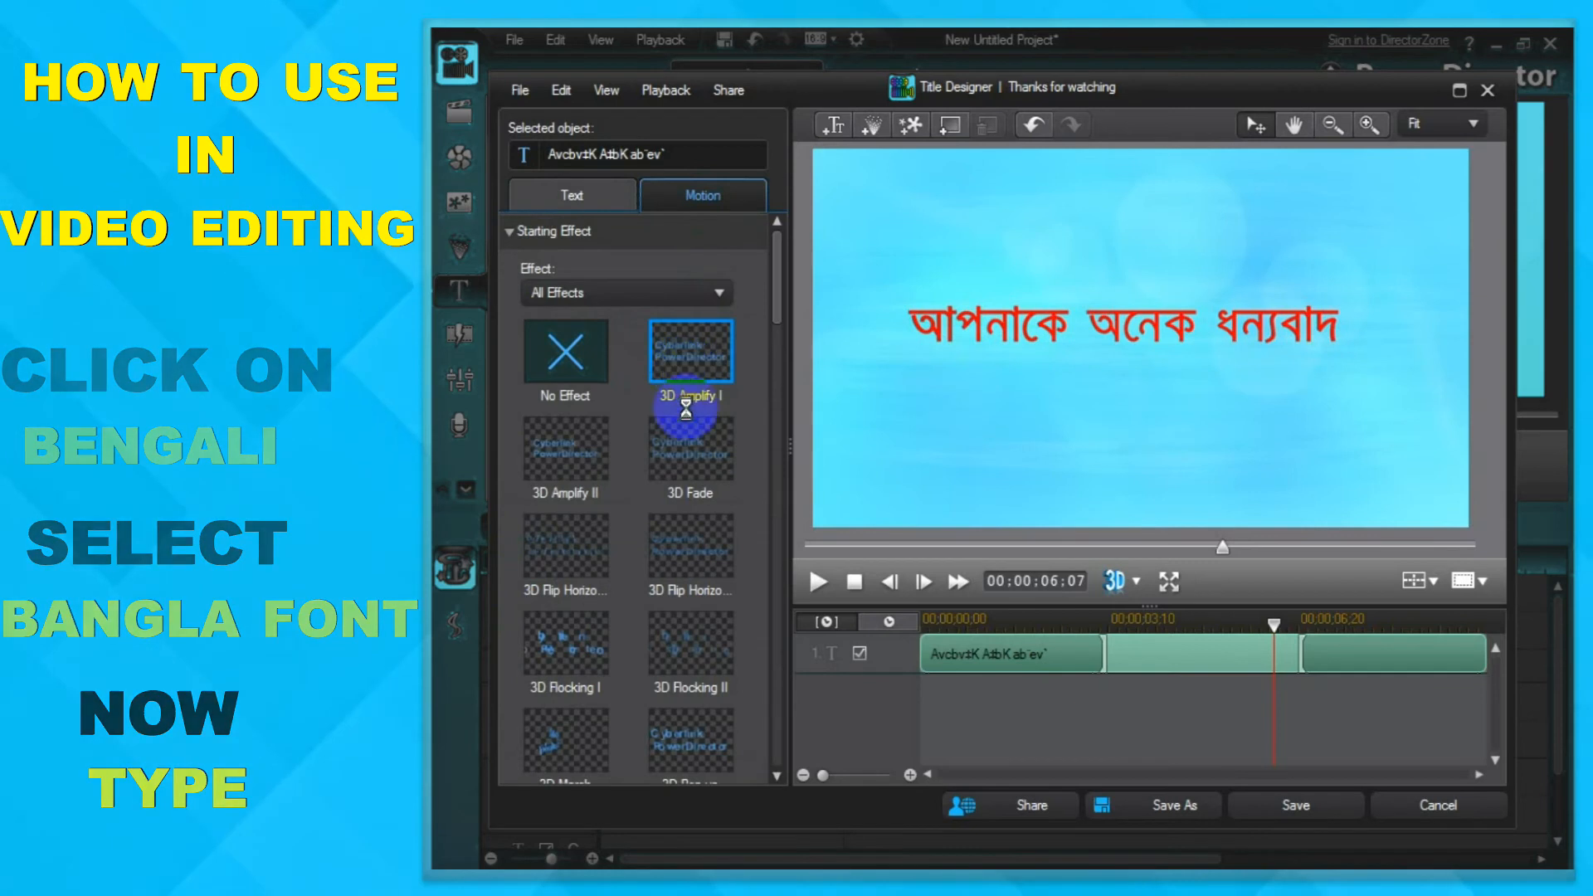
left_click(689, 446)
left_click(574, 646)
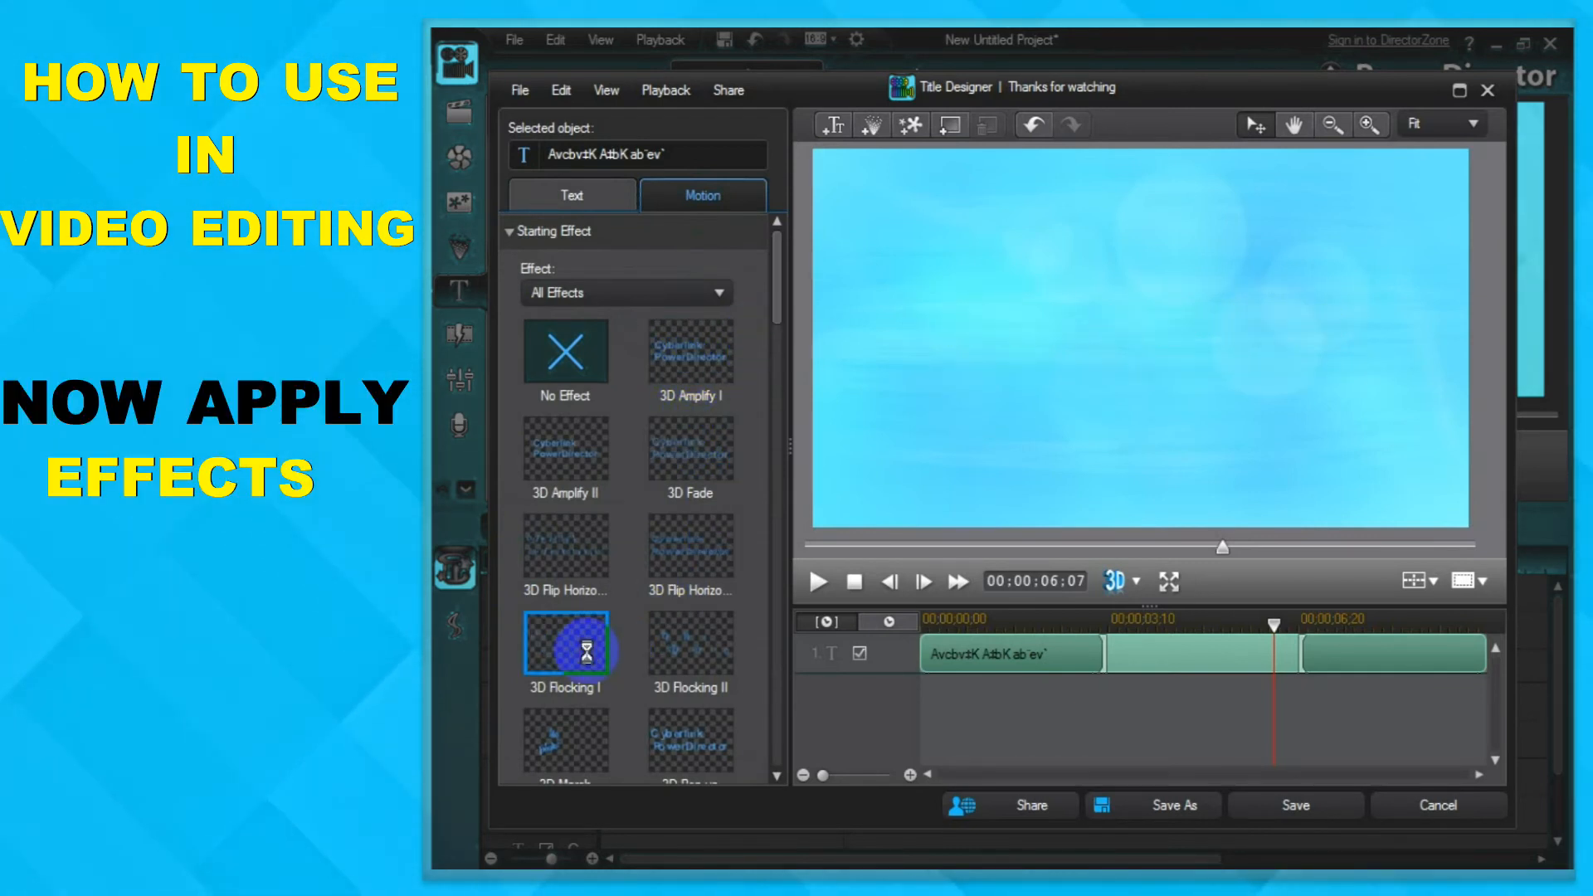
left_click(669, 651)
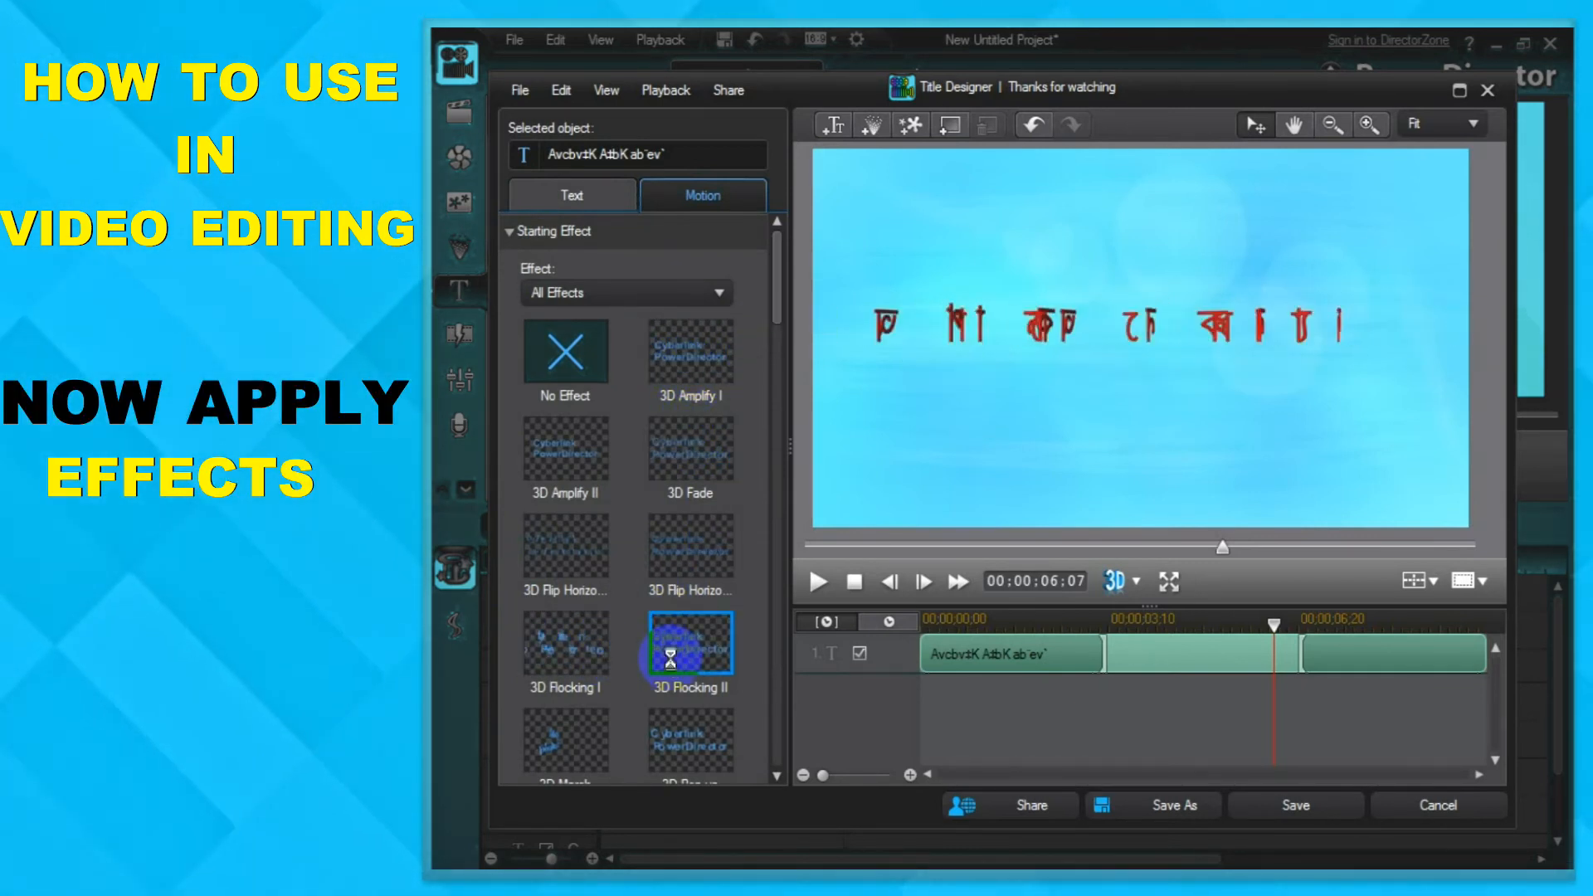
left_click(690, 743)
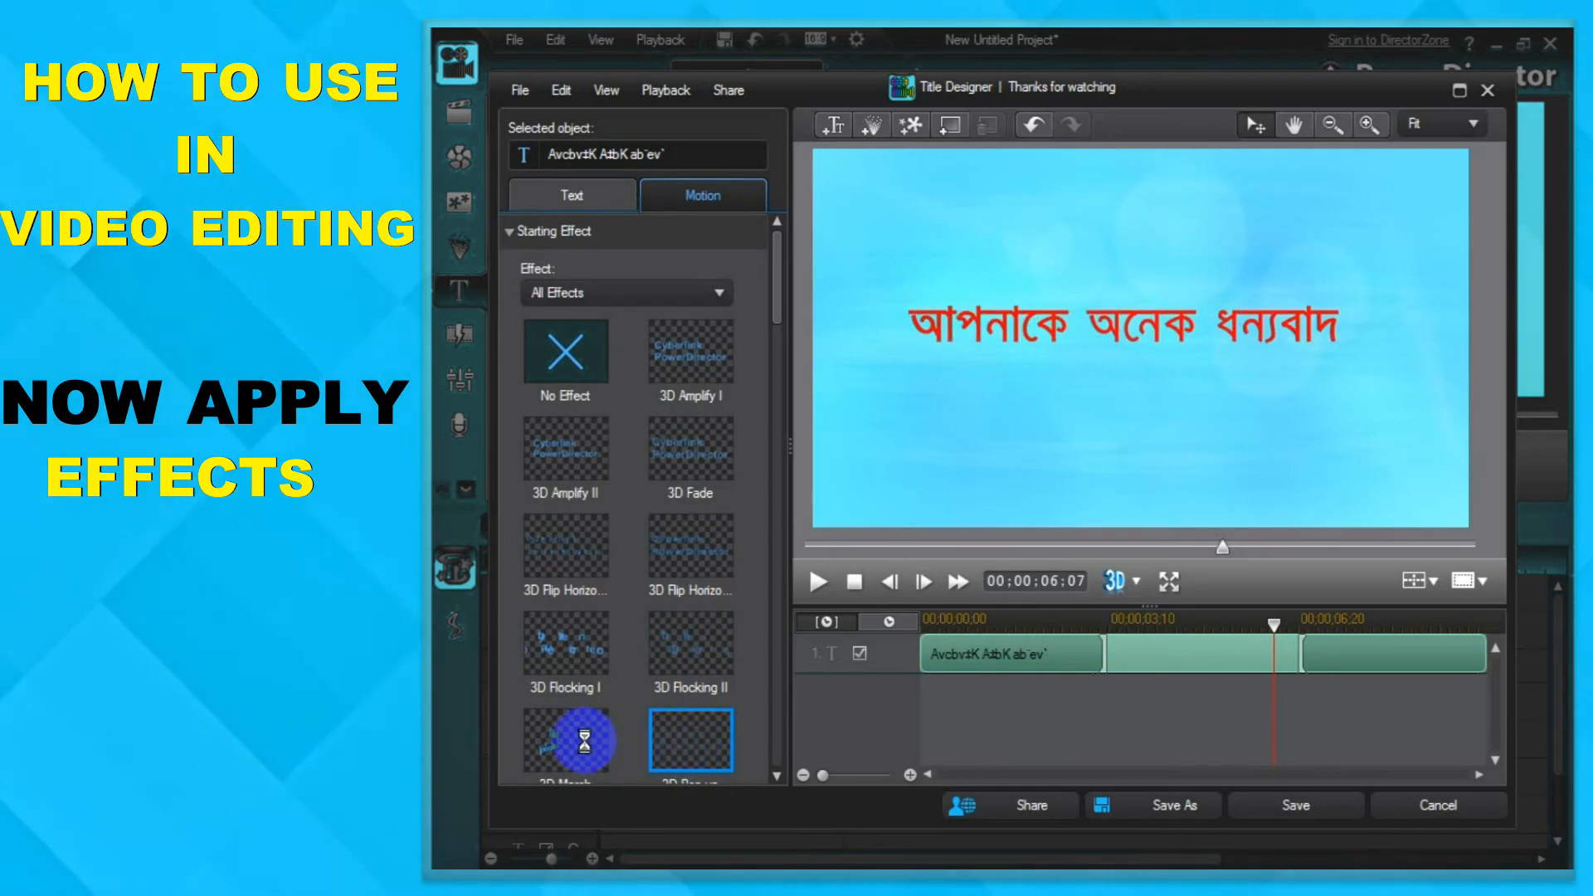
left_click(581, 739)
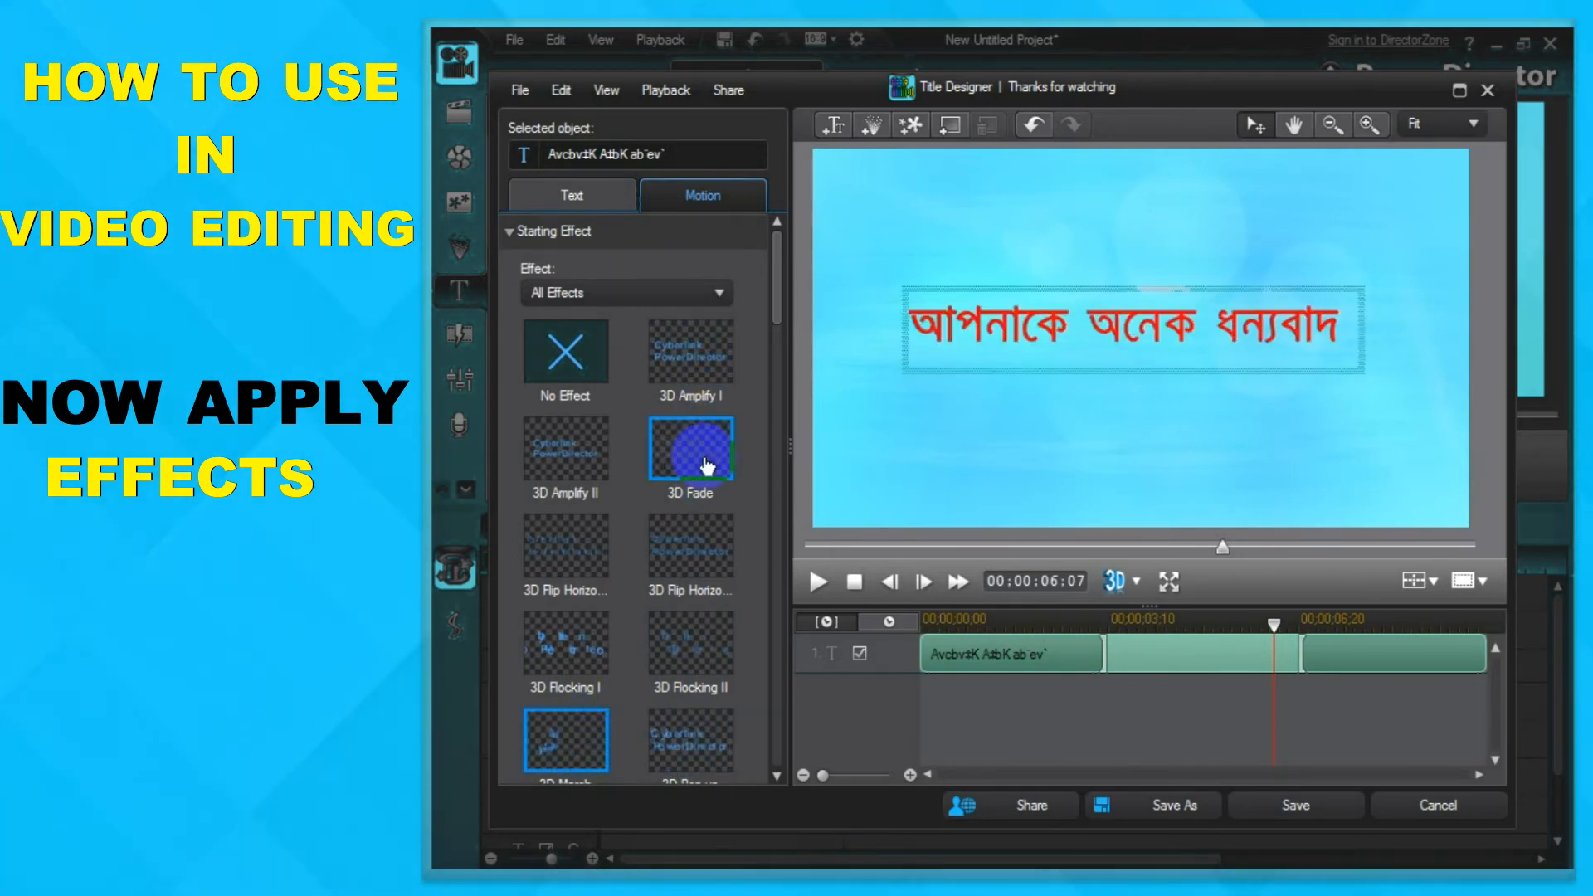
scroll(772, 349, "down", 4)
left_click(701, 451)
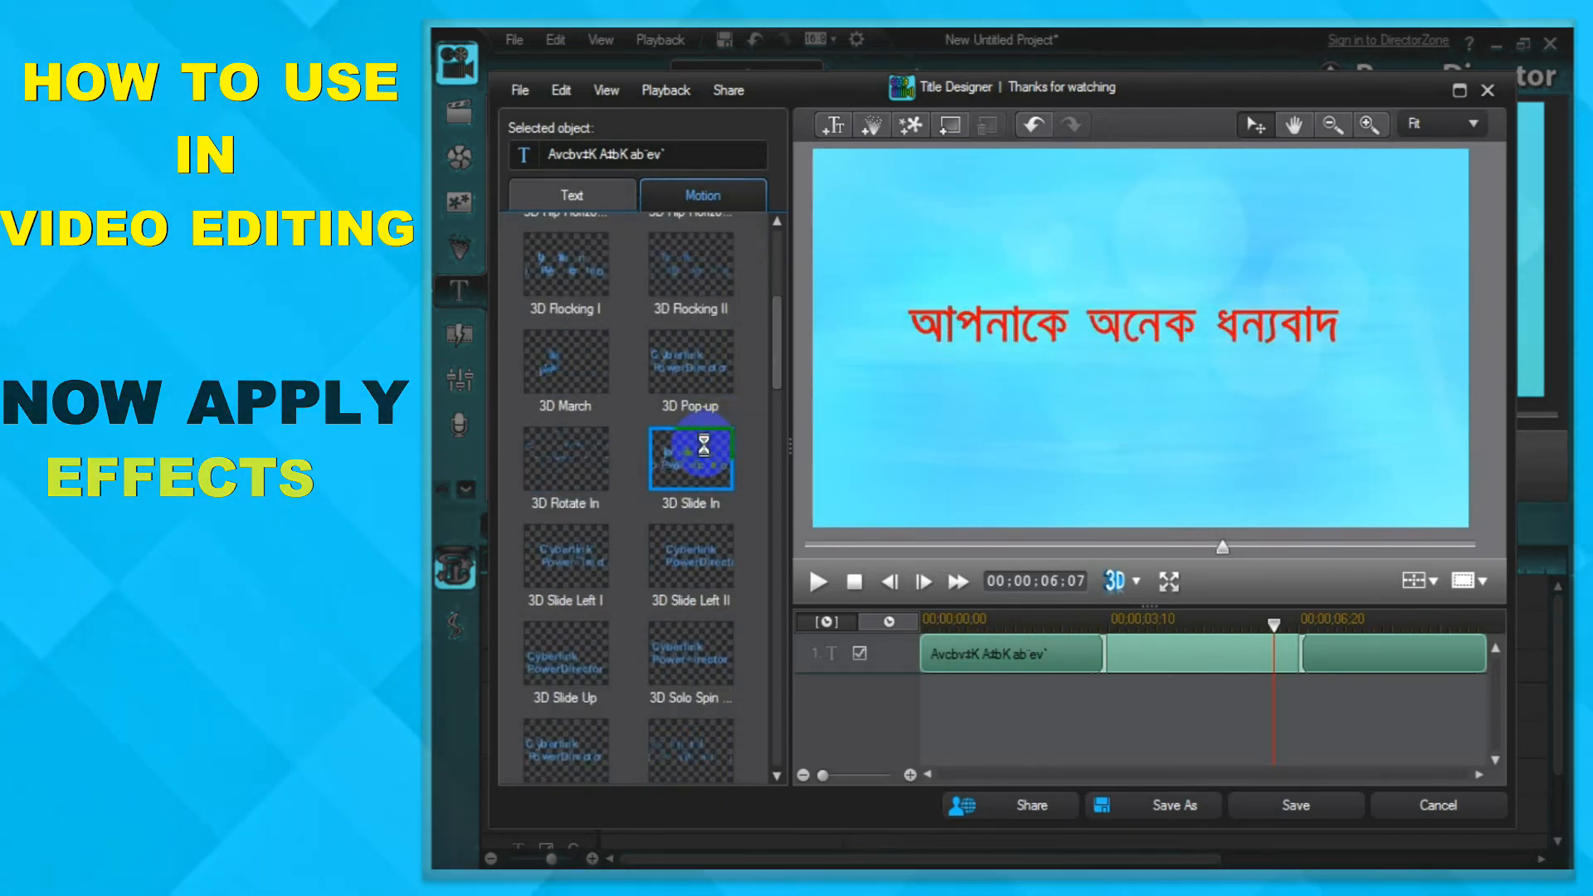
left_click(569, 569)
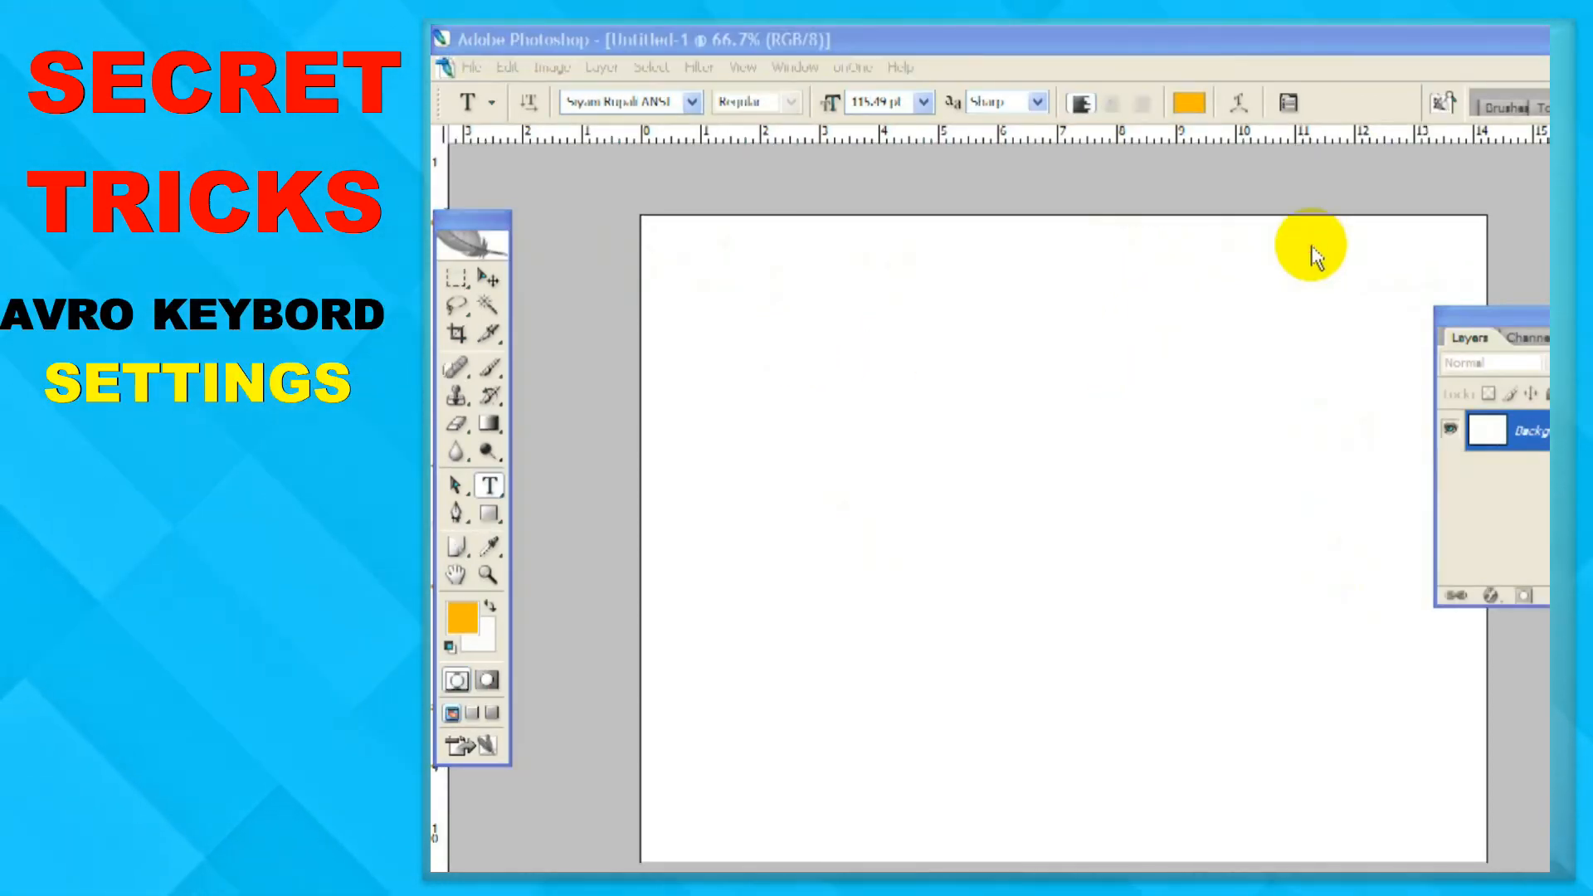
Set Avro Keyboard to output as ANSI, then type কলকাতা in Siyam Rupali ANSI on the blank Photoshop canvas.
right_click(1315, 281)
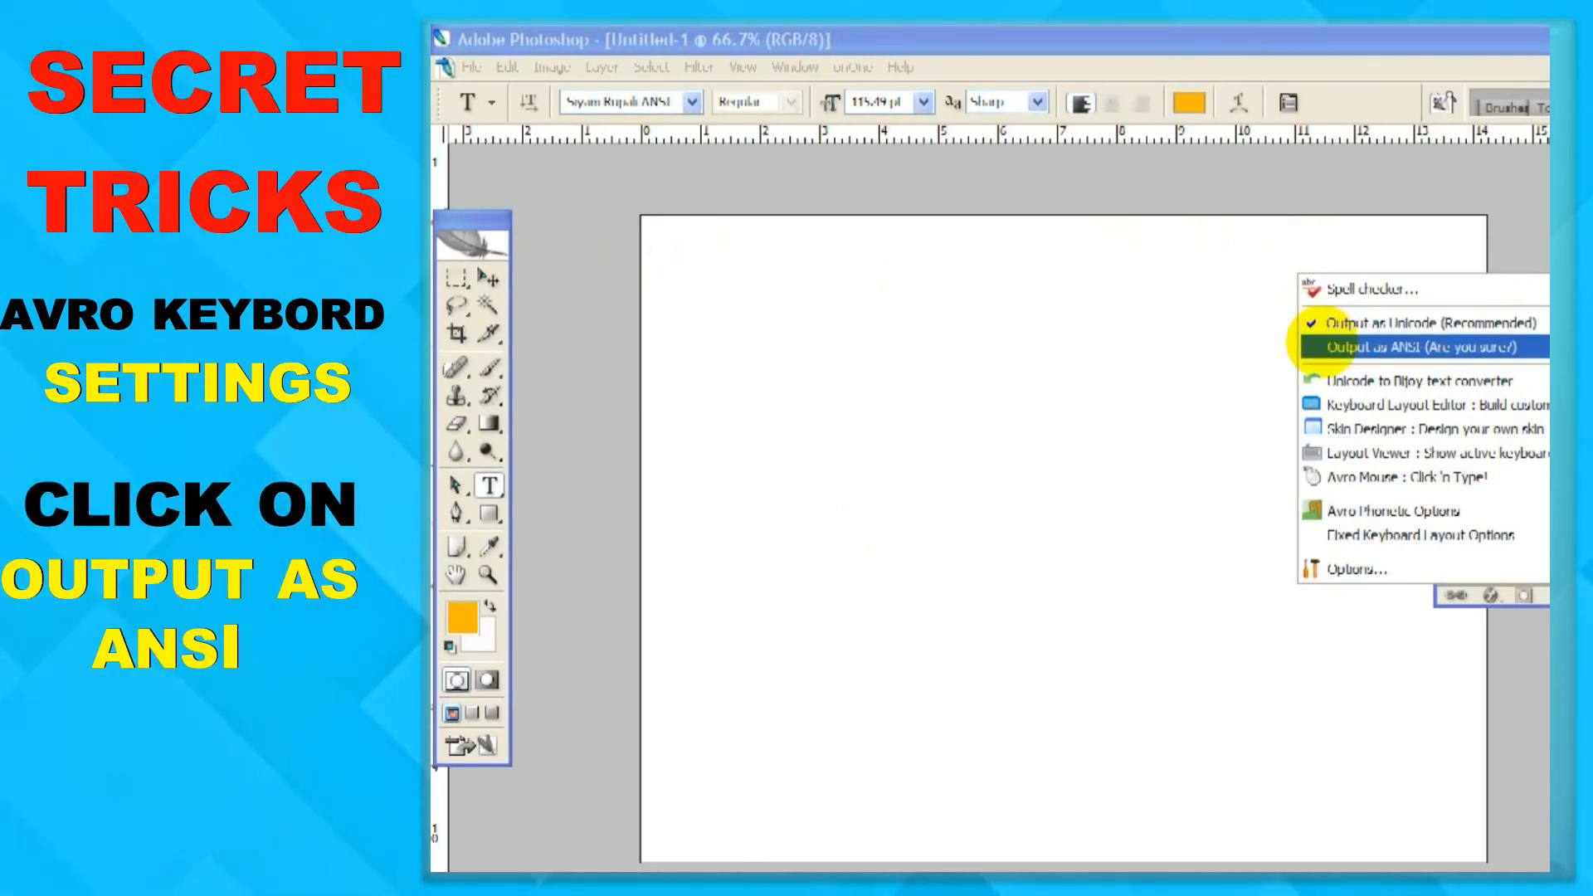
left_click(1326, 348)
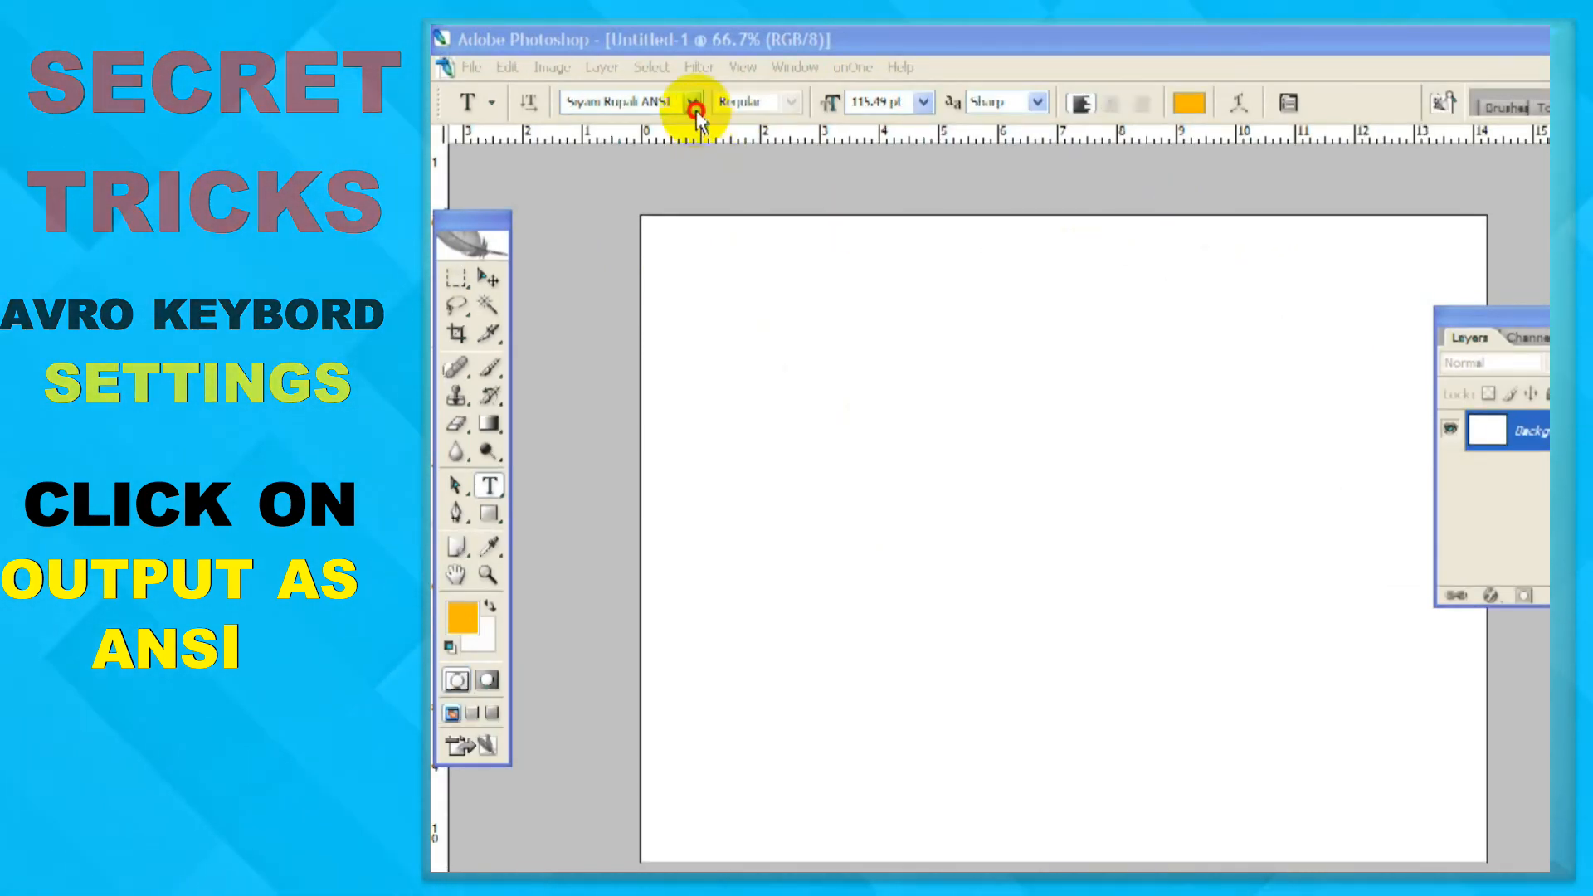
left_click(694, 106)
left_click(691, 101)
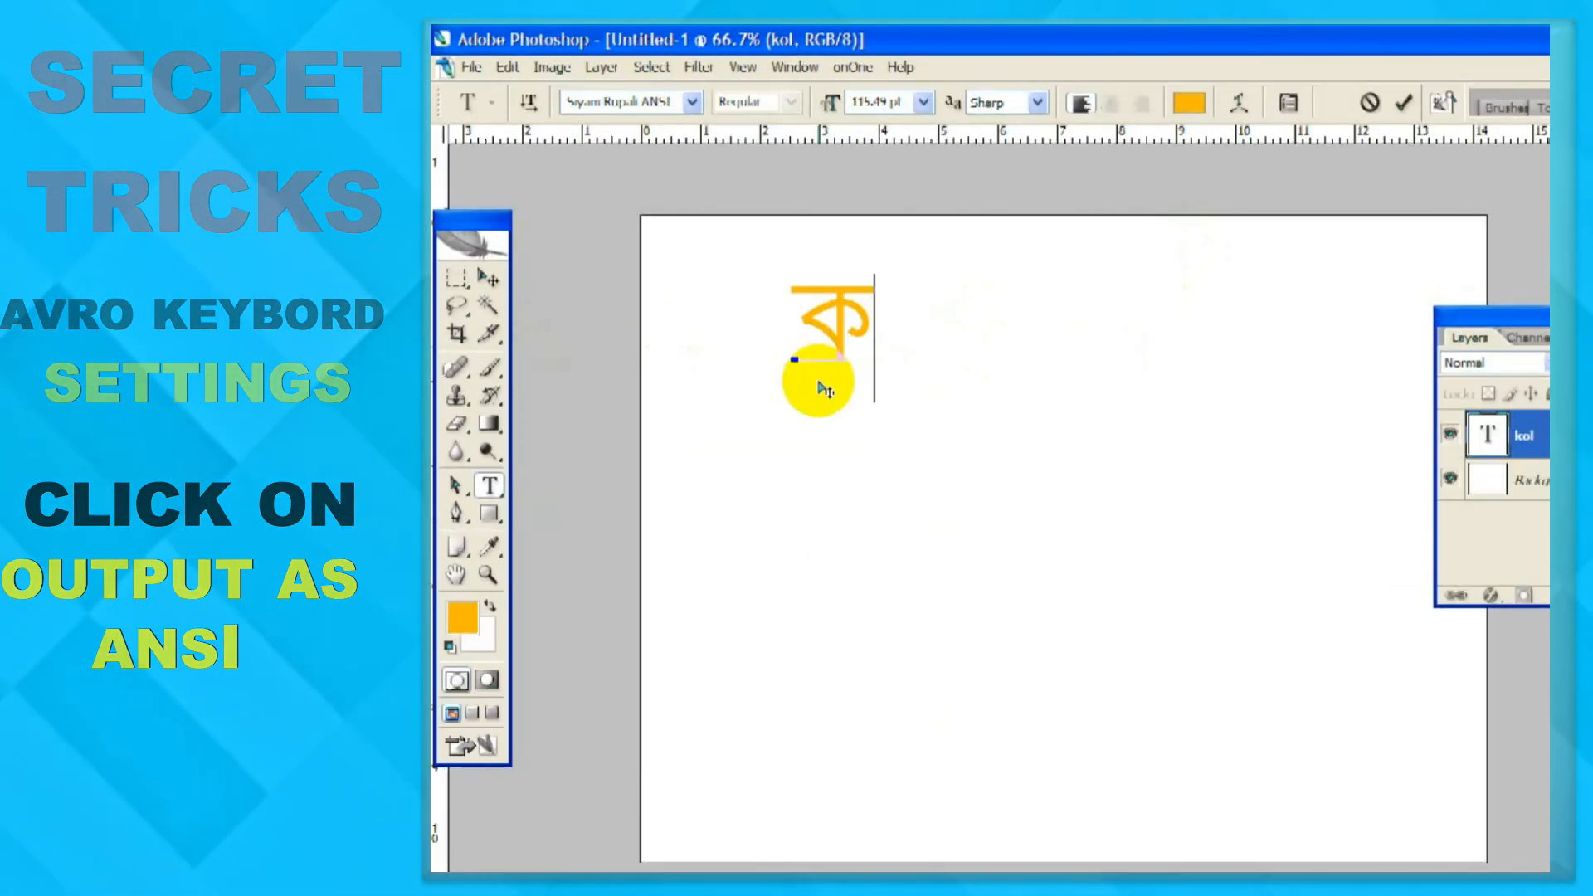
type("kolkata")
left_click(488, 280)
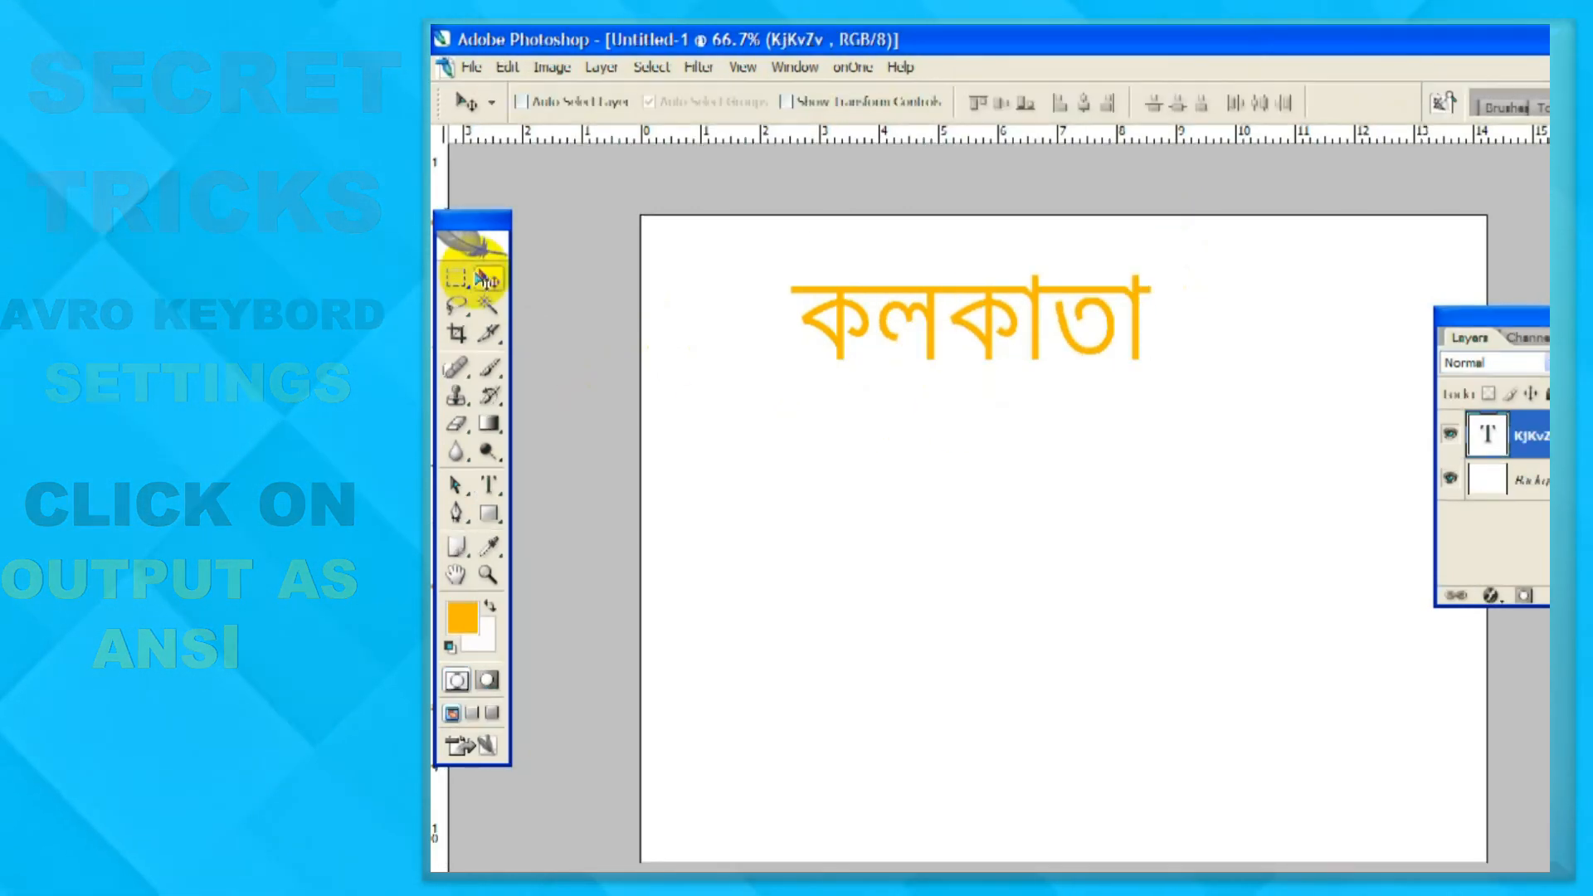